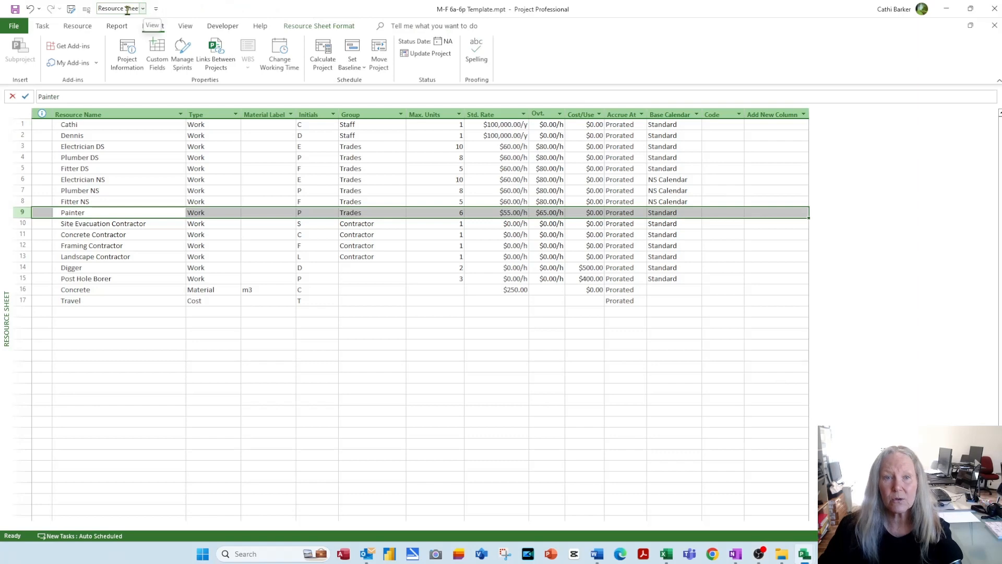
Step: Switch to the Gantt Chart view and bring the bar of task 4.1 Install 1st floor joists into view
{"action": "left_click", "coordinate": [143, 8]}
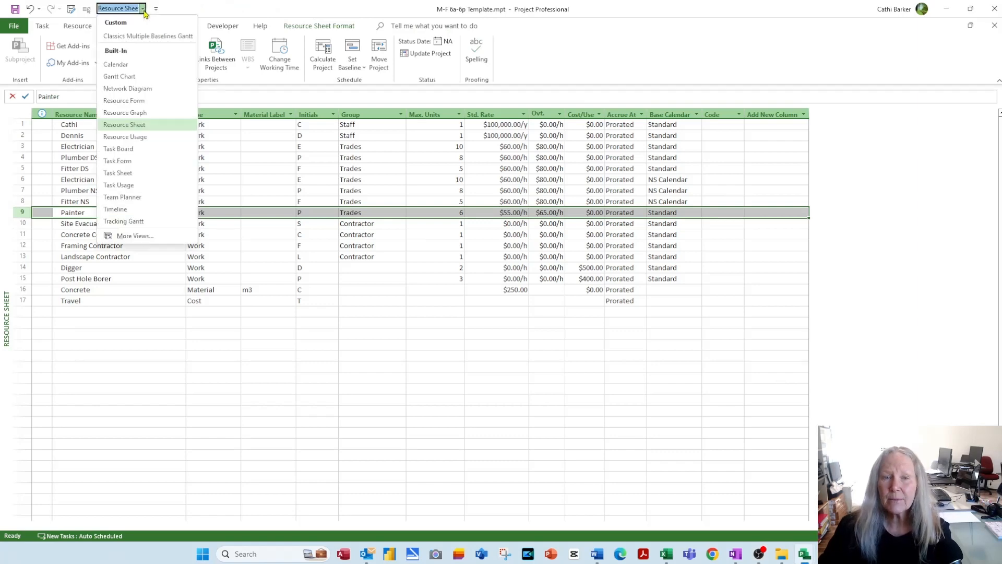
{"action": "left_click", "coordinate": [129, 78]}
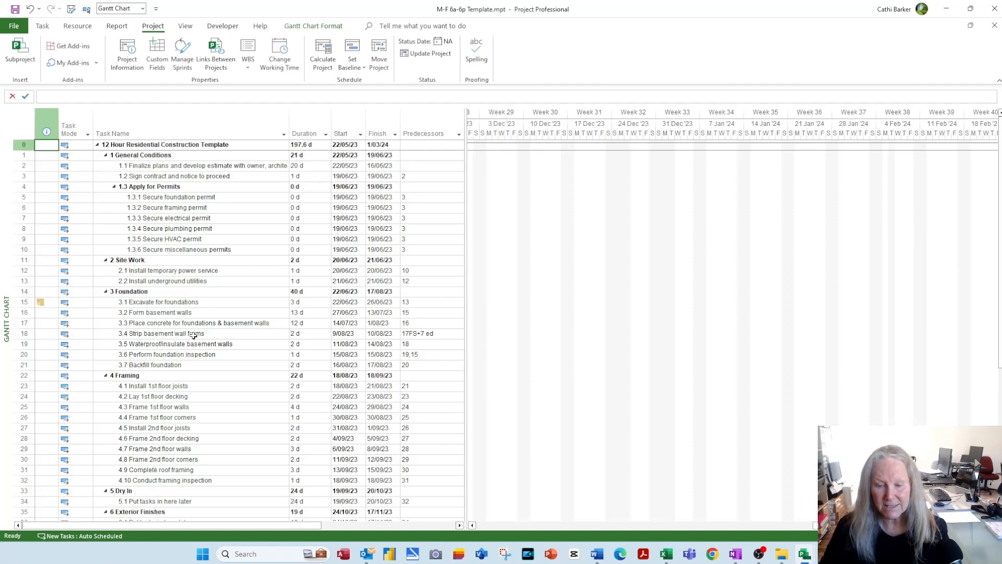
{"action": "left_click", "coordinate": [154, 387]}
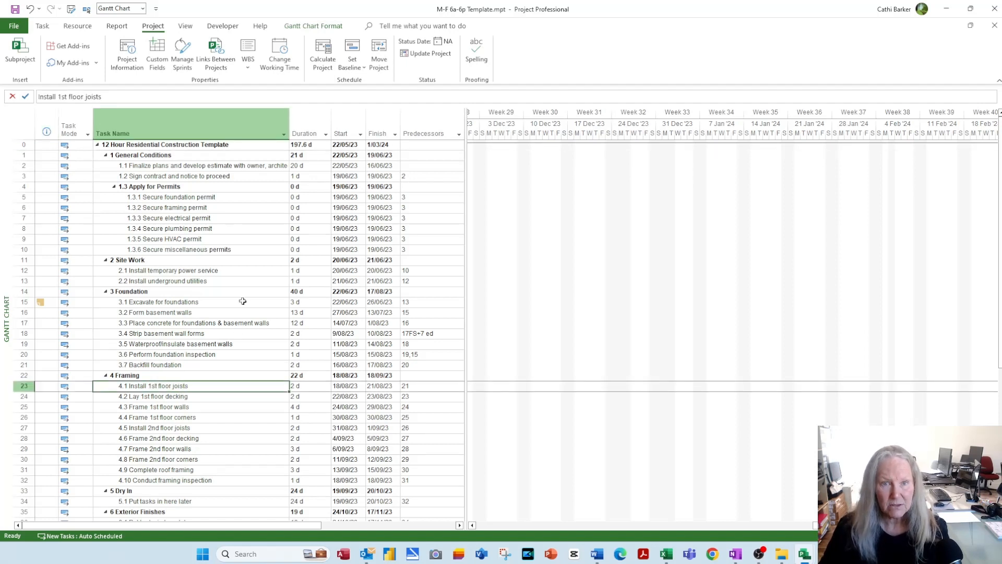
{"action": "left_click", "coordinate": [86, 9]}
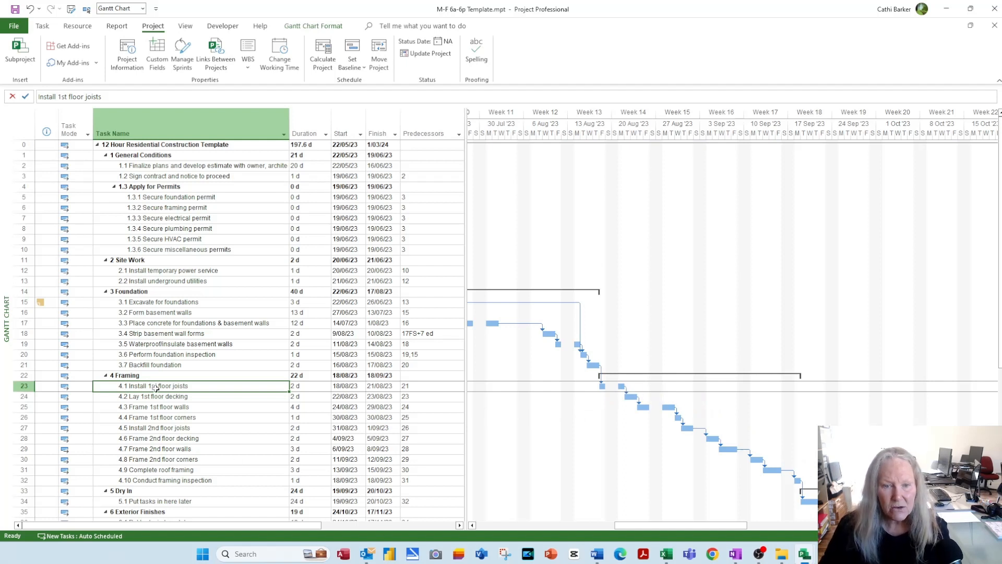
Step: Assign 1 unit of the Framing Contractor to task 4.1 Install 1st floor joists using Assign Resources
{"action": "left_click", "coordinate": [78, 26]}
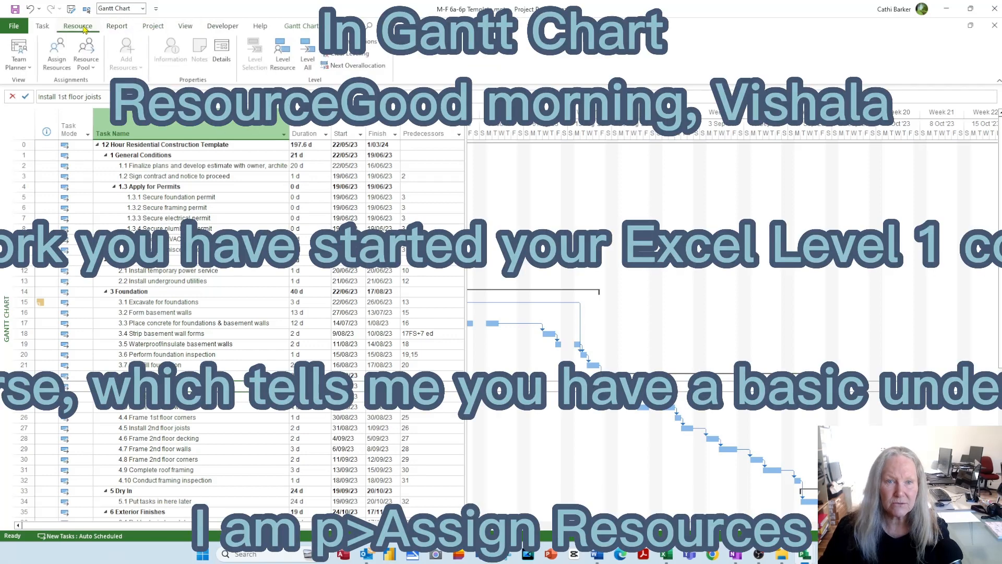
{"action": "left_click", "coordinate": [58, 55]}
{"action": "left_click_drag", "start_coordinate": [532, 172], "coordinate": [751, 168]}
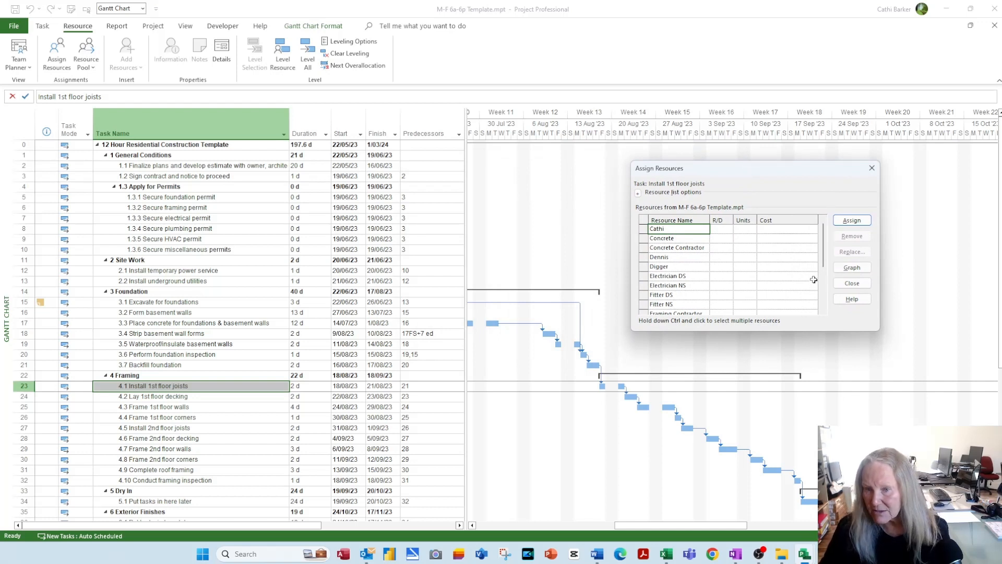
{"action": "left_click_drag", "start_coordinate": [824, 265], "coordinate": [823, 288]}
{"action": "left_click", "coordinate": [745, 276]}
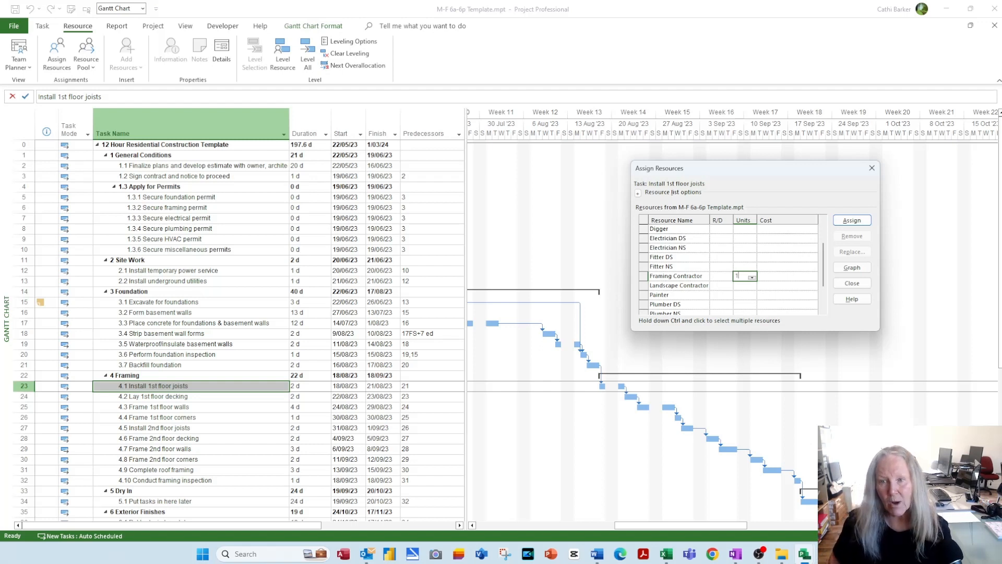
{"action": "key", "text": "Return"}
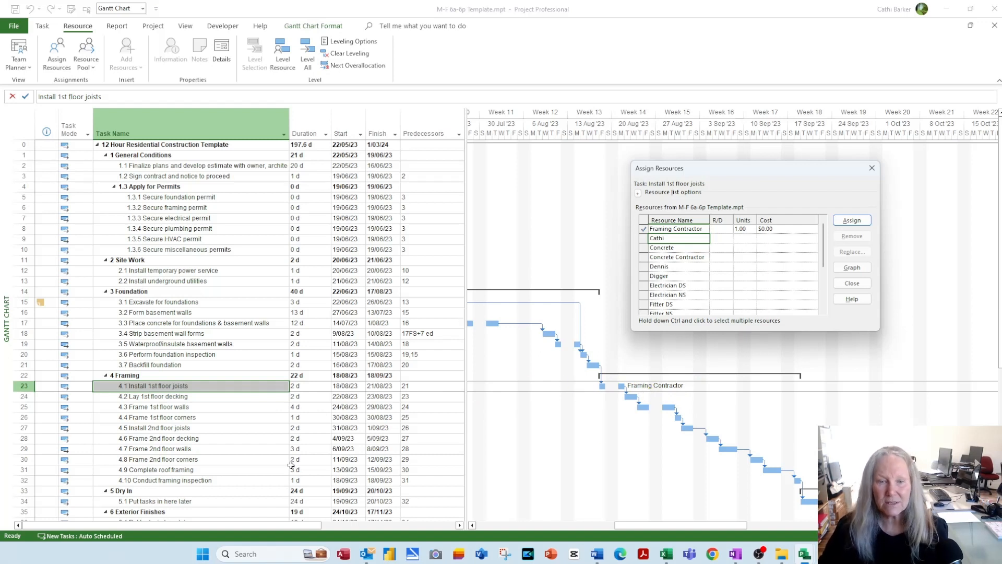
Step: Assign 1 unit of the Framing Contractor to the remaining framing tasks, 4.2 through 4.10
{"action": "left_click_drag", "start_coordinate": [184, 398], "coordinate": [183, 479]}
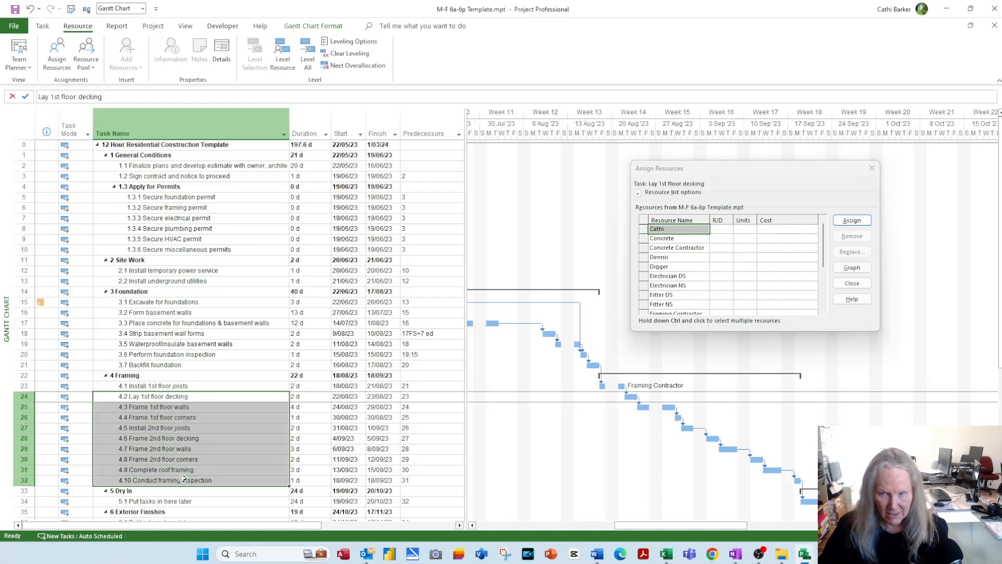
{"action": "left_click", "coordinate": [823, 311]}
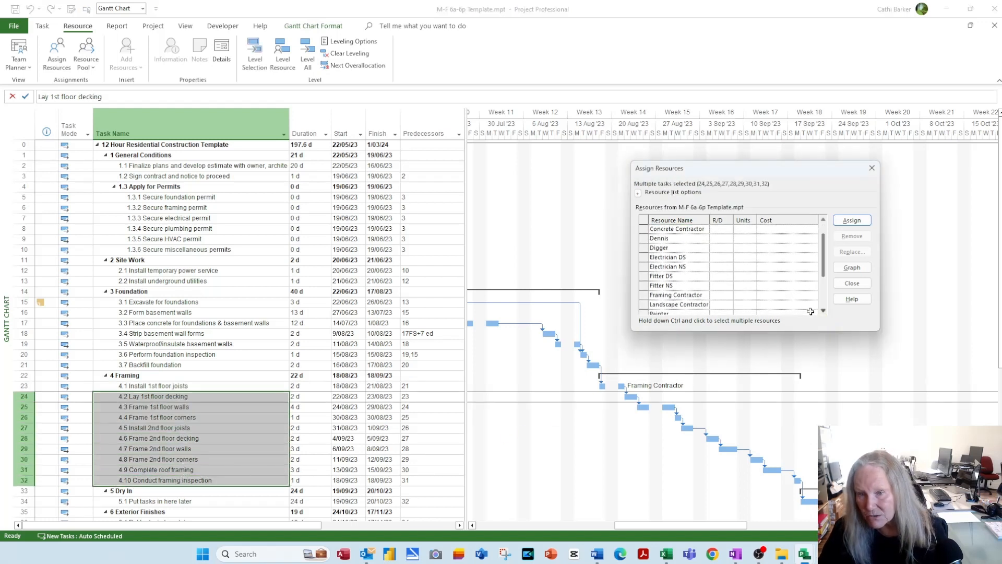
{"action": "left_click", "coordinate": [747, 295]}
{"action": "key", "text": "Return"}
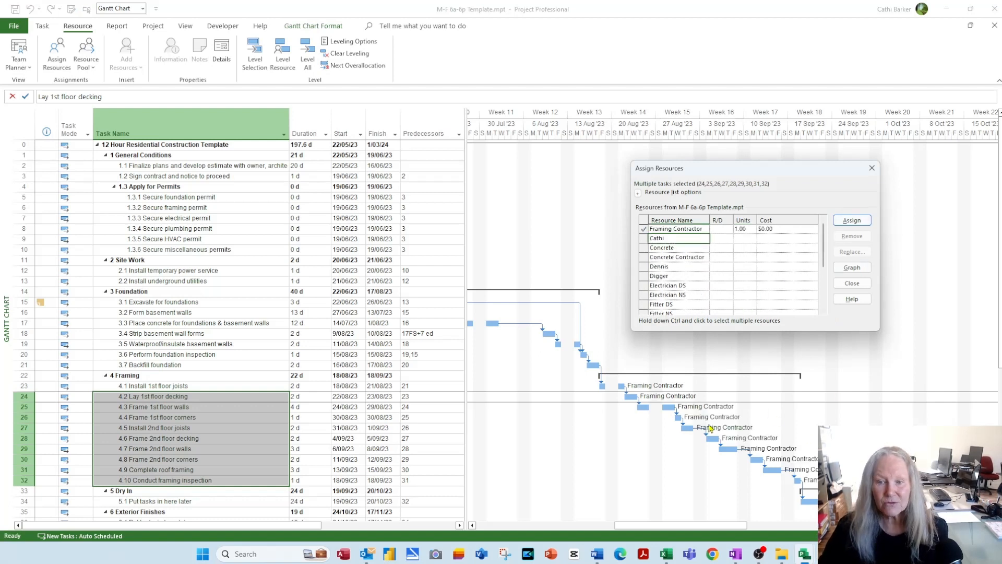
{"action": "left_click", "coordinate": [255, 406]}
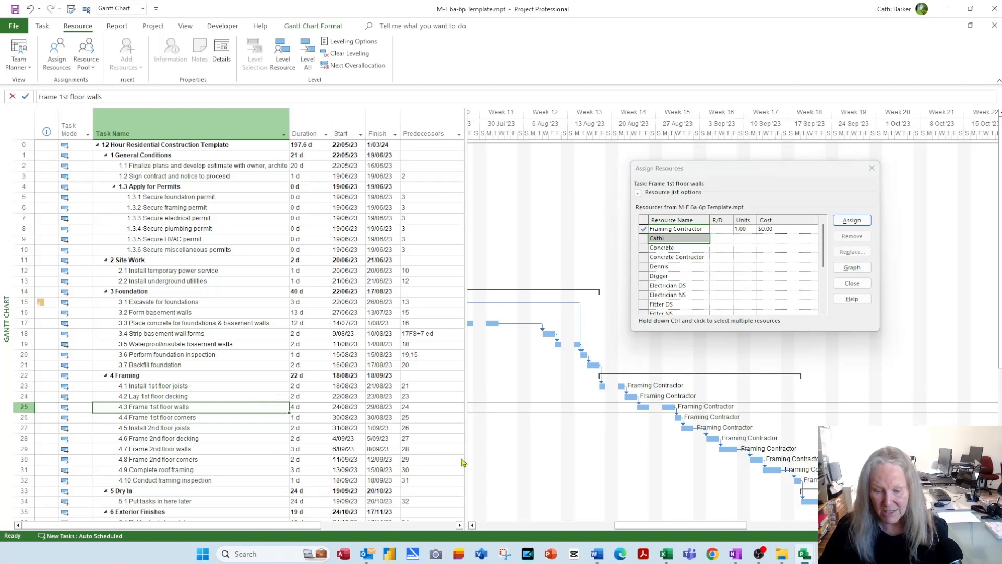
Step: Assign 1 unit of the Concrete Contractor to task 8.1 Pour concrete driveway and sidewalks
{"action": "scroll", "coordinate": [276, 458], "scroll_direction": "down", "scroll_amount": 8}
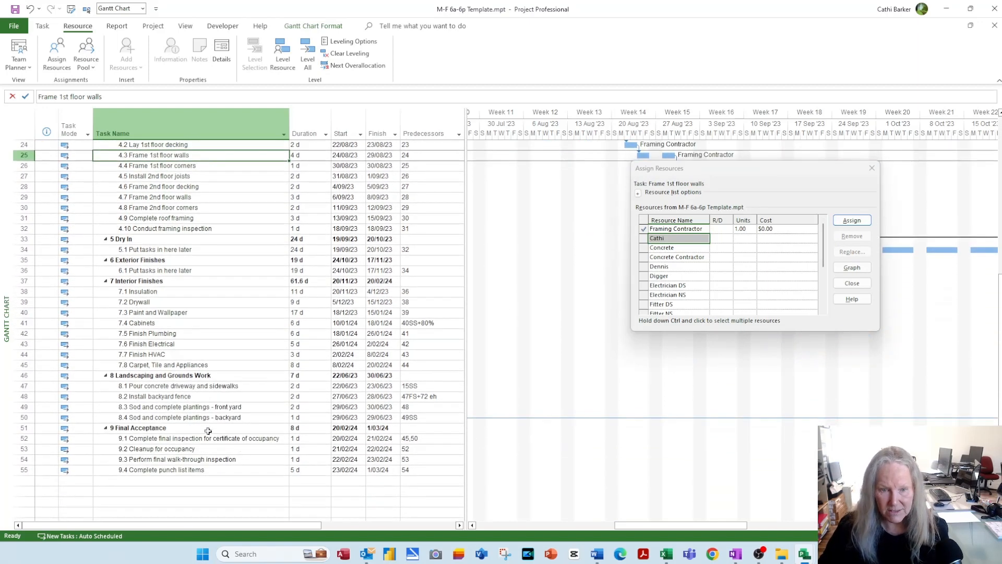
{"action": "left_click", "coordinate": [209, 386]}
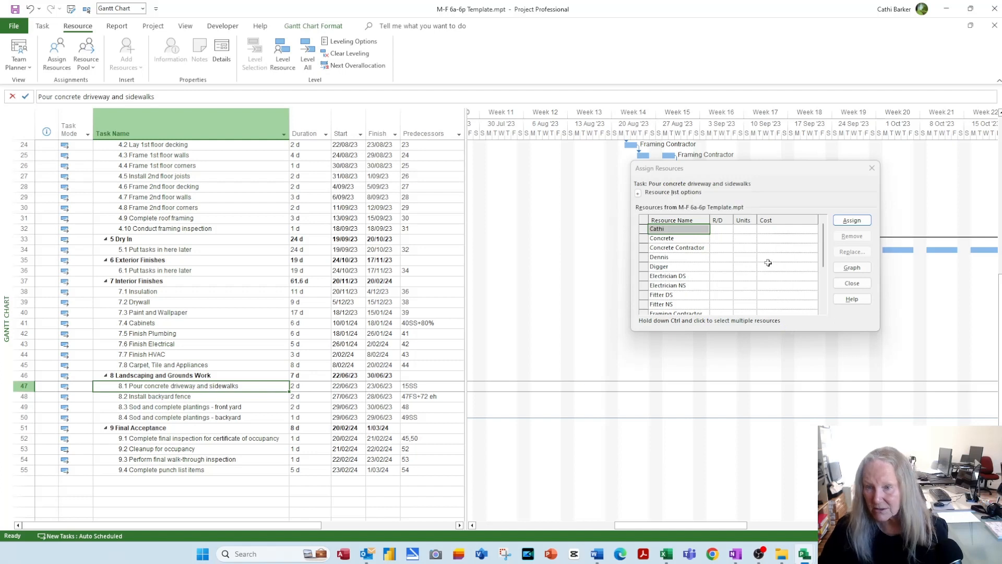
{"action": "left_click", "coordinate": [747, 246]}
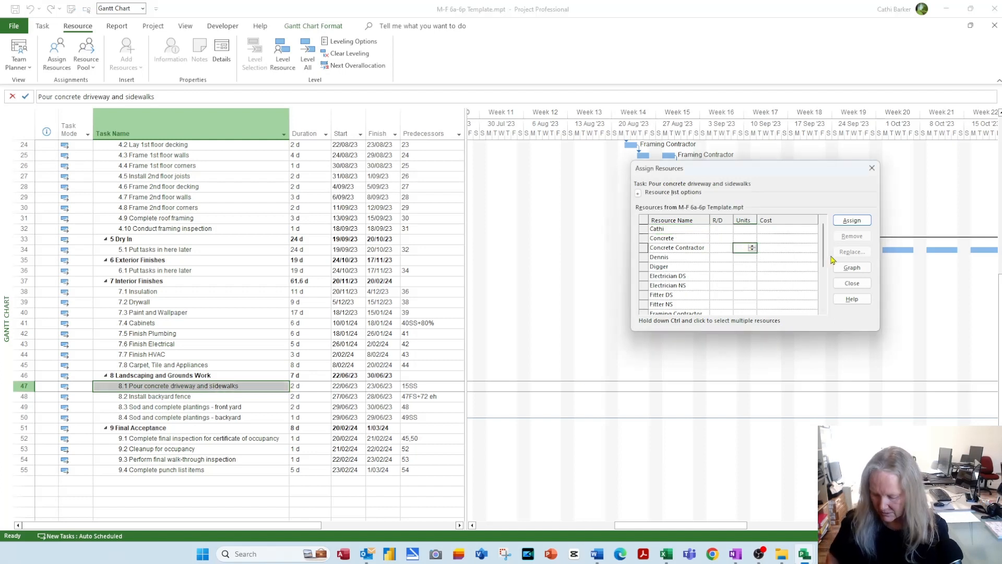
{"action": "key", "text": "Return"}
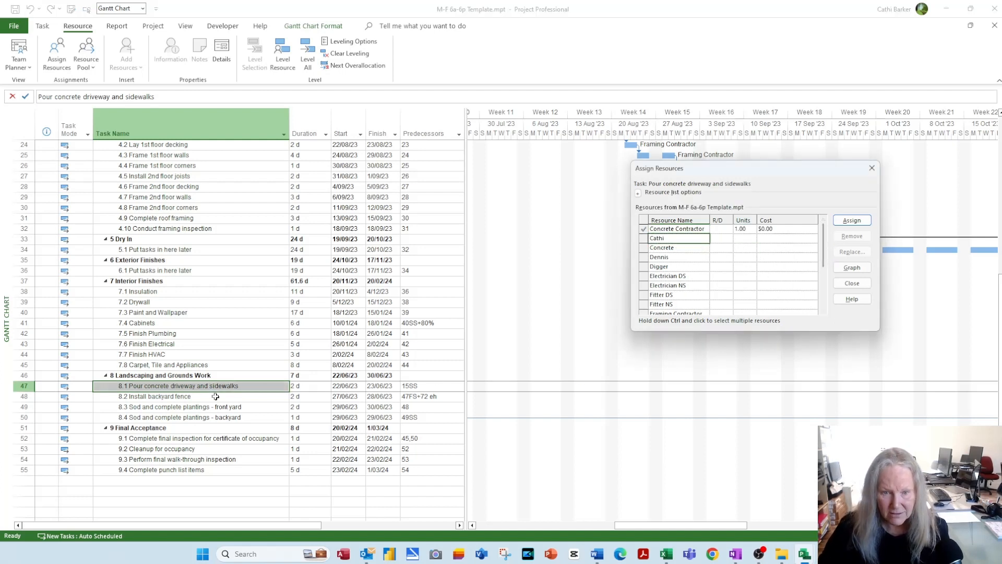
Step: With task 8.2 Install backyard fence selected, add a new resource named Fencing Contractor at the end of the Assign Resources list
{"action": "left_click", "coordinate": [216, 396]}
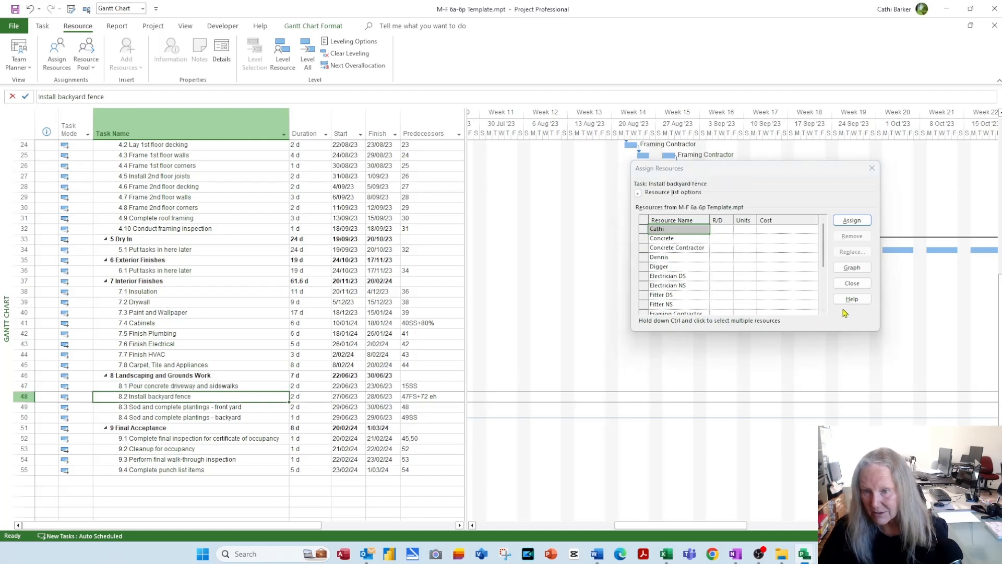
{"action": "left_click", "coordinate": [823, 312]}
{"action": "left_click", "coordinate": [824, 312]}
{"action": "left_click", "coordinate": [824, 312]}
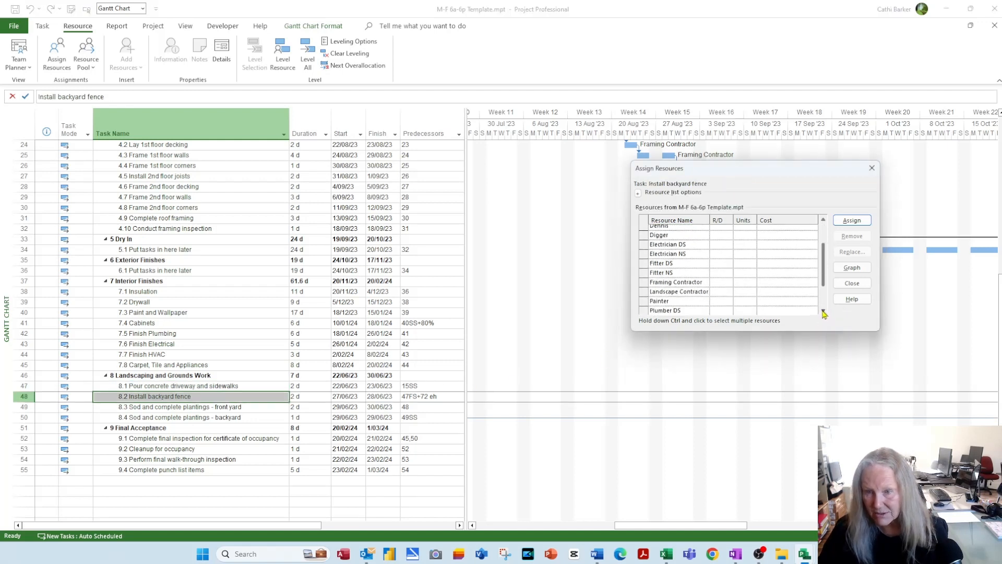
{"action": "left_click", "coordinate": [824, 312]}
{"action": "left_click", "coordinate": [823, 312]}
{"action": "left_click", "coordinate": [823, 312]}
{"action": "left_click", "coordinate": [824, 312]}
{"action": "left_click", "coordinate": [824, 312]}
{"action": "left_click", "coordinate": [823, 312]}
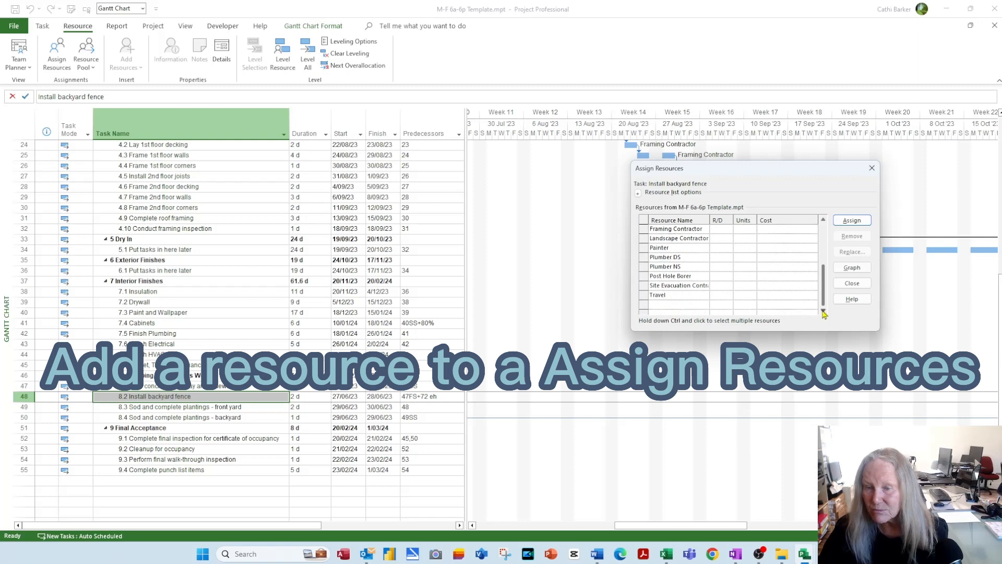
{"action": "left_click", "coordinate": [693, 302]}
{"action": "type", "text": "Fe"}
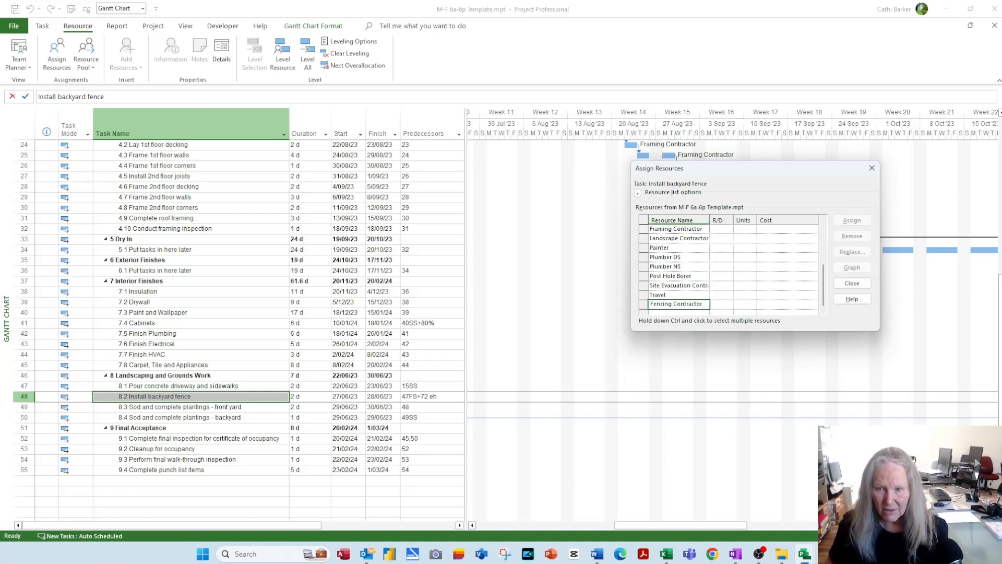
{"action": "type", "text": "ncing Contractor"}
{"action": "key", "text": "Return"}
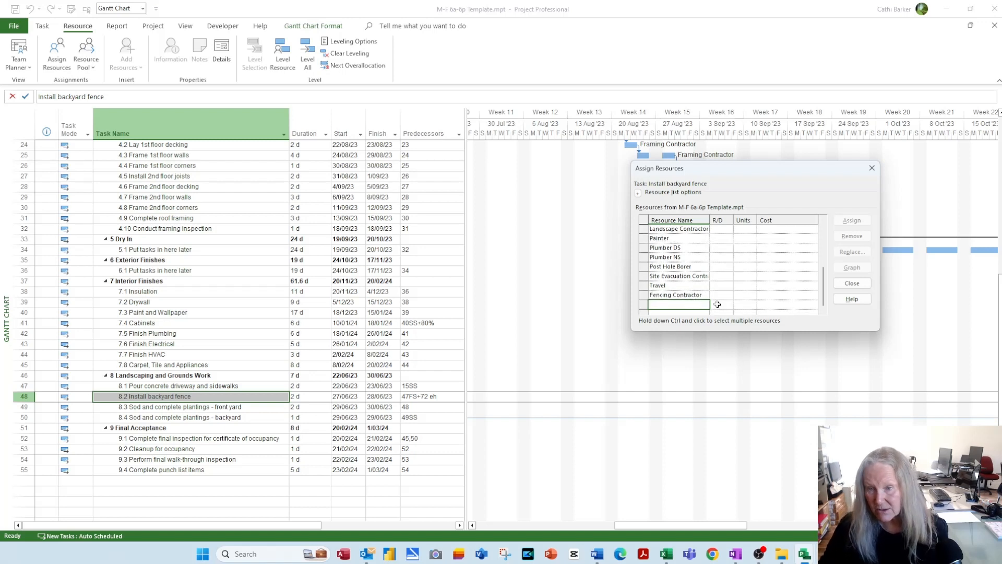
Step: Assign 1 unit of the Fencing Contractor to task 8.2 Install backyard fence and bring its bar into view
{"action": "left_click", "coordinate": [746, 296]}
{"action": "type", "text": "1"}
{"action": "key", "text": "Return"}
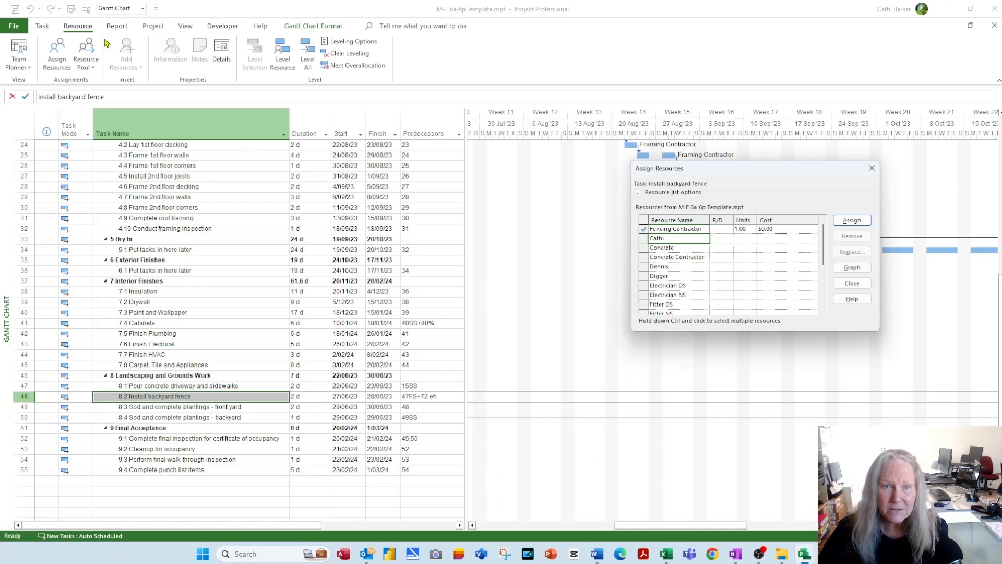
{"action": "left_click", "coordinate": [165, 396]}
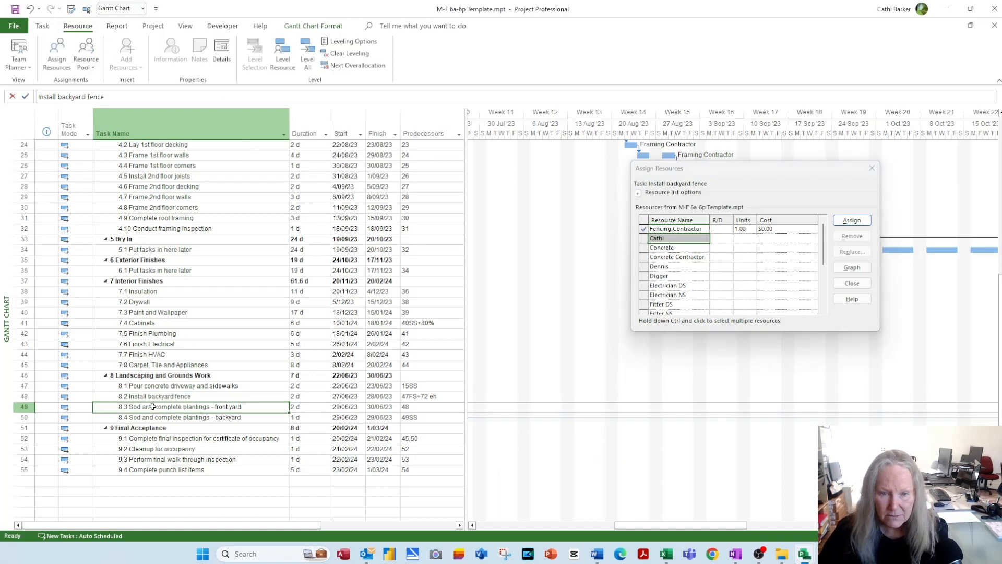
{"action": "left_click", "coordinate": [88, 12]}
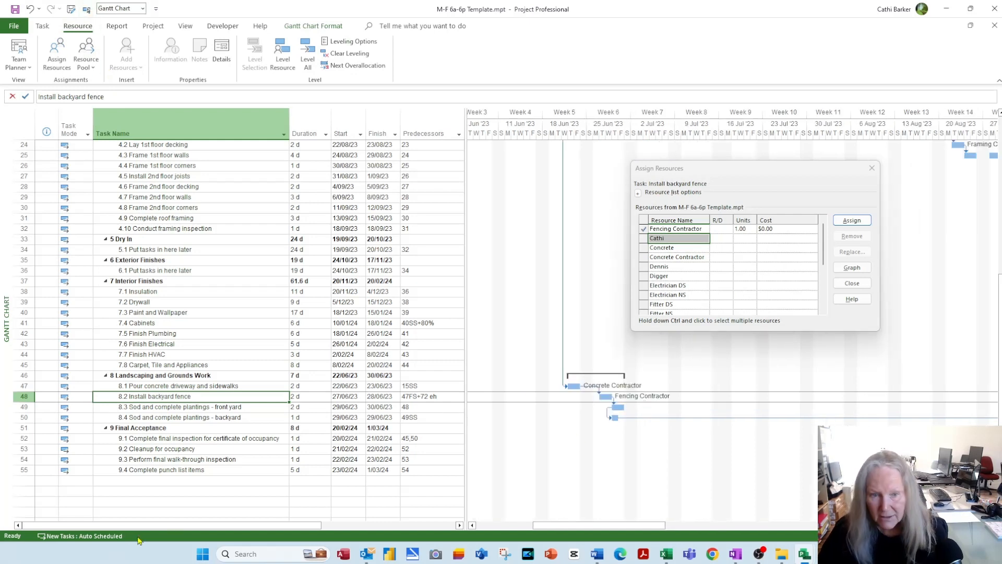
Step: Assign 1 unit of the Landscape Contractor to both sod and planting tasks, 8.3 and 8.4
{"action": "left_click_drag", "start_coordinate": [174, 407], "coordinate": [173, 417]}
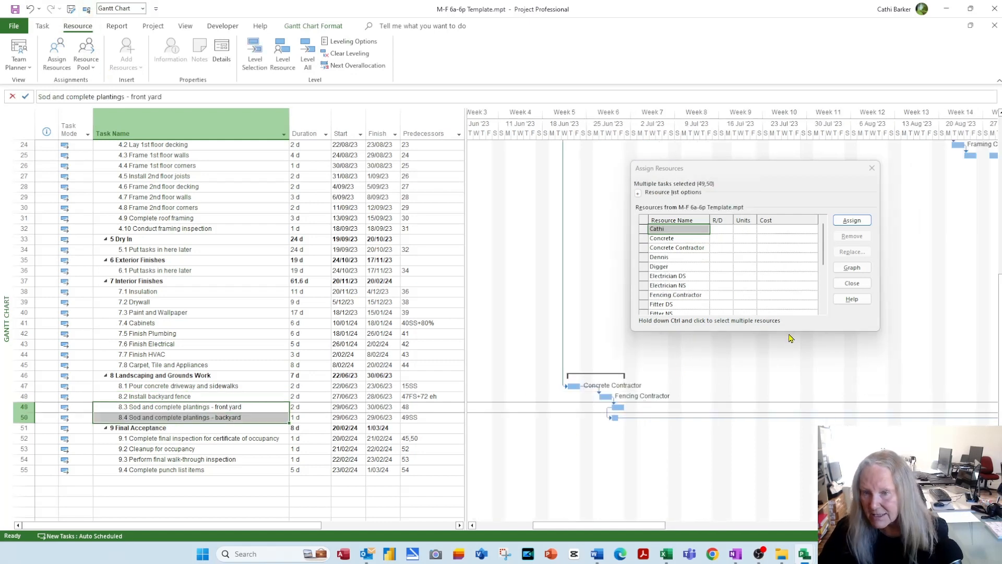
{"action": "left_click", "coordinate": [824, 312]}
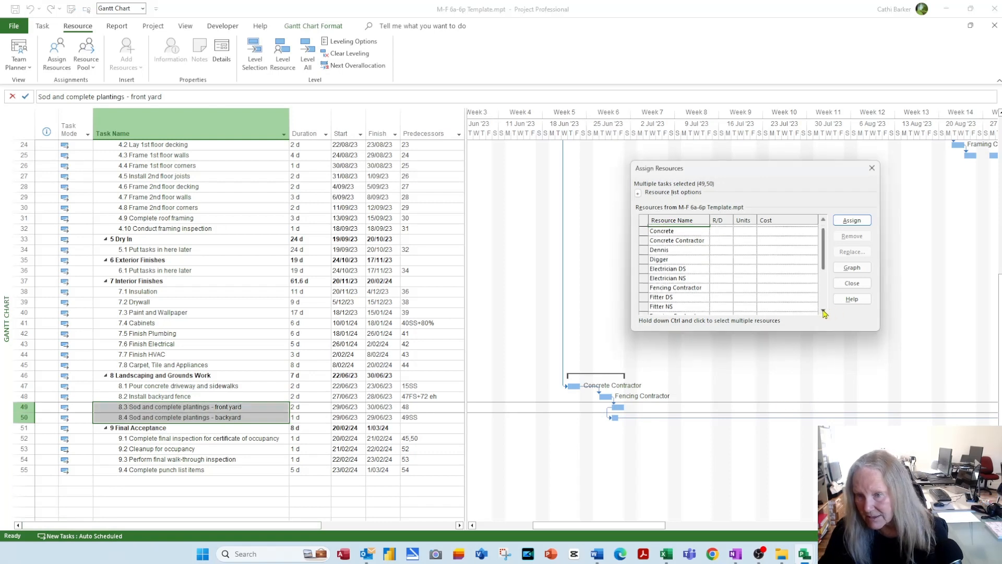
{"action": "left_click", "coordinate": [823, 312]}
{"action": "left_click", "coordinate": [824, 312]}
{"action": "left_click", "coordinate": [824, 312]}
{"action": "left_click", "coordinate": [748, 295]}
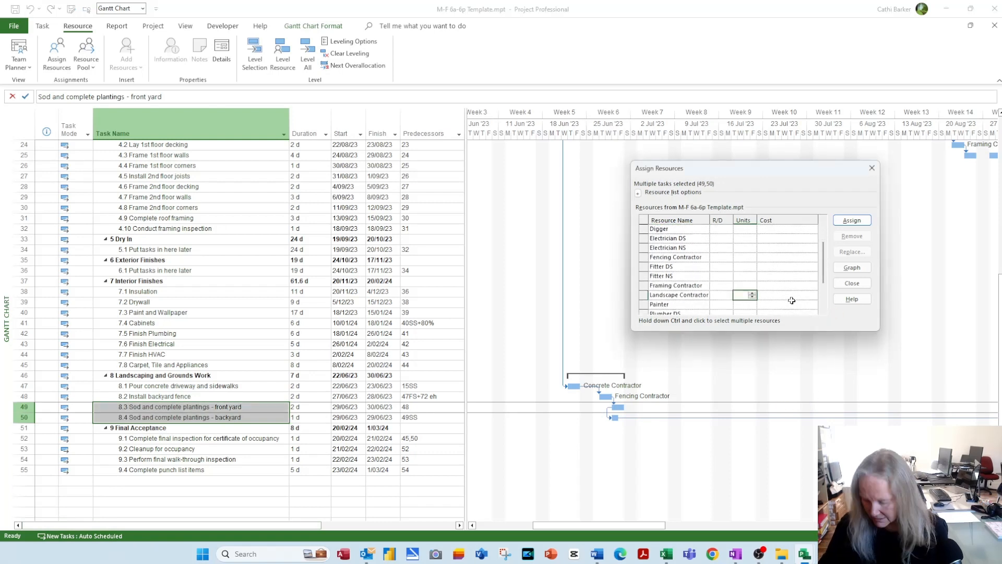
{"action": "type", "text": "1"}
{"action": "key", "text": "Return"}
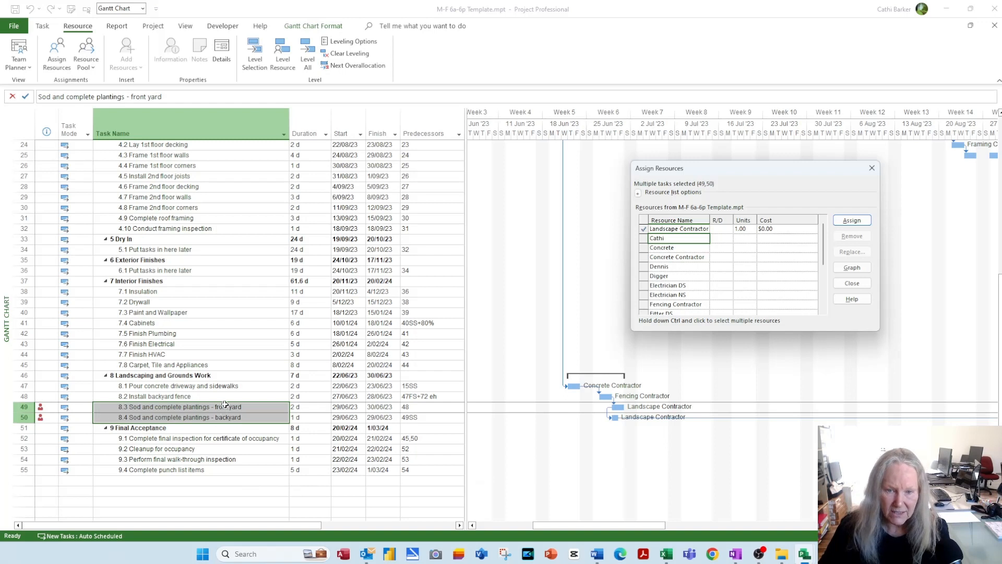
Step: Remove the Landscape Contractor from tasks 8.3 and 8.4 and reassign it to both at 0.5 units
{"action": "left_click", "coordinate": [223, 416]}
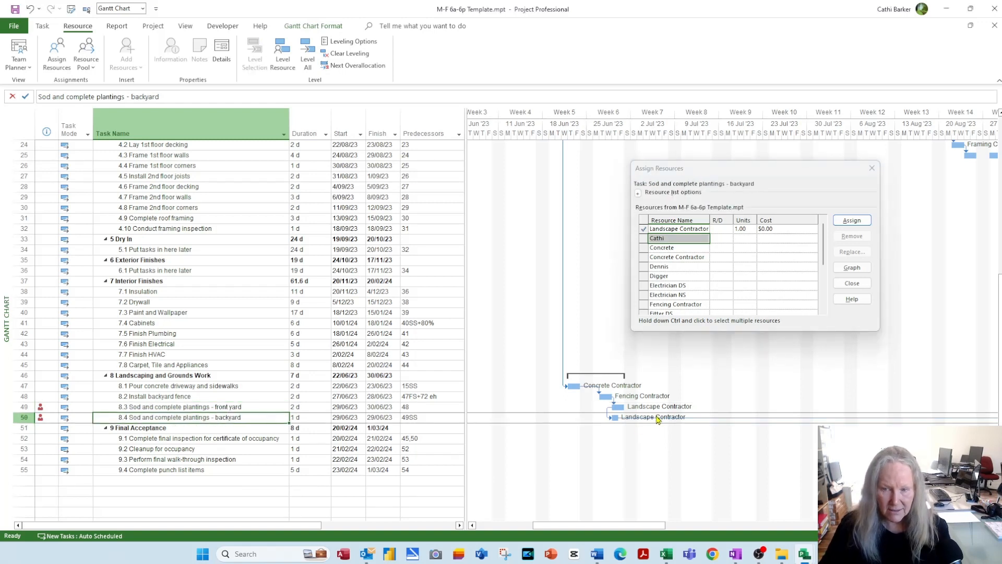
{"action": "left_click", "coordinate": [252, 406]}
{"action": "left_click", "coordinate": [246, 418]}
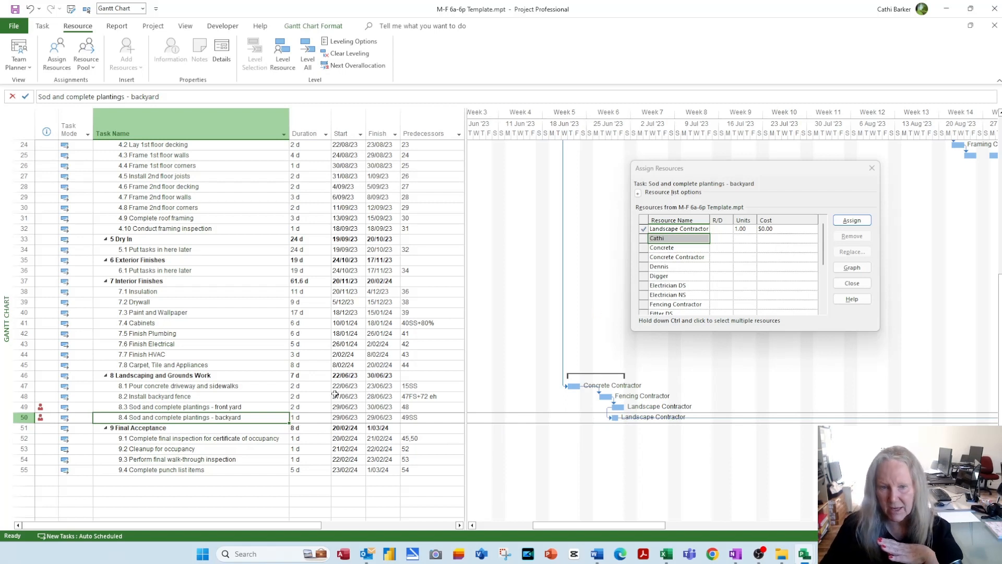
{"action": "left_click", "coordinate": [200, 407], "text": "ctrl"}
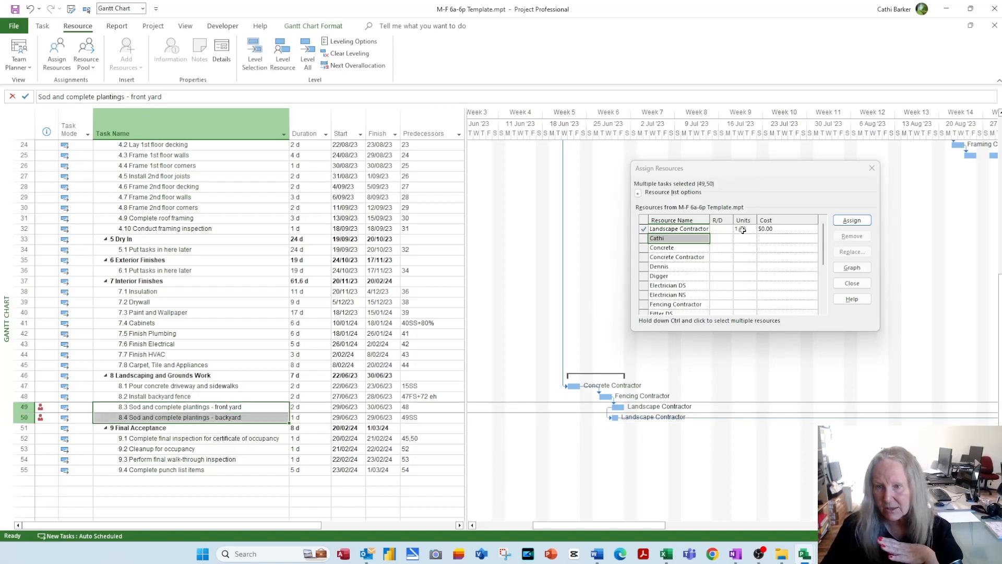
{"action": "left_click", "coordinate": [799, 239]}
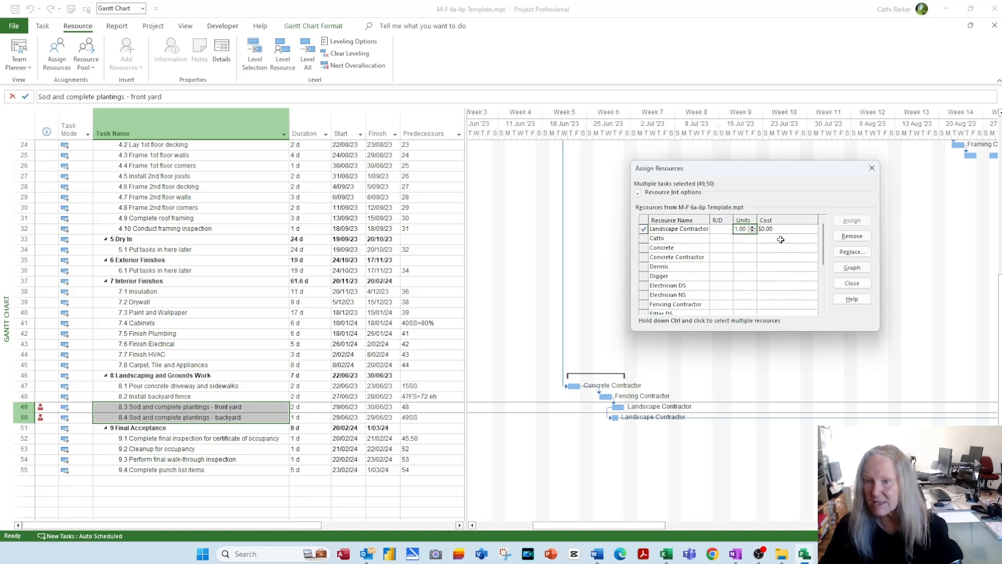
{"action": "left_click", "coordinate": [852, 236]}
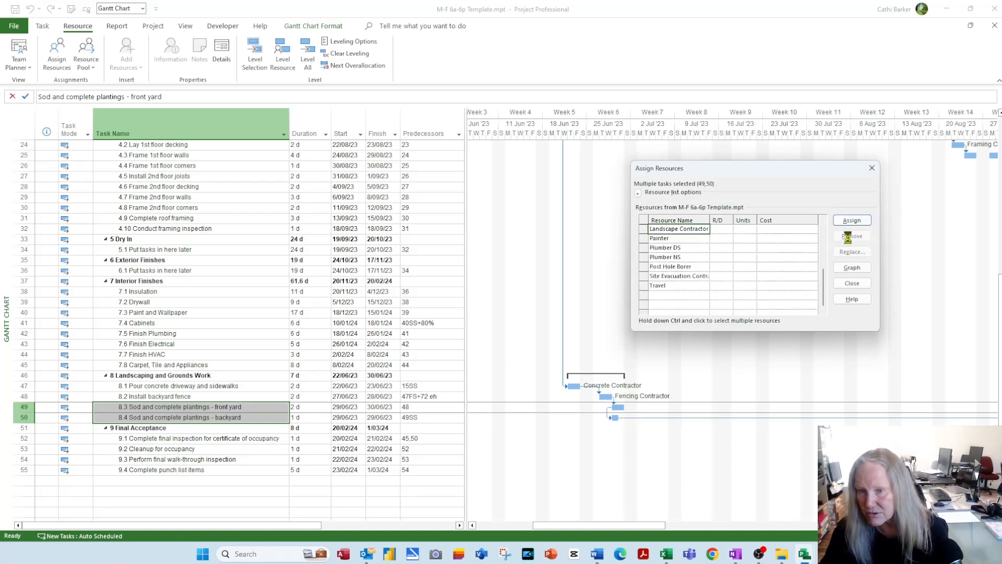
{"action": "left_click", "coordinate": [747, 229]}
{"action": "key", "text": "Return"}
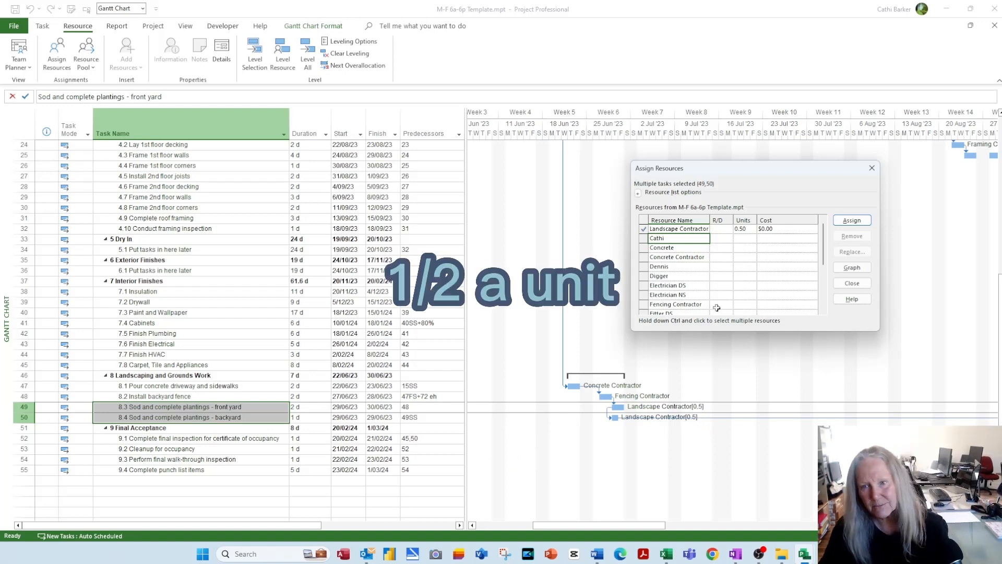
Step: Remove the Landscape Contractor from tasks 8.3 and 8.4 and raise that resource's available units to 2
{"action": "left_click", "coordinate": [746, 228]}
{"action": "left_click", "coordinate": [852, 236]}
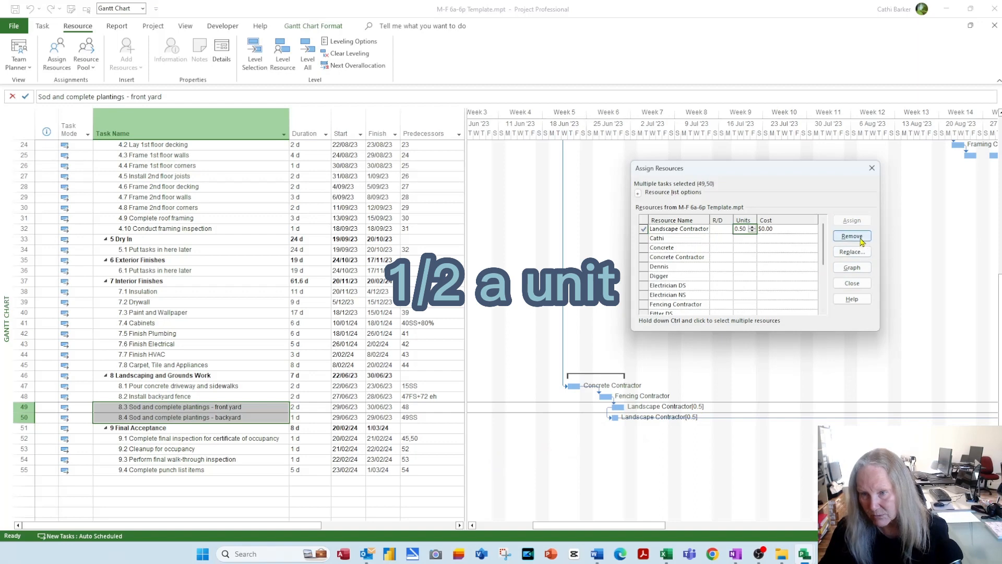
{"action": "double_click", "coordinate": [687, 229]}
{"action": "left_click", "coordinate": [369, 186]}
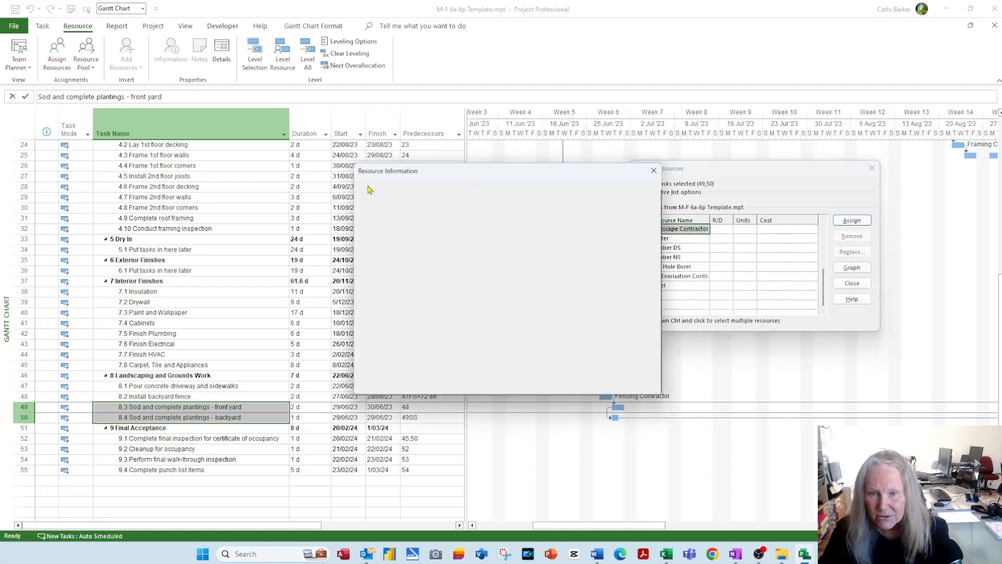
{"action": "left_click", "coordinate": [489, 290]}
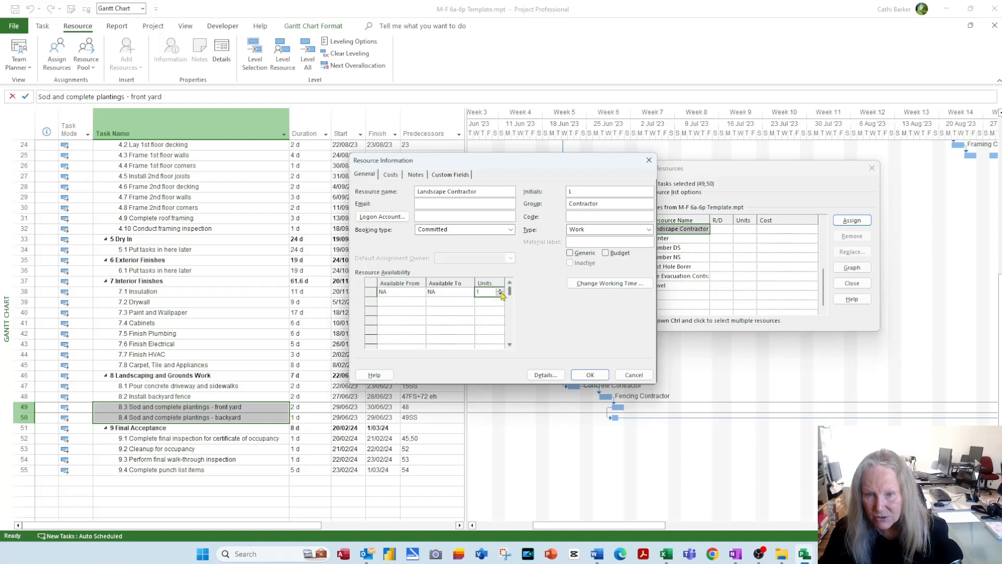
{"action": "left_click", "coordinate": [500, 290]}
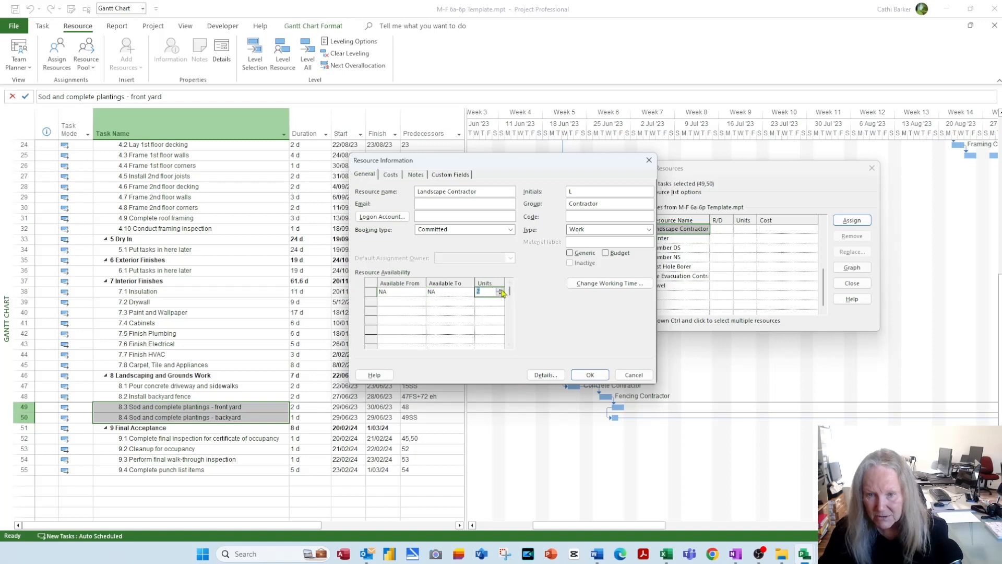
{"action": "left_click", "coordinate": [589, 375]}
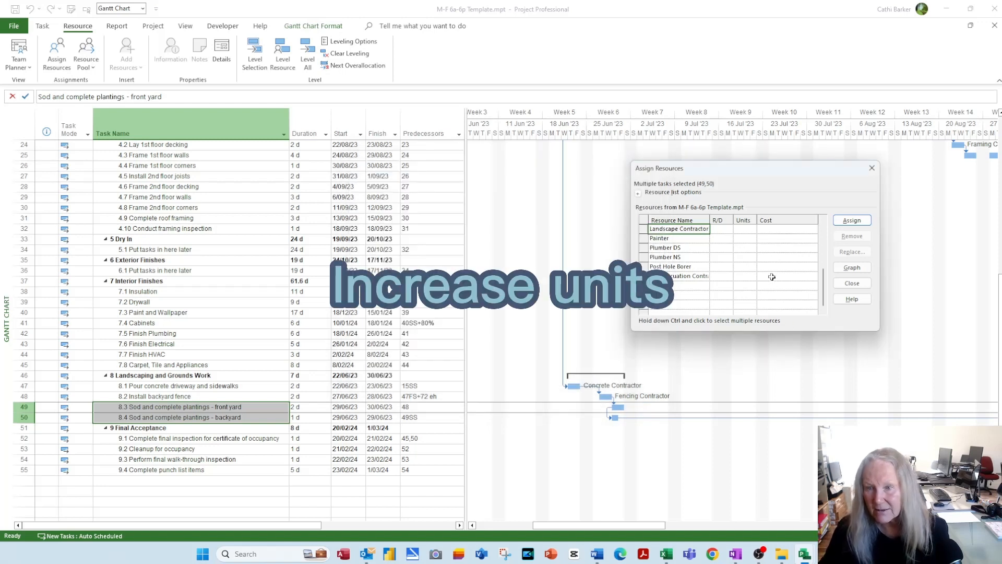
Step: Assign the Landscape Contractor at 1 unit to both selected tasks, 8.3 and 8.4
{"action": "left_click", "coordinate": [746, 229]}
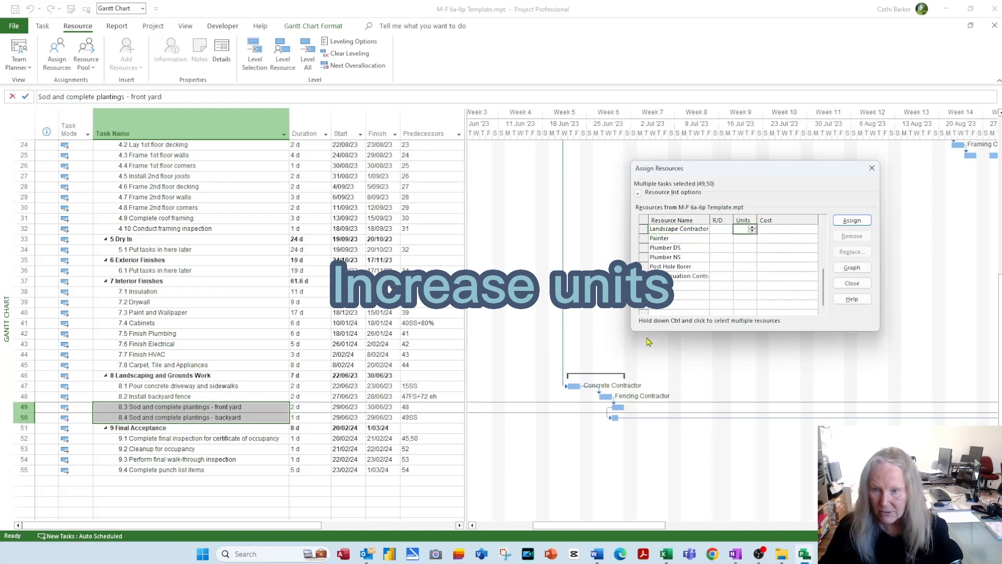
{"action": "type", "text": "1"}
{"action": "key", "text": "Return"}
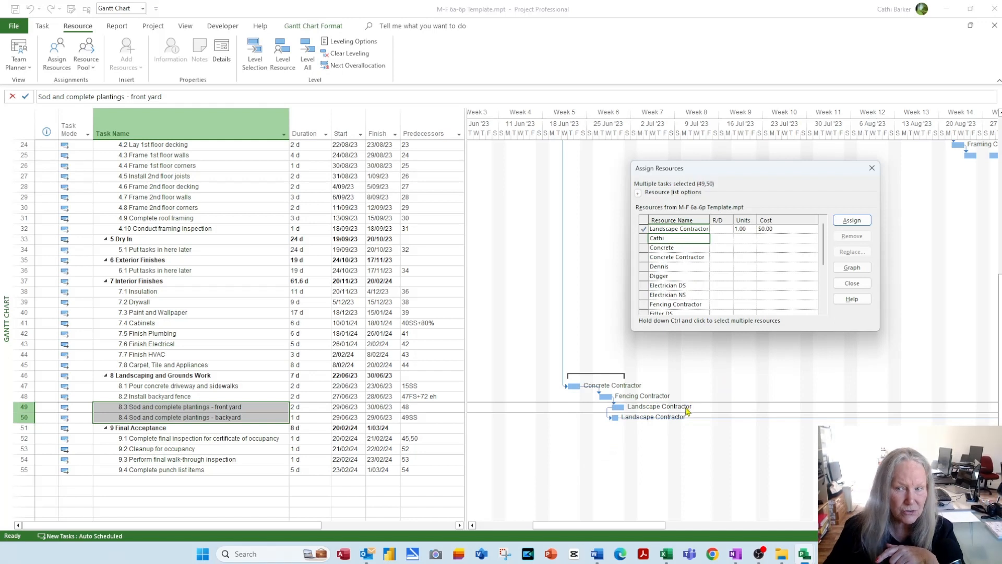
{"action": "left_click", "coordinate": [253, 410]}
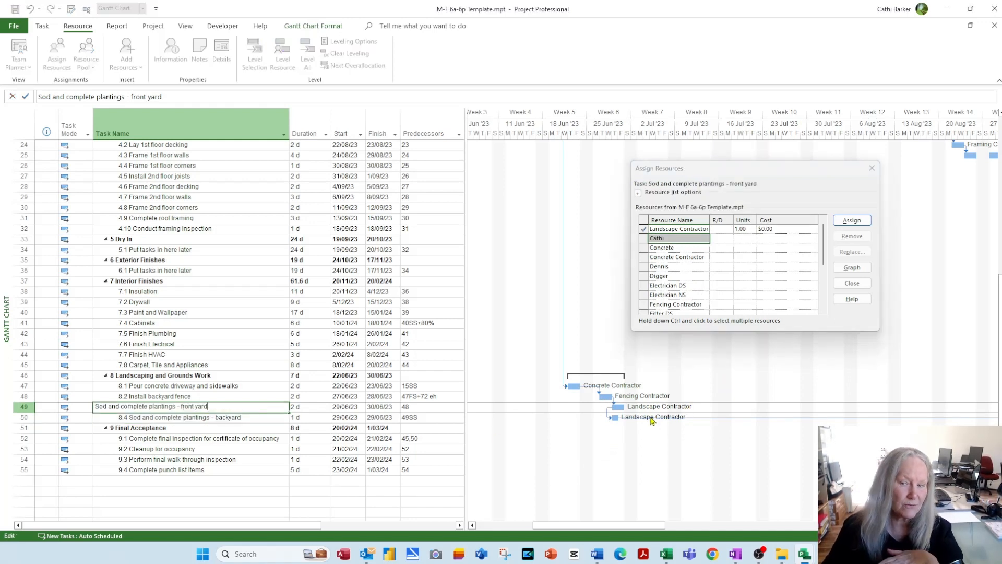
{"action": "left_click", "coordinate": [200, 447]}
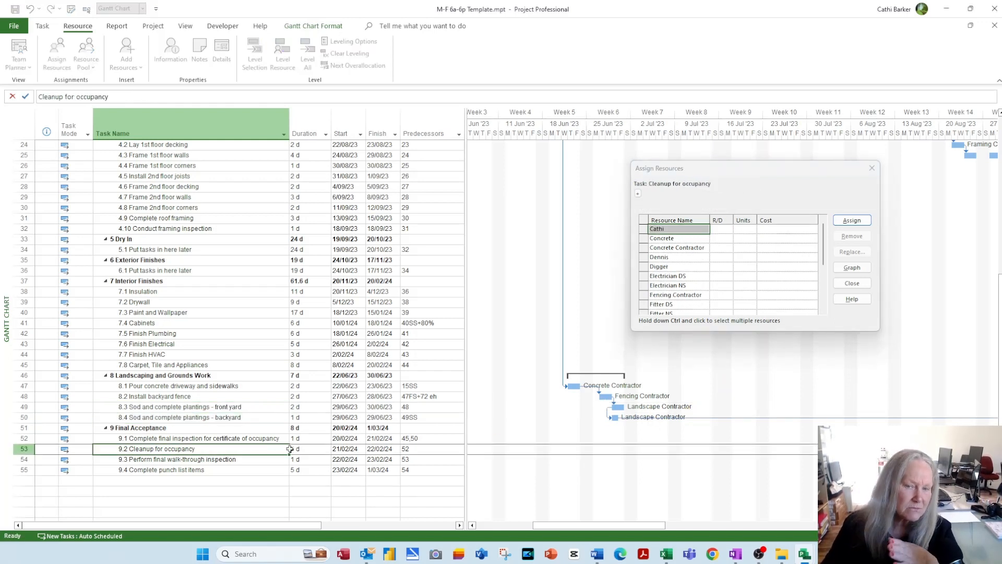
{"action": "left_click", "coordinate": [258, 411]}
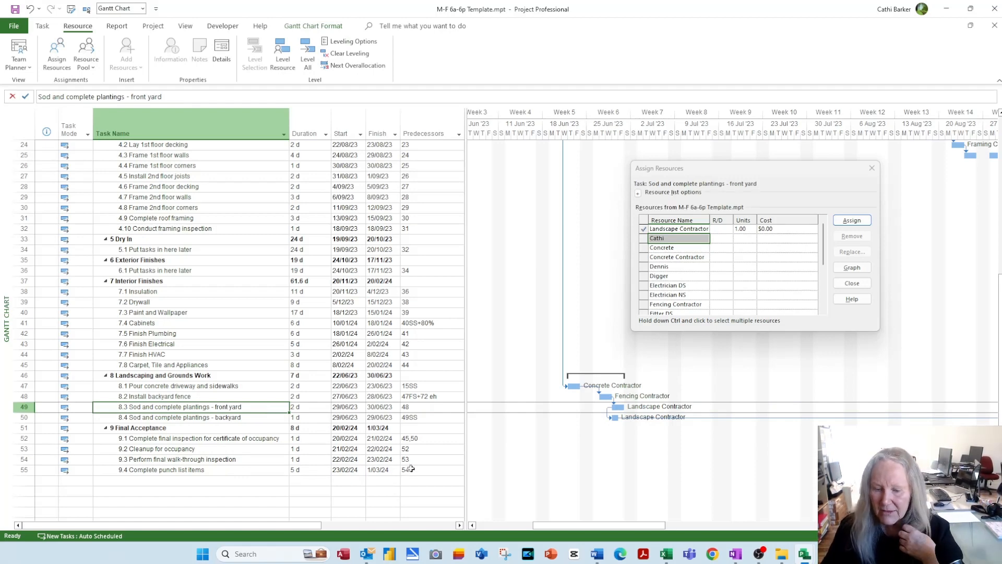
Step: Assign 1 unit of the Concrete Contractor to tasks 3.4 Strip basement wall forms and 3.5 Waterproof/insulate basement walls together
{"action": "scroll", "coordinate": [234, 434], "scroll_direction": "up", "scroll_amount": 2}
{"action": "scroll", "coordinate": [234, 435], "scroll_direction": "up", "scroll_amount": 4}
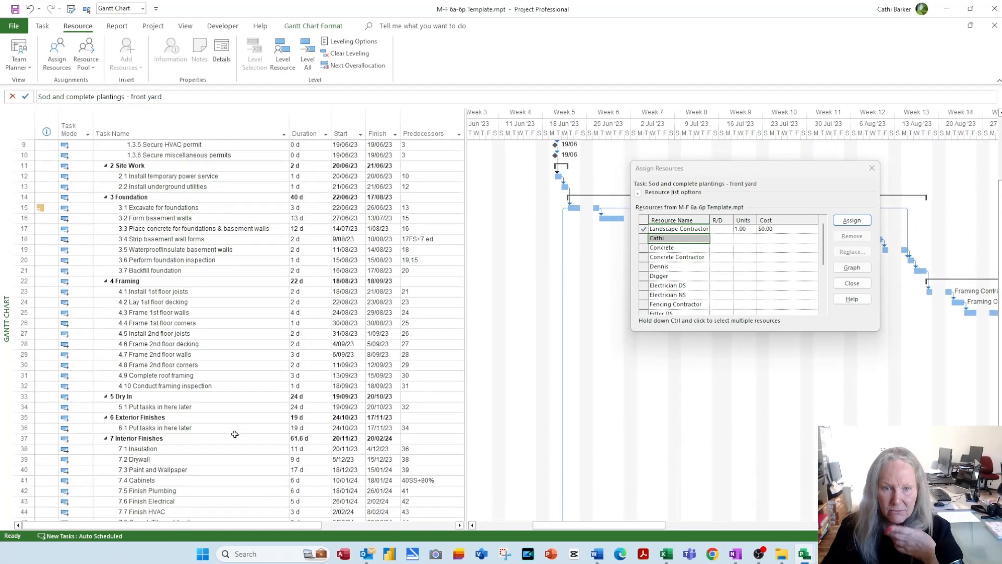
{"action": "scroll", "coordinate": [235, 434], "scroll_direction": "up", "scroll_amount": 3}
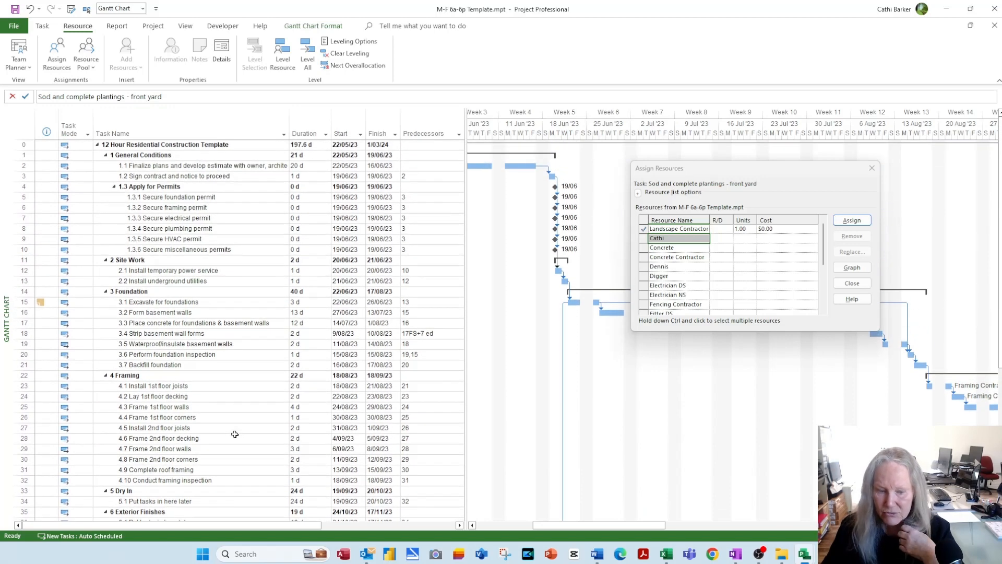
{"action": "left_click", "coordinate": [186, 334]}
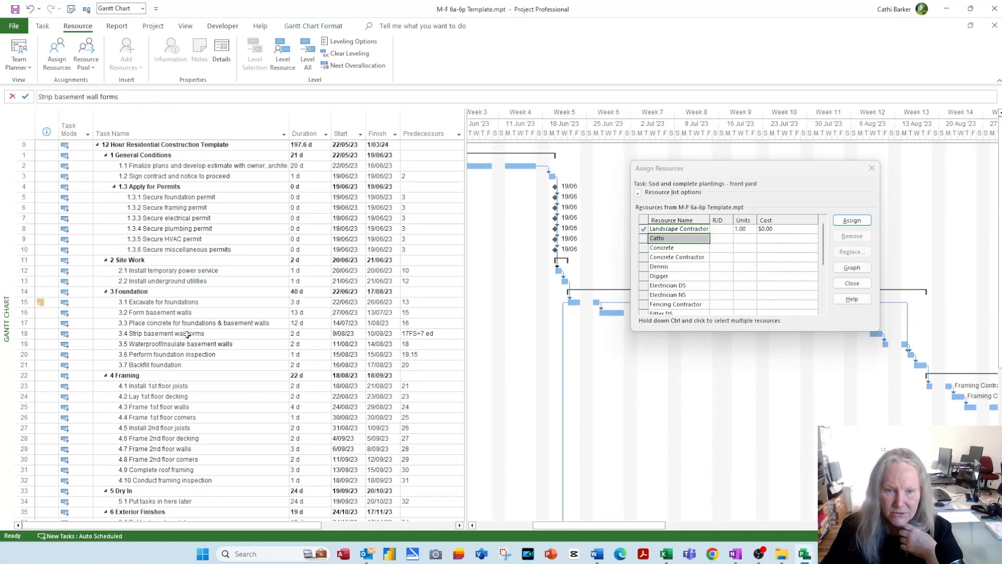
{"action": "left_click_drag", "start_coordinate": [188, 334], "coordinate": [189, 343]}
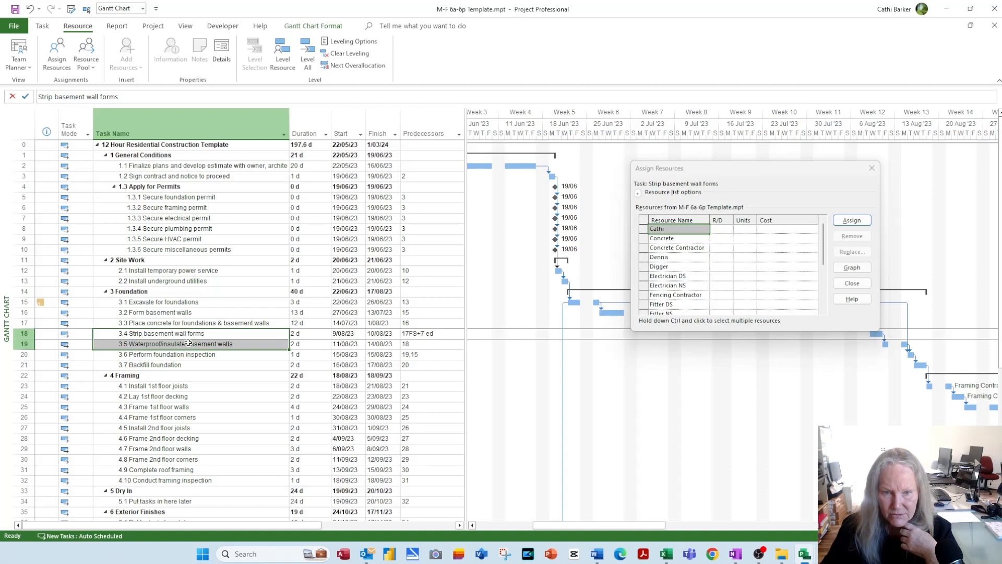
{"action": "left_click", "coordinate": [757, 248]}
{"action": "key", "text": "Return"}
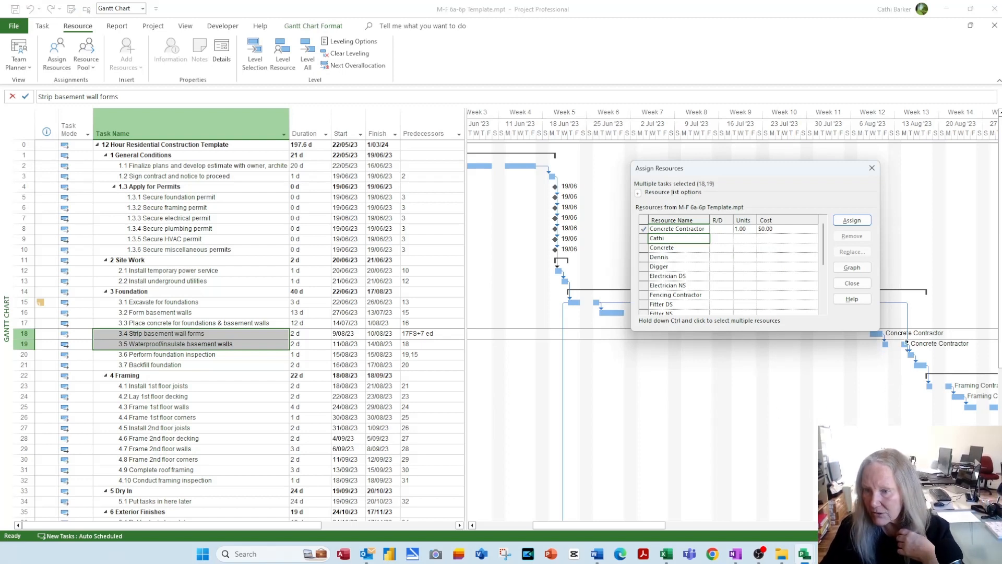
Step: Reveal the task table's Resource Names column and use it to assign the Concrete Contractor to task 3.2 Form basement walls
{"action": "left_click_drag", "start_coordinate": [802, 174], "coordinate": [809, 105]}
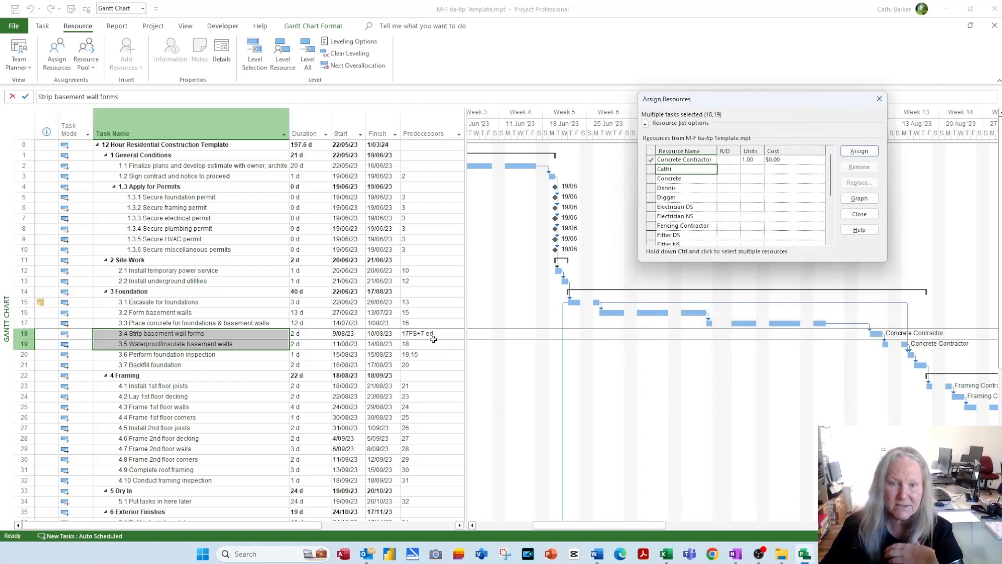
{"action": "left_click_drag", "start_coordinate": [464, 338], "coordinate": [560, 338]}
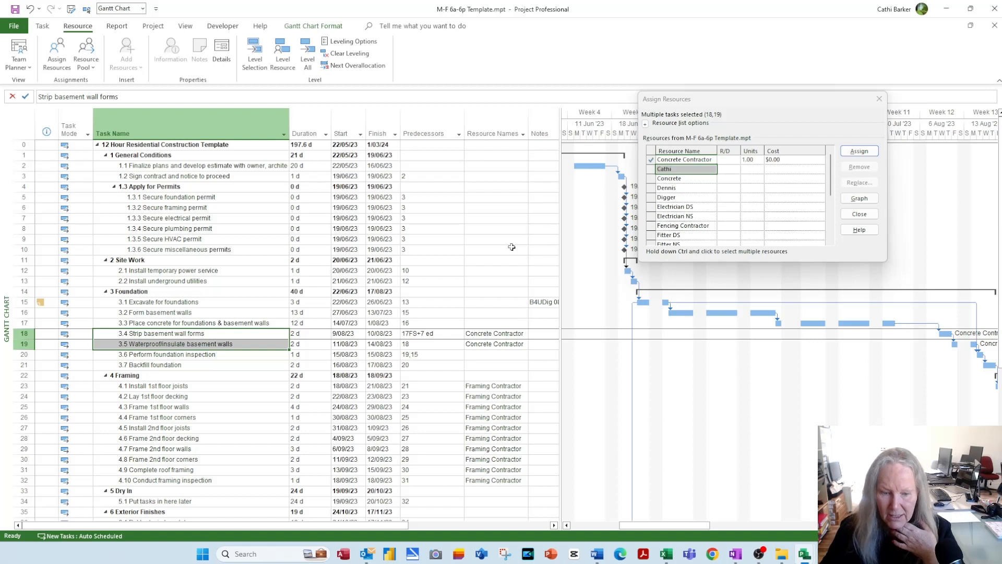
{"action": "left_click", "coordinate": [173, 314]}
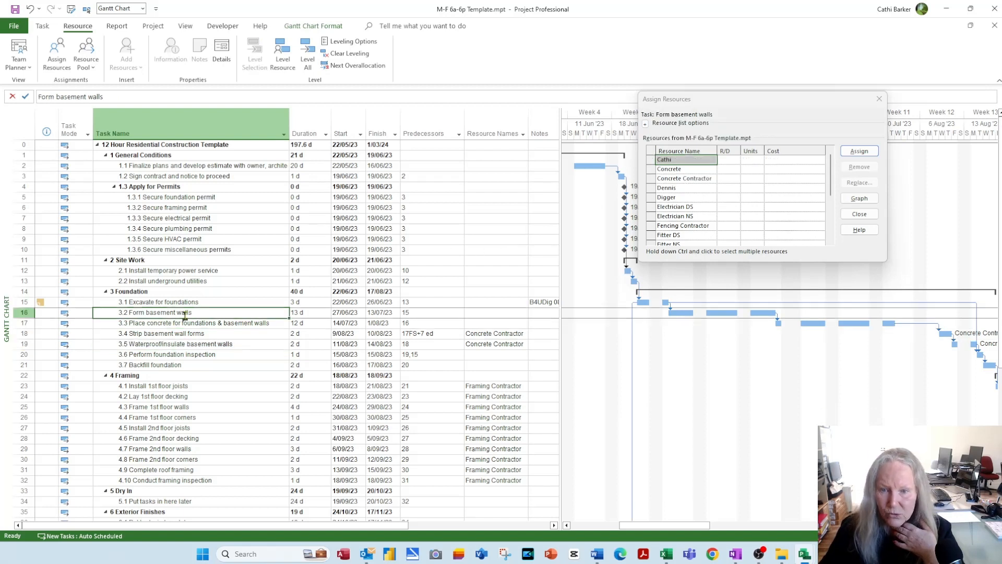
{"action": "left_click", "coordinate": [501, 313]}
{"action": "left_click", "coordinate": [501, 313]}
{"action": "left_click", "coordinate": [523, 313]}
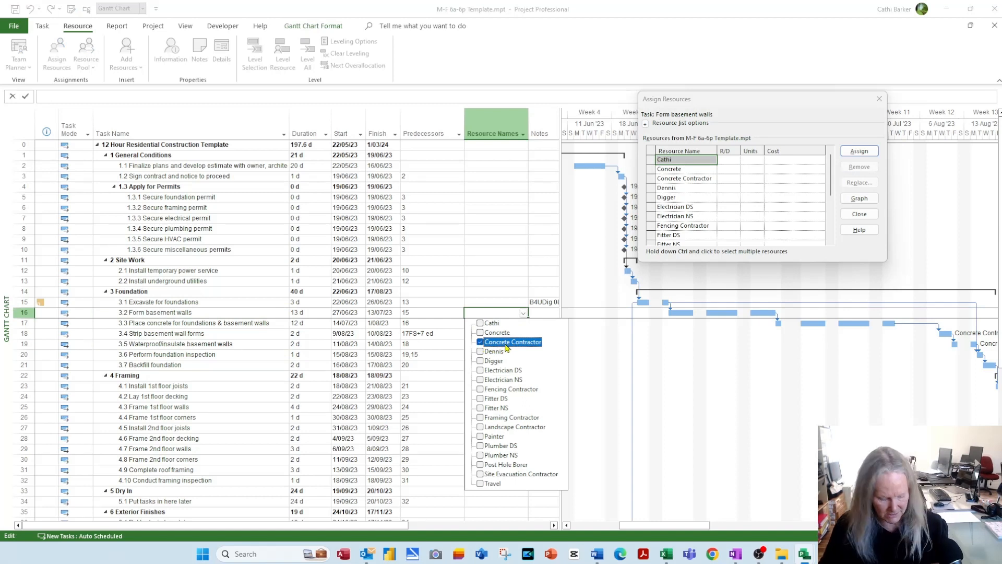
{"action": "key", "text": "Return"}
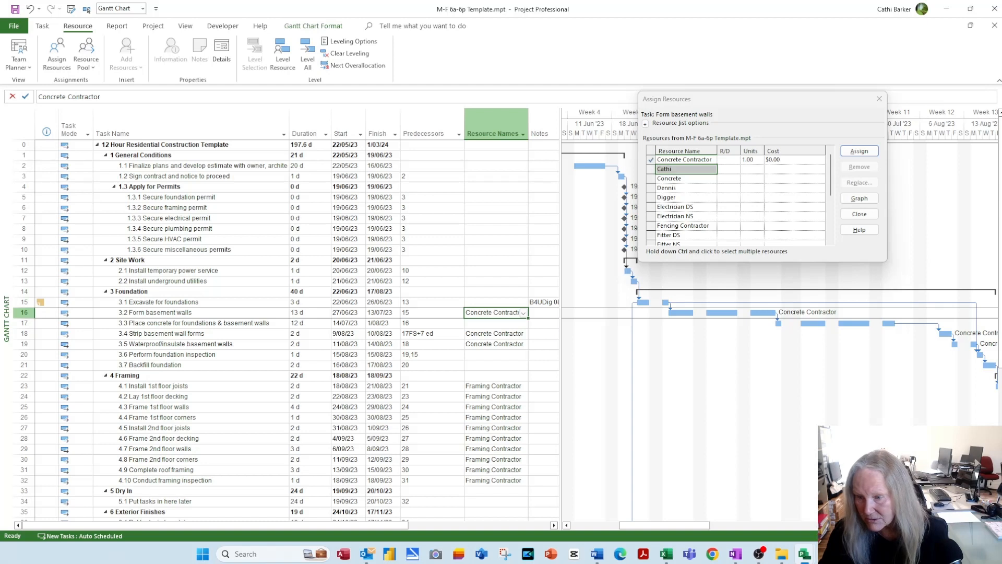
{"action": "scroll", "coordinate": [783, 261], "scroll_direction": "right", "scroll_amount": 5}
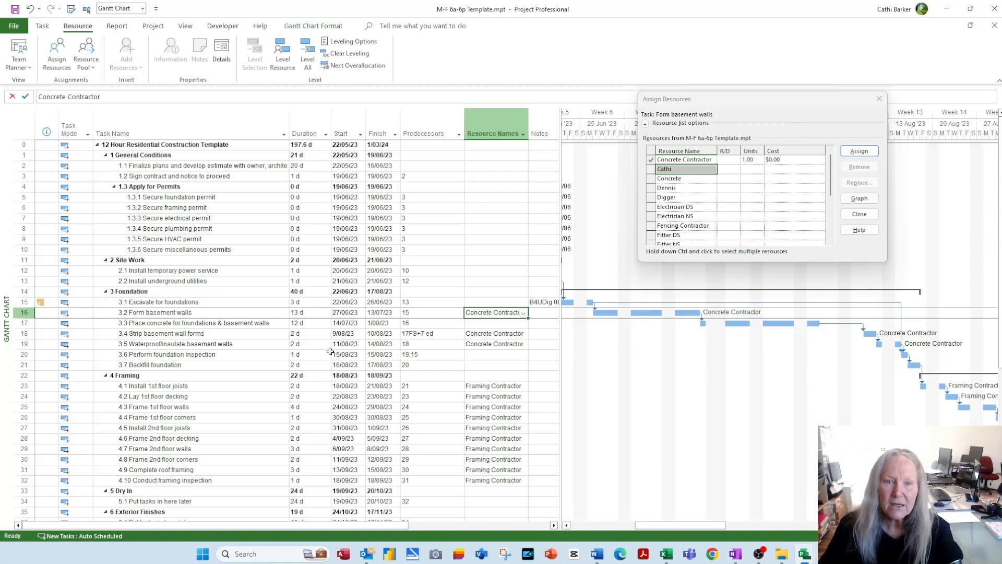
Step: Assign the first person in the resource list to task 1.1 Finalize plans and develop estimate at 1 unit, keeping the task's duration and resource columns uncovered
{"action": "left_click", "coordinate": [242, 169]}
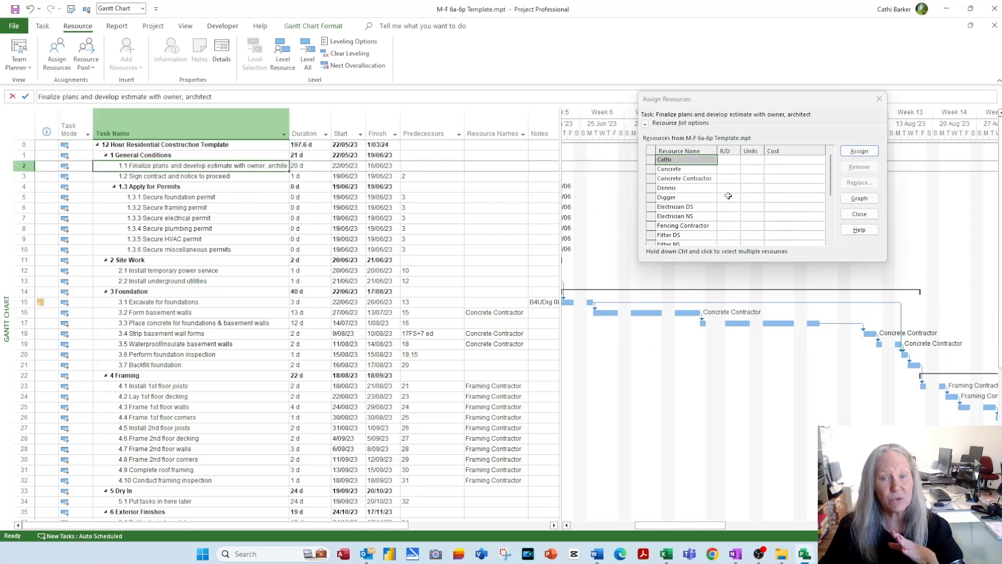
{"action": "left_click", "coordinate": [755, 160]}
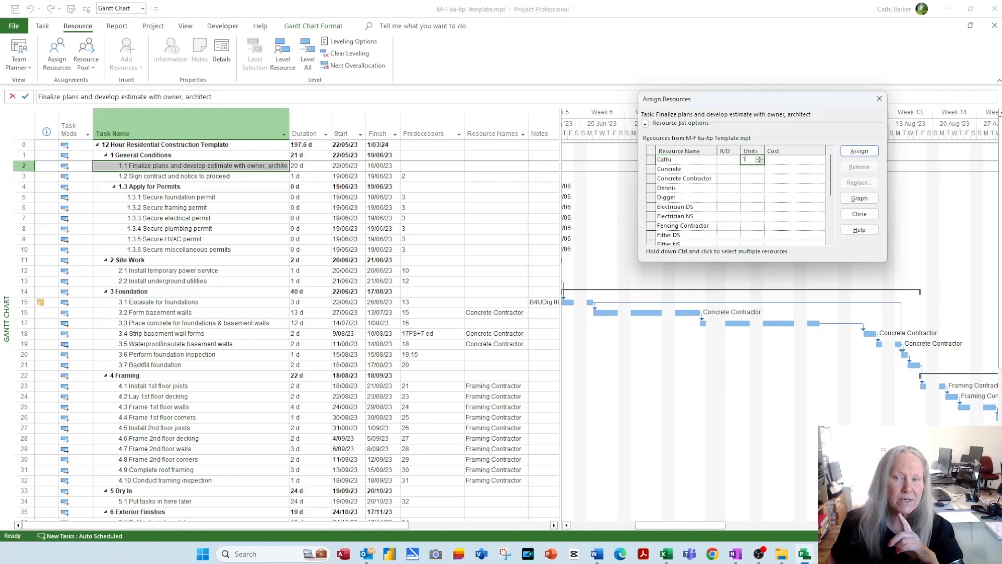
{"action": "type", "text": "1"}
{"action": "key", "text": "Return"}
{"action": "left_click_drag", "start_coordinate": [756, 105], "coordinate": [491, 204]}
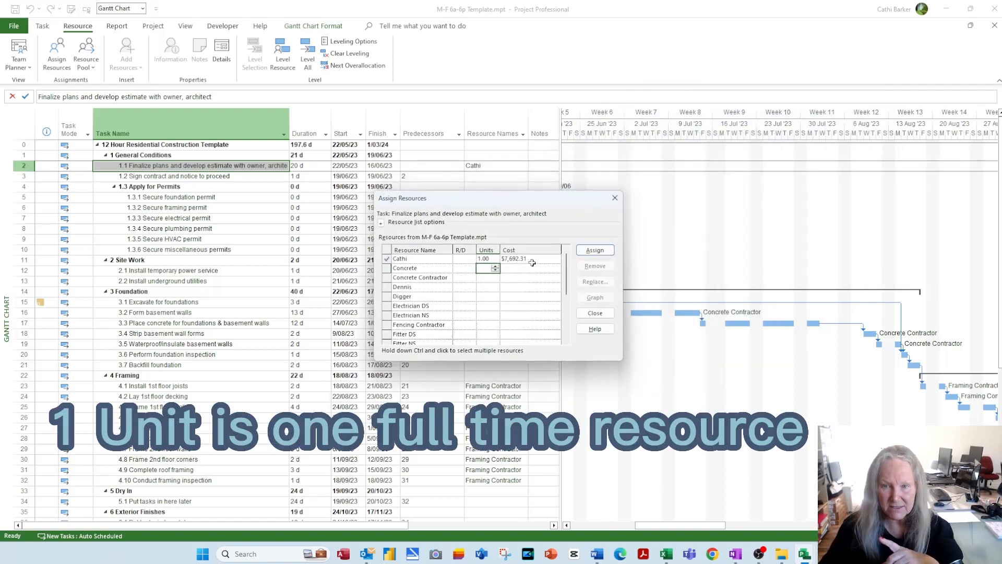
{"action": "left_click", "coordinate": [288, 167]}
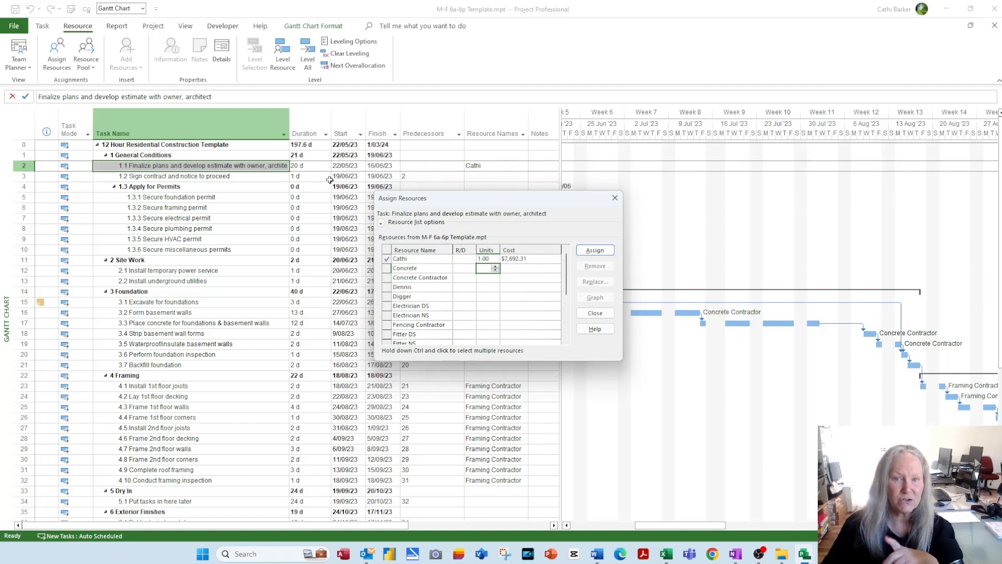
Step: Change the assigned person's units on task 1.1 to 0.5
{"action": "left_click", "coordinate": [488, 260]}
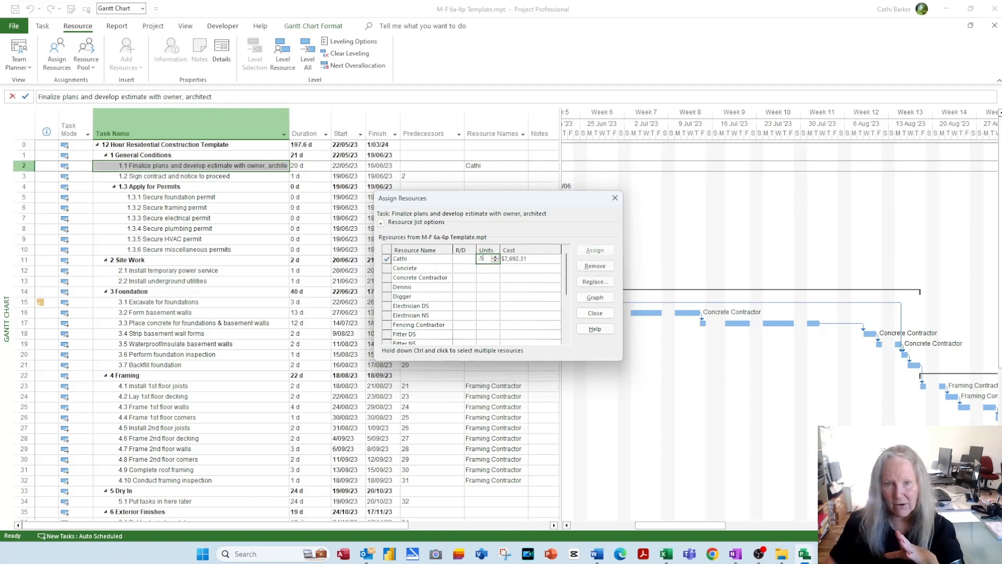
{"action": "type", "text": ".5"}
{"action": "key", "text": "Return"}
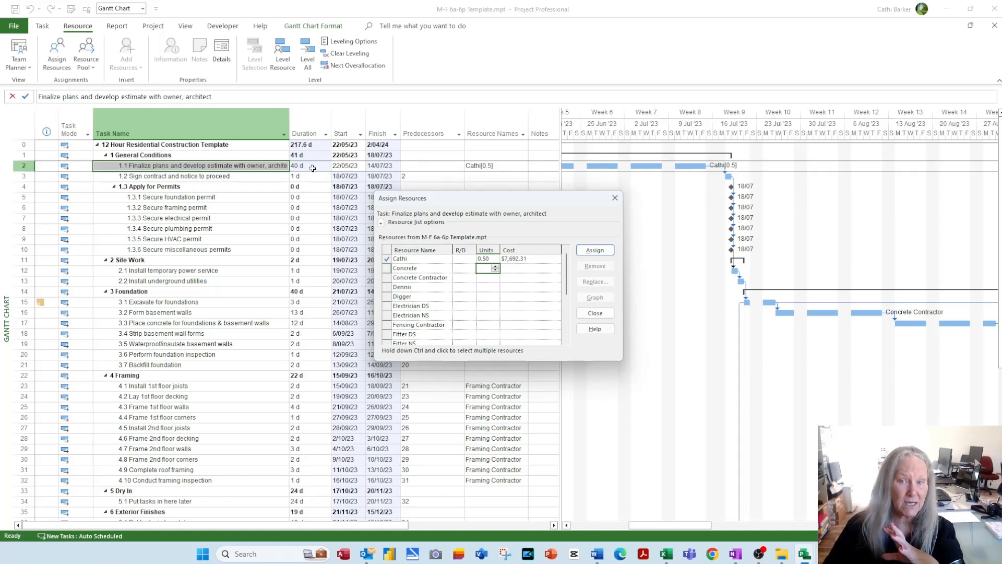
Step: Set the assigned person's units on task 1.1 back to 1 and bring the task's bar into view
{"action": "left_click", "coordinate": [488, 258]}
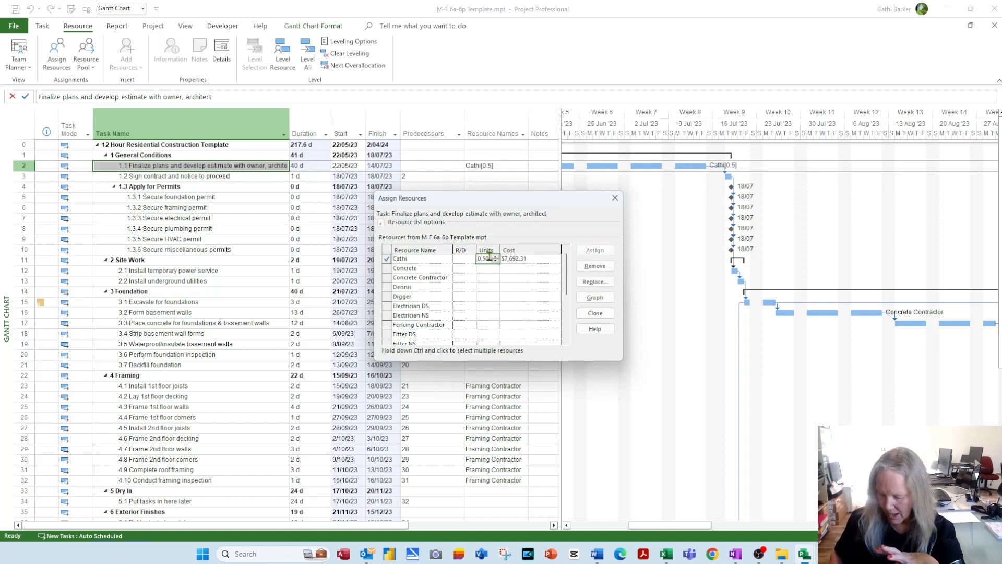
{"action": "left_click", "coordinate": [492, 257]}
{"action": "key", "text": "Return"}
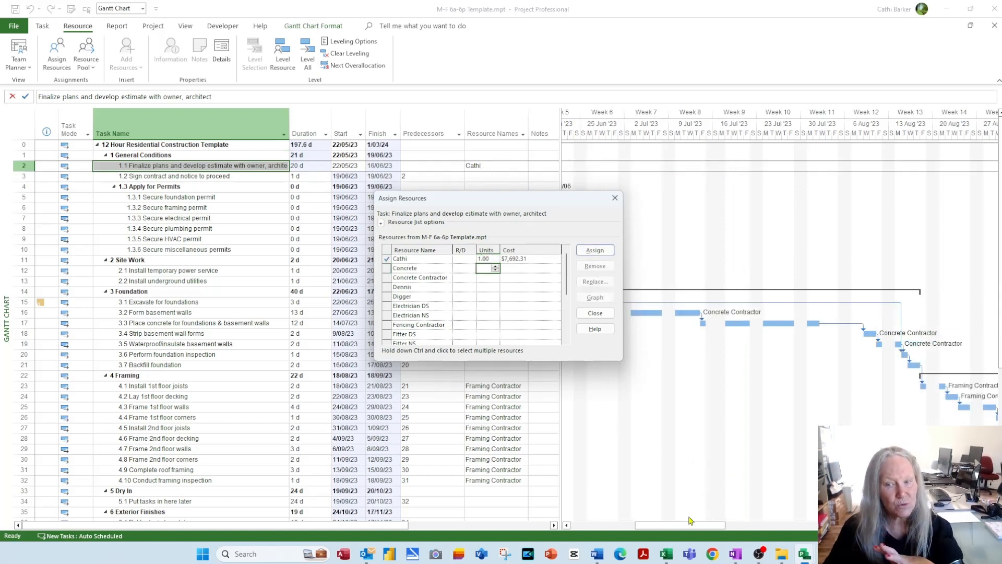
{"action": "left_click_drag", "start_coordinate": [690, 520], "coordinate": [633, 520]}
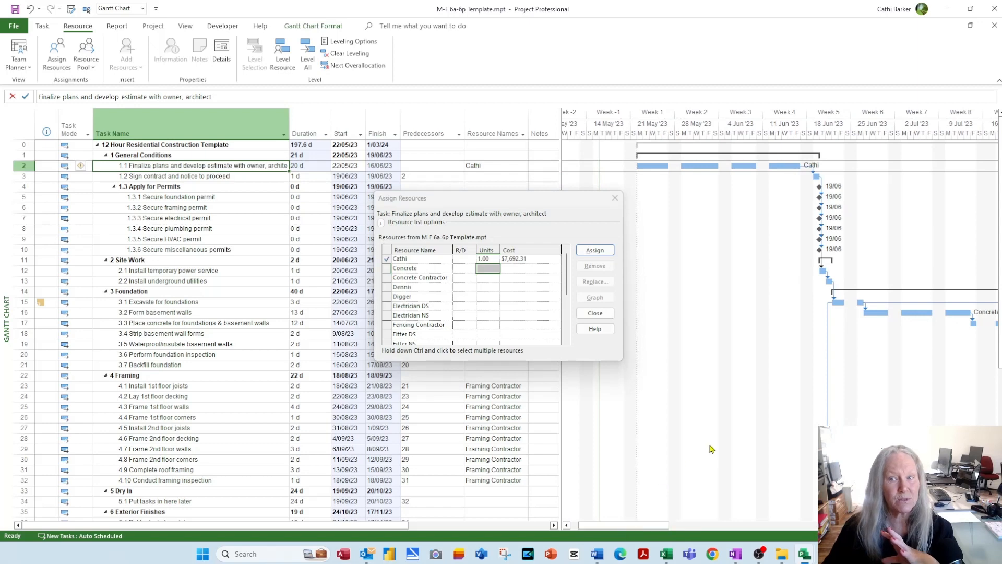
Step: Remove the assigned person from task 1.1 and reassign the same resource at 0.5 units
{"action": "left_click", "coordinate": [488, 258]}
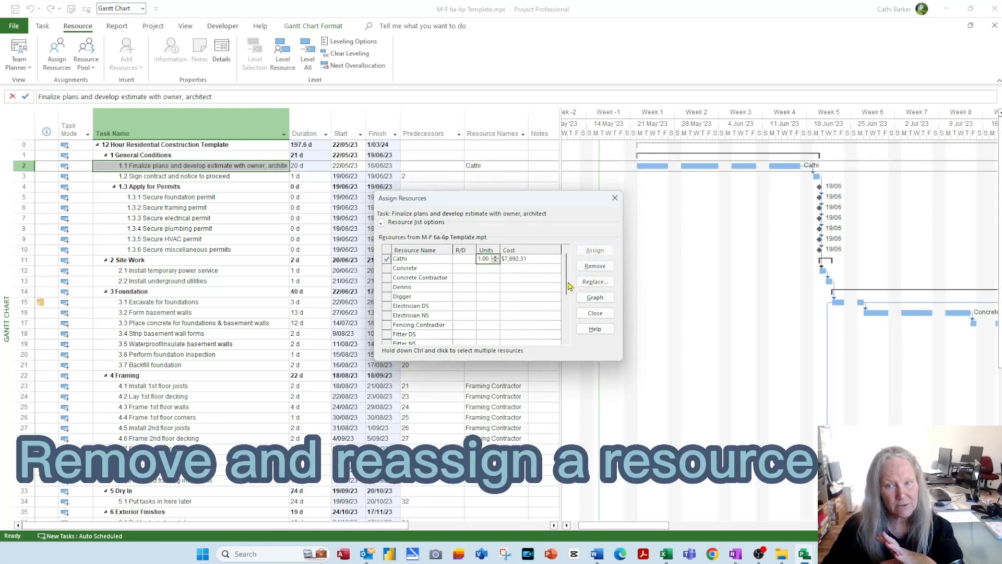
{"action": "left_click", "coordinate": [596, 265]}
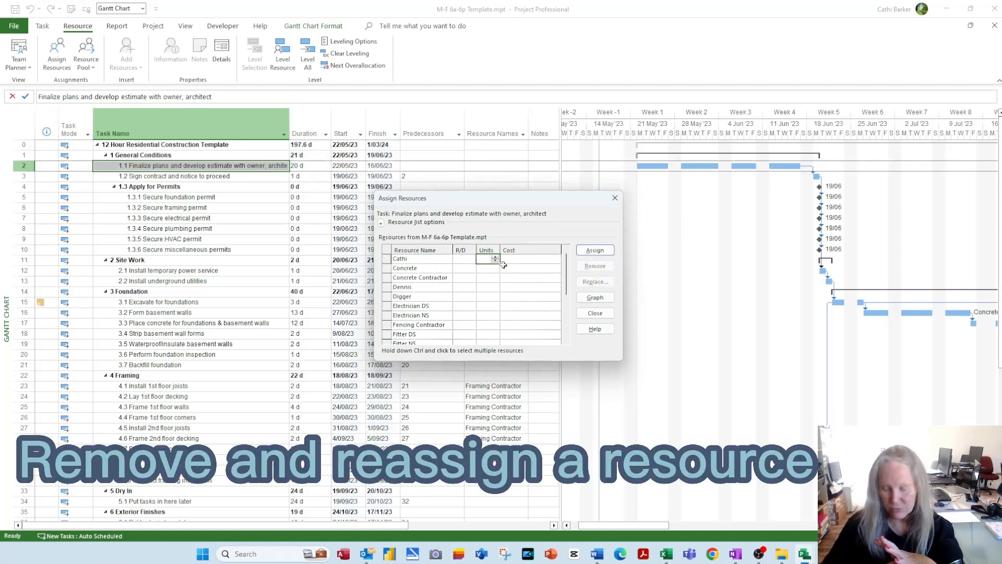
{"action": "type", "text": ".5"}
{"action": "key", "text": "Return"}
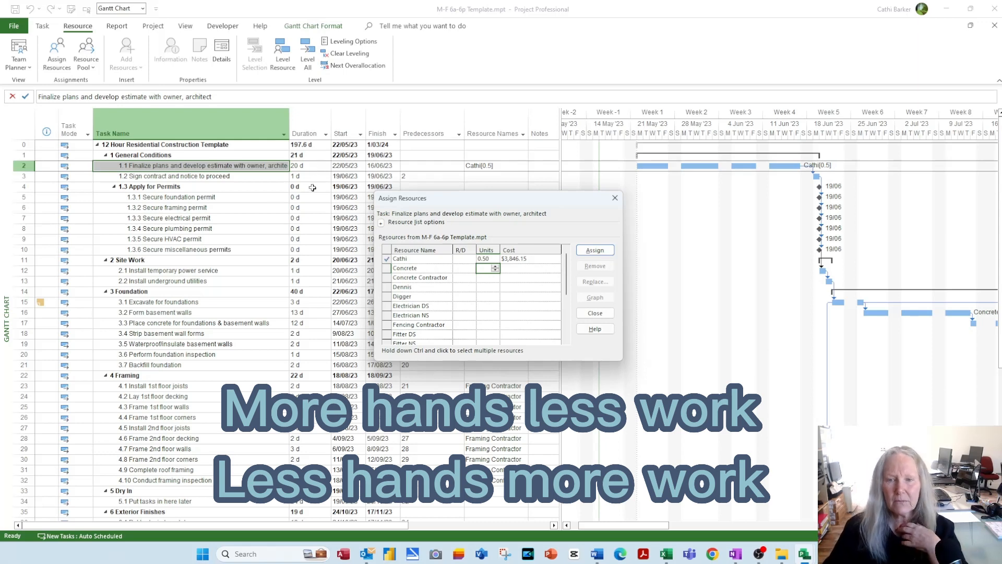
Step: Remove the assigned person from task 1.1 and reassign the same resource for 10h of work
{"action": "left_click", "coordinate": [490, 259]}
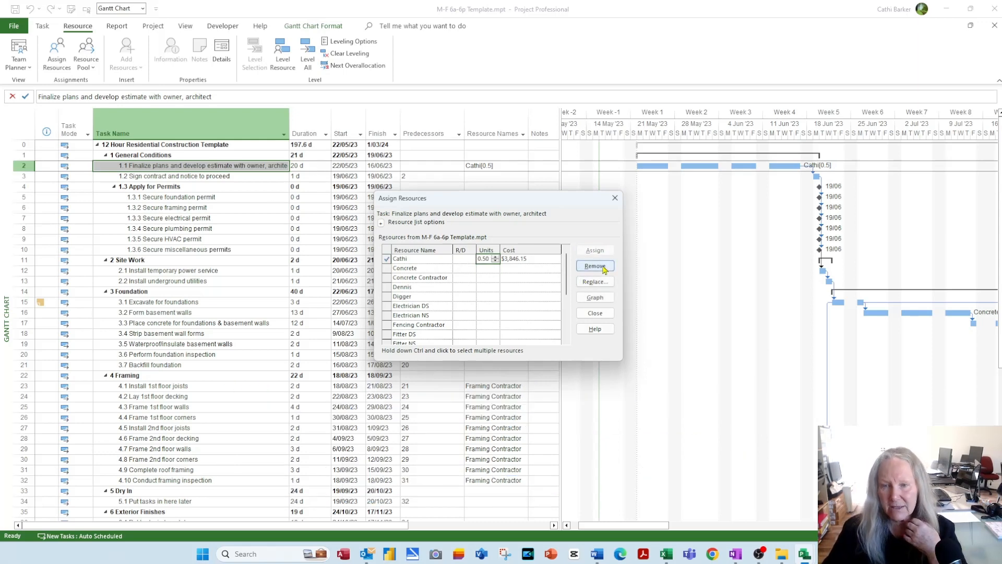
{"action": "left_click", "coordinate": [596, 267]}
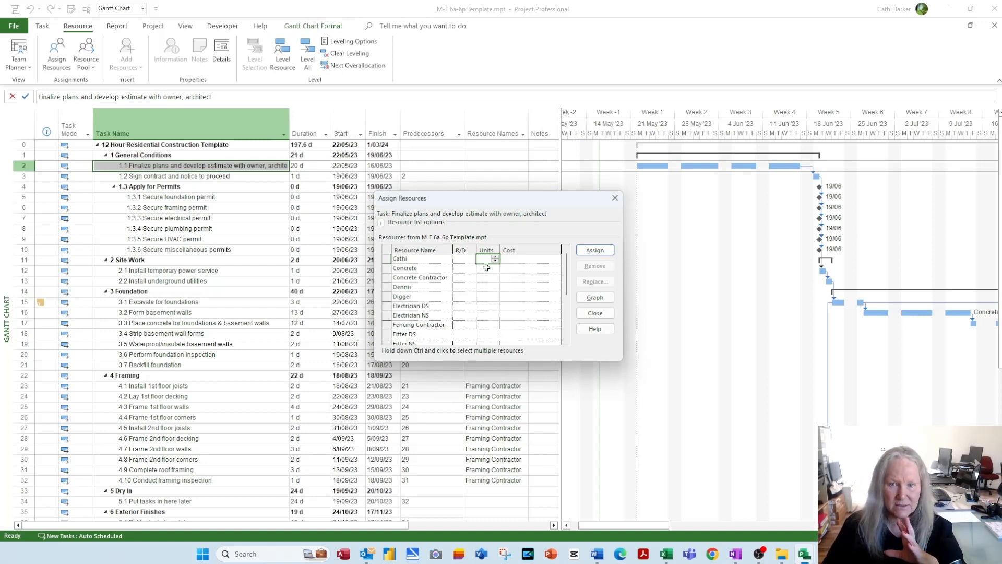
{"action": "type", "text": "0"}
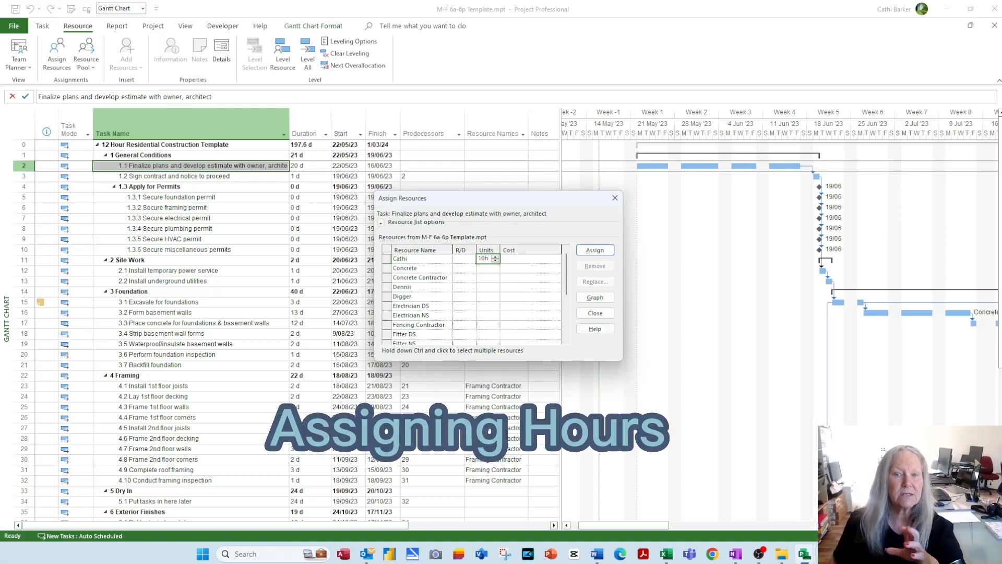
{"action": "type", "text": "h"}
{"action": "key", "text": "Return"}
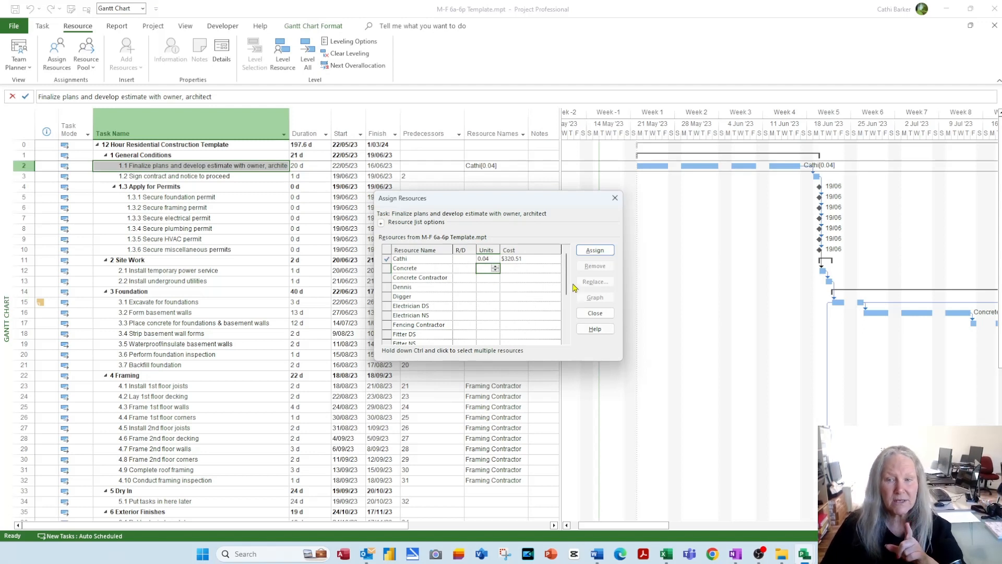
Step: Assign the Travel resource to task 1.1 with a cost of 200
{"action": "left_click_drag", "start_coordinate": [569, 285], "coordinate": [573, 332]}
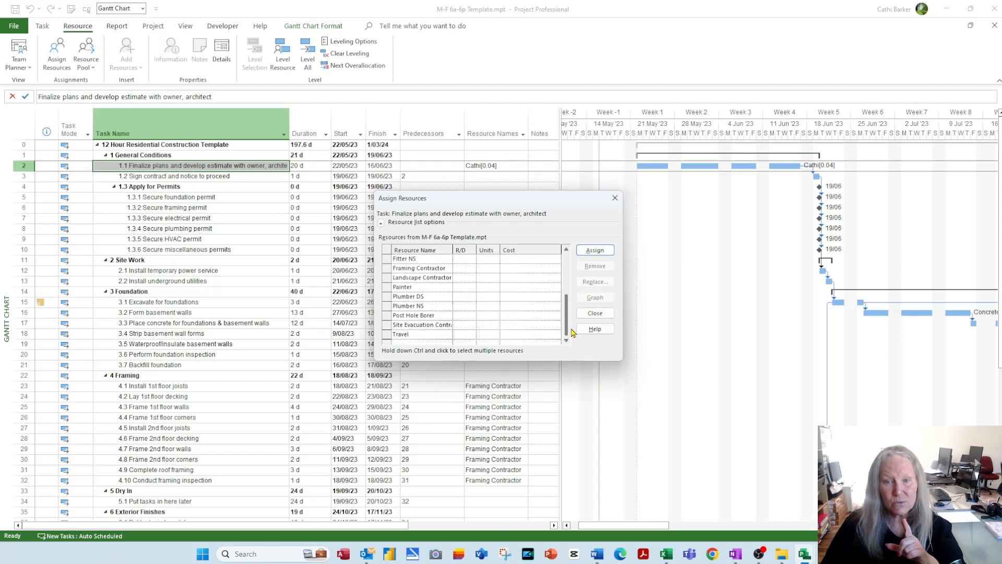
{"action": "left_click", "coordinate": [488, 333]}
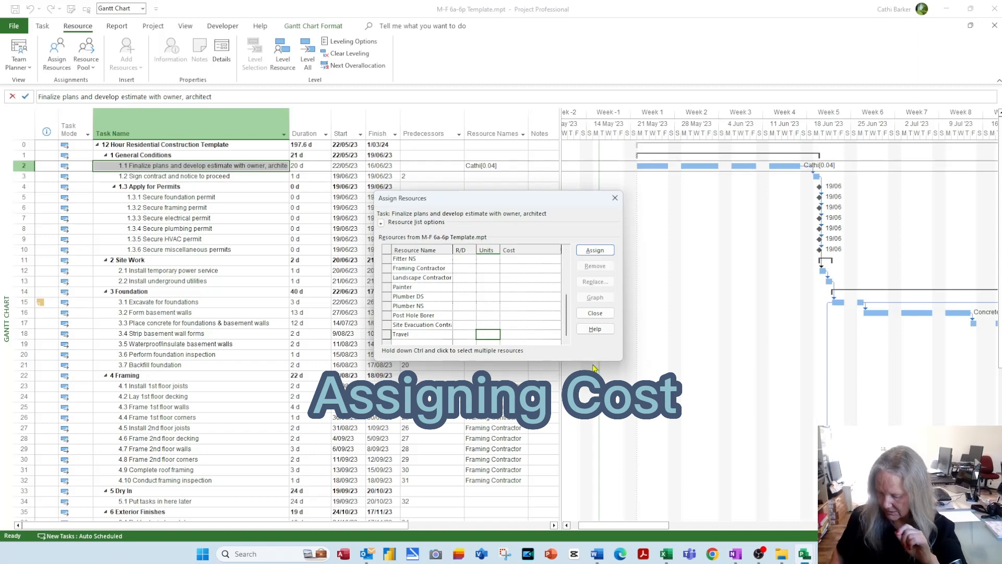
{"action": "left_click", "coordinate": [542, 334]}
{"action": "type", "text": "200"}
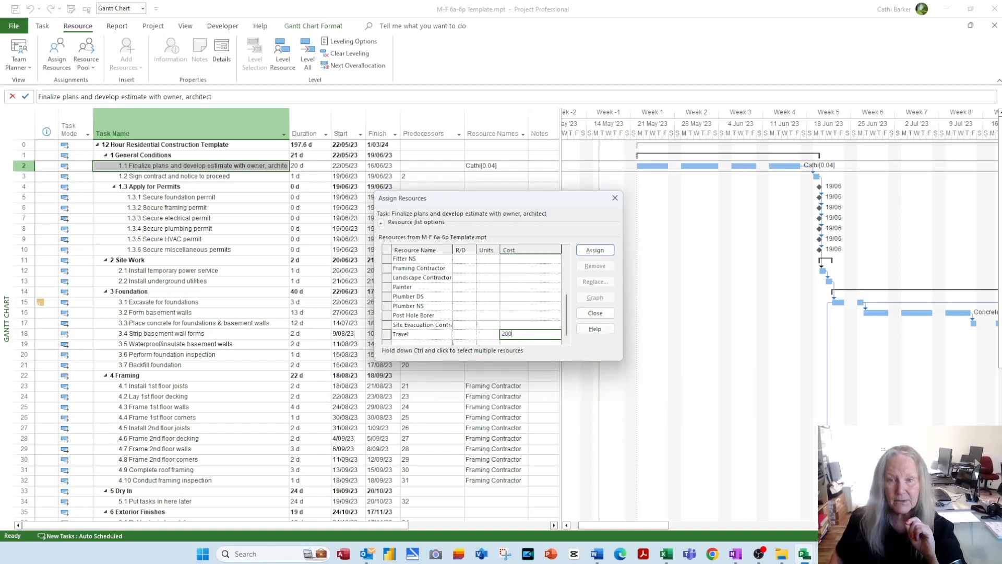
{"action": "key", "text": "Return"}
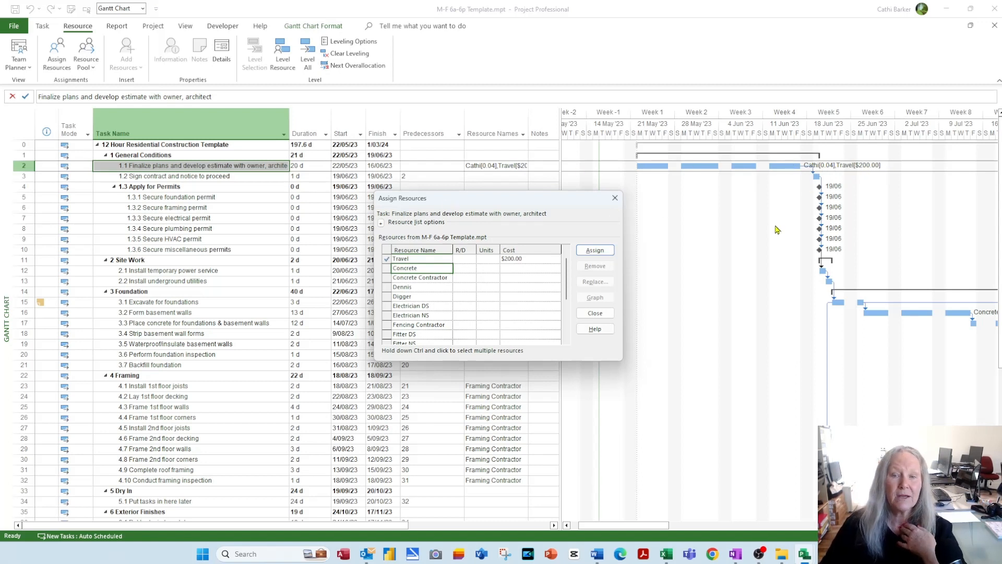
{"action": "scroll", "coordinate": [551, 264], "scroll_direction": "up", "scroll_amount": 1}
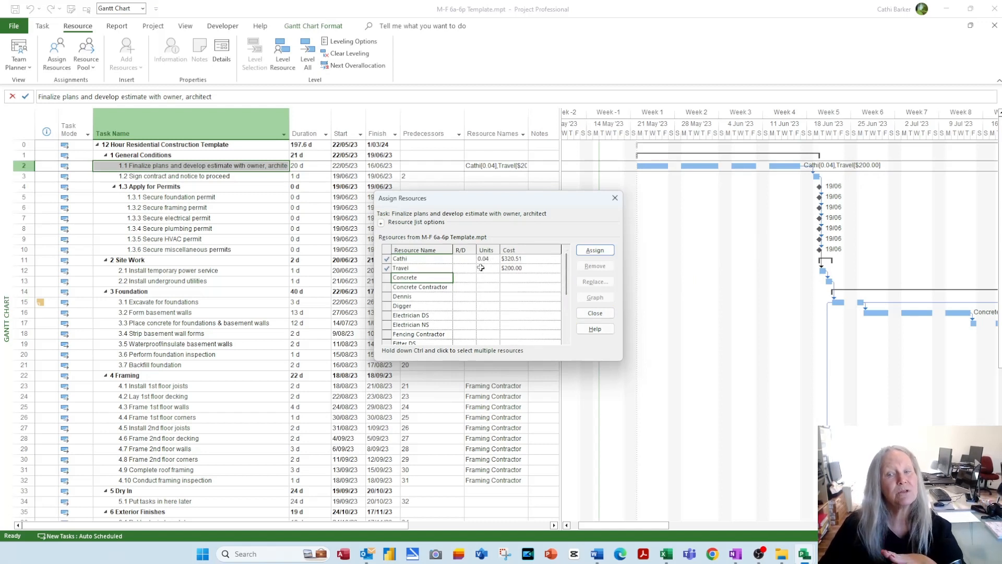
{"action": "left_click", "coordinate": [515, 277]}
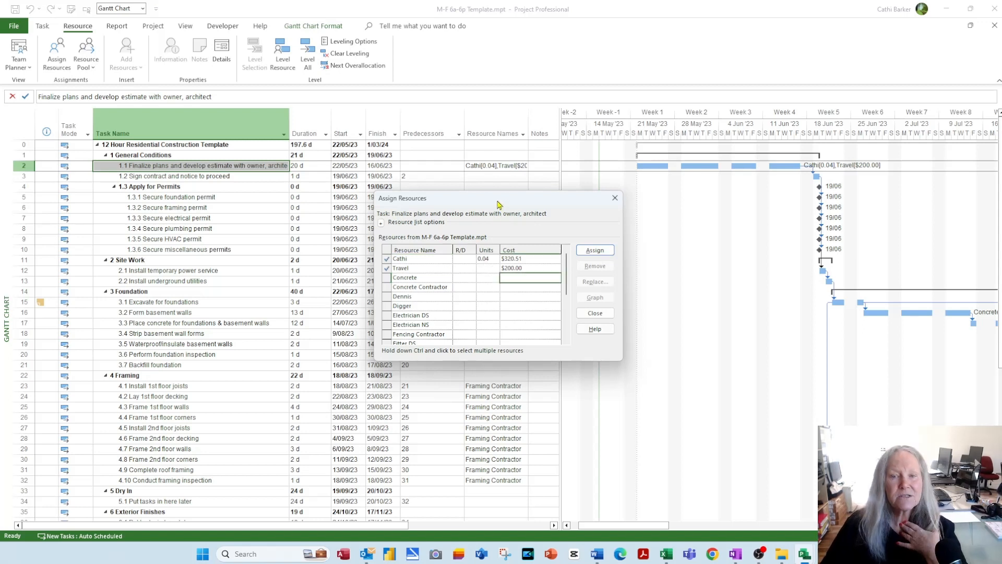
Step: Add a new resource named Owner to the assignment list for task 9.3 Perform final walk-through inspection, with the task's bar in view
{"action": "left_click", "coordinate": [184, 176]}
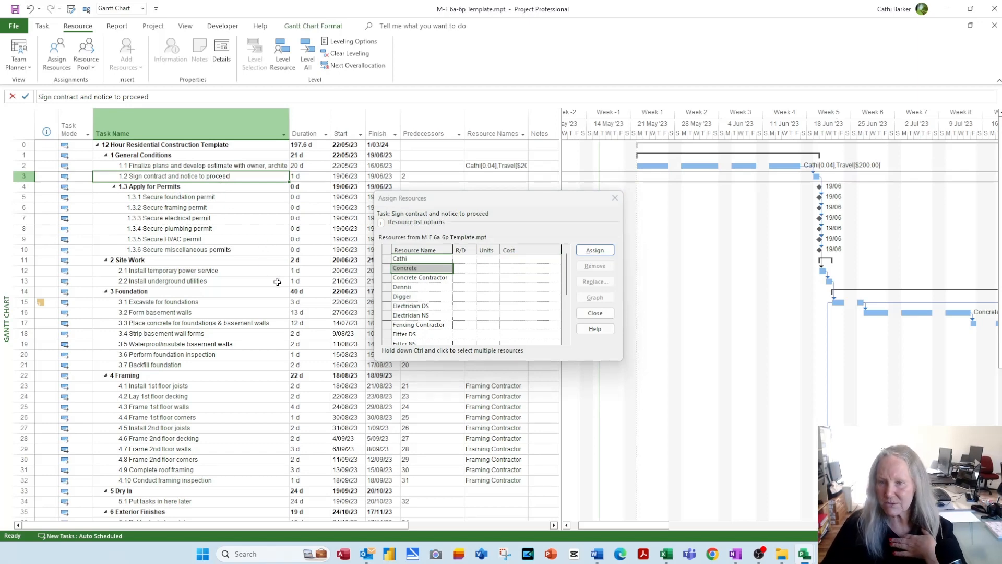
{"action": "scroll", "coordinate": [203, 323], "scroll_direction": "down", "scroll_amount": 10}
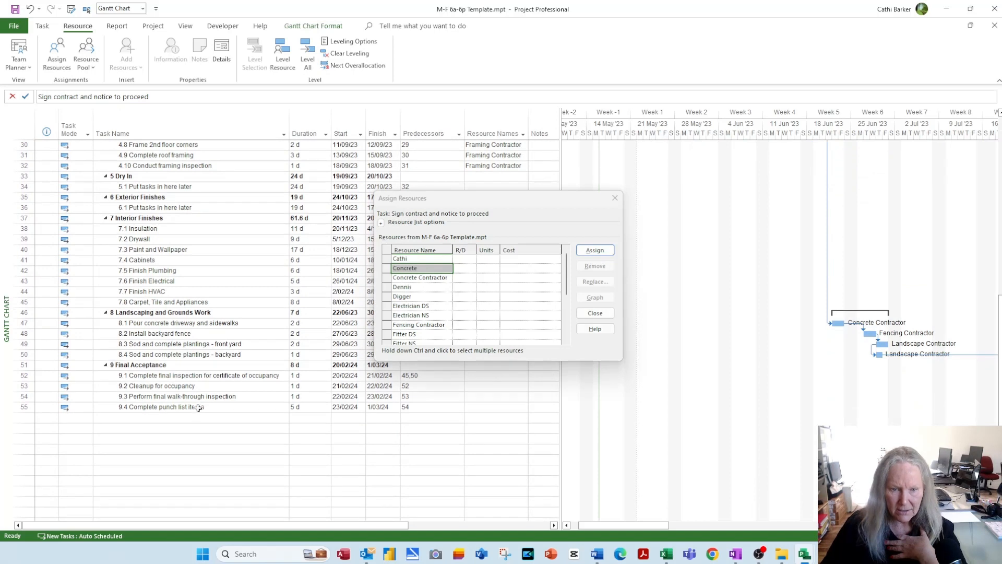
{"action": "left_click", "coordinate": [199, 407]}
{"action": "key", "text": "Up"}
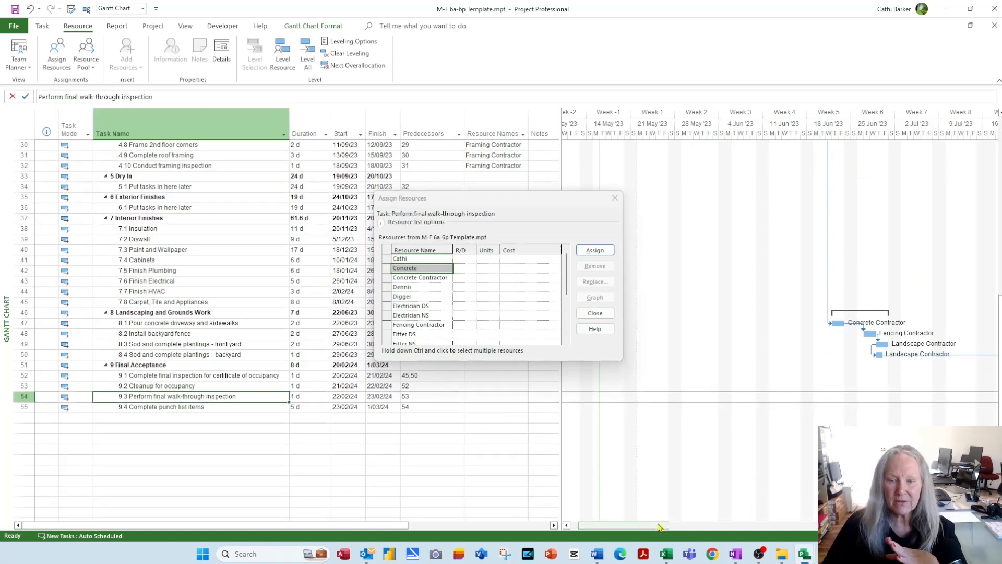
{"action": "scroll", "coordinate": [658, 528], "scroll_direction": "right", "scroll_amount": 3}
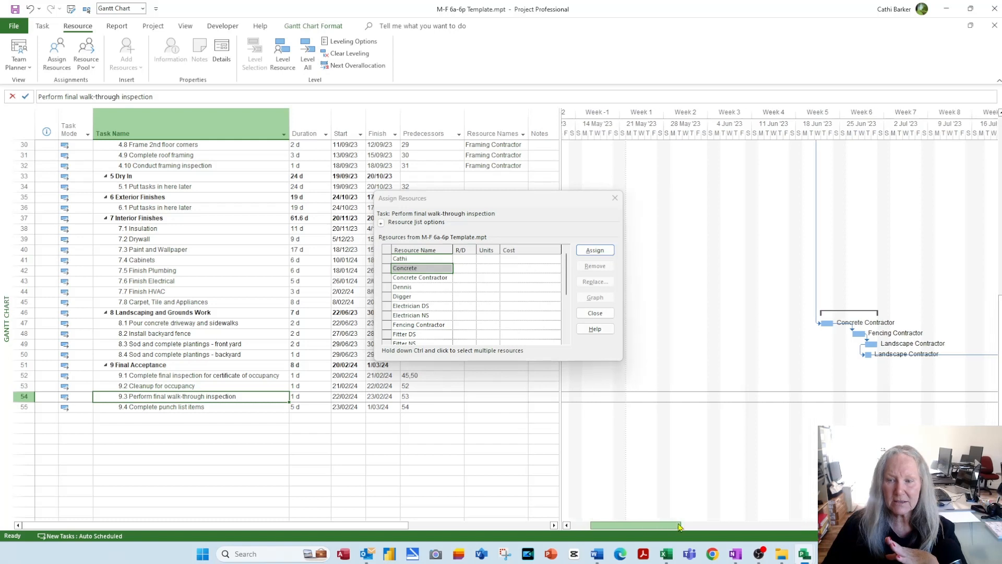
{"action": "left_click", "coordinate": [87, 10]}
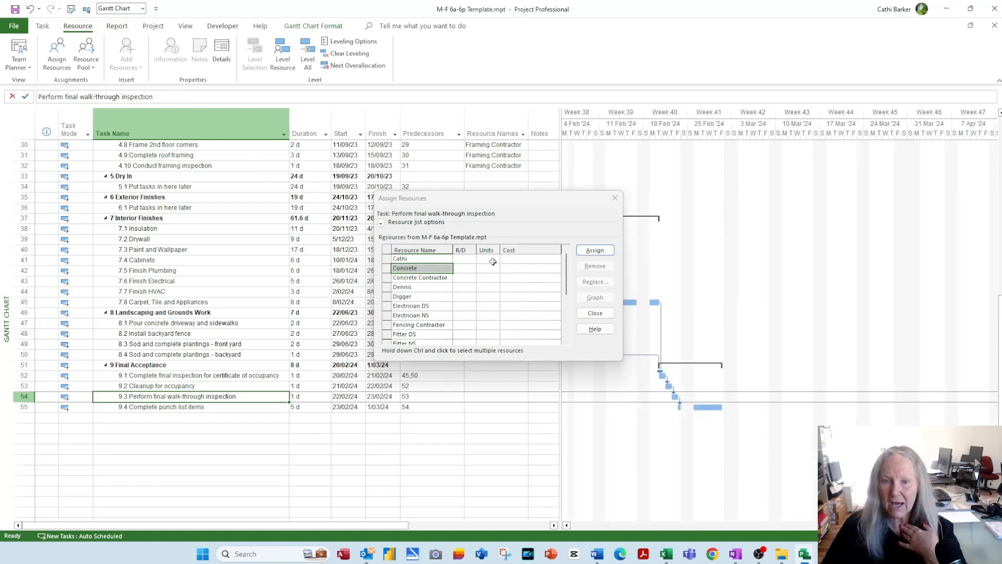
{"action": "left_click_drag", "start_coordinate": [567, 283], "coordinate": [568, 335]}
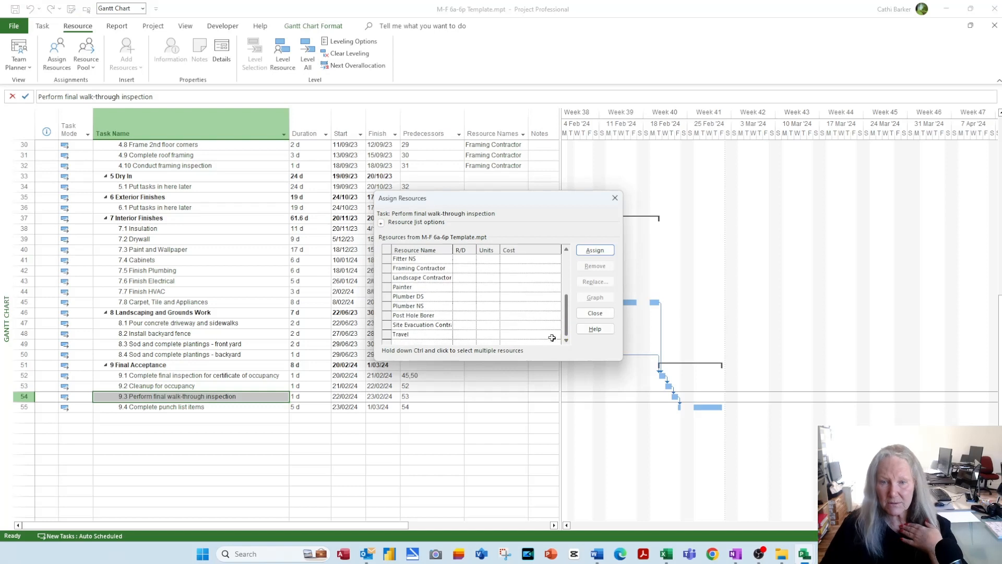
{"action": "left_click", "coordinate": [423, 340]}
{"action": "type", "text": "O"}
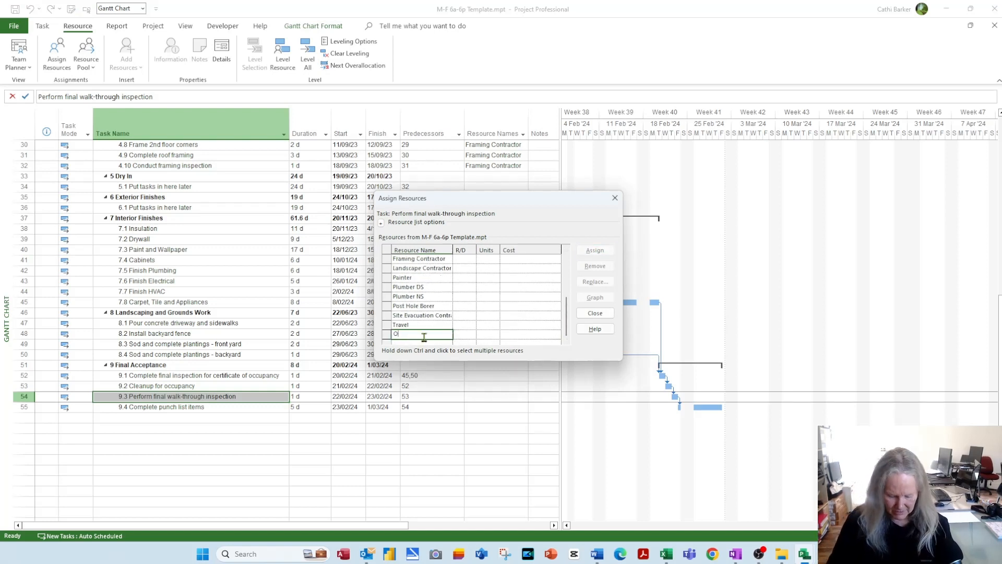
{"action": "type", "text": "wner"}
{"action": "key", "text": "Return"}
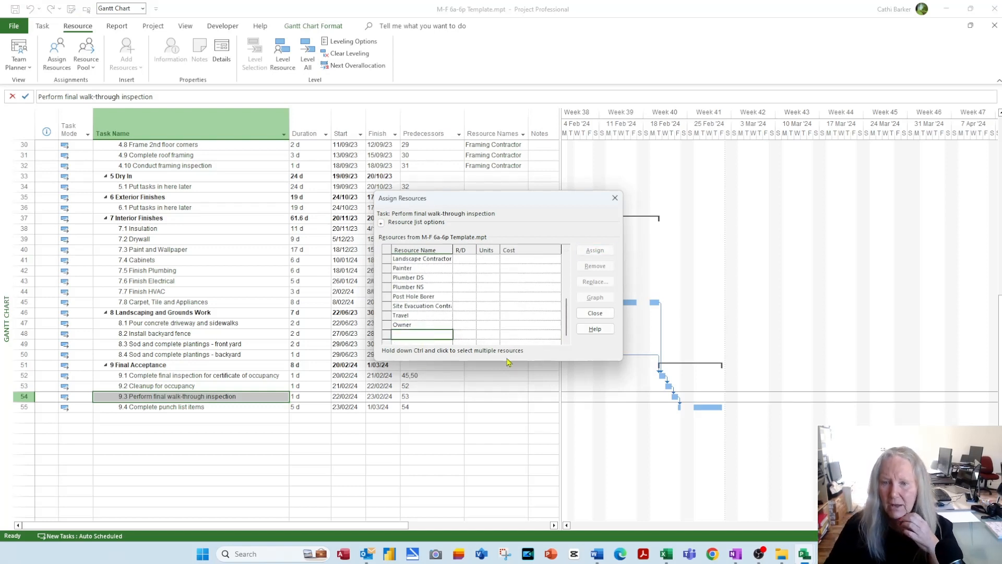
Step: Assign Owner to task 9.3 for 4h, plus the two individually named people in the resource list at 1 unit each
{"action": "left_click", "coordinate": [491, 324]}
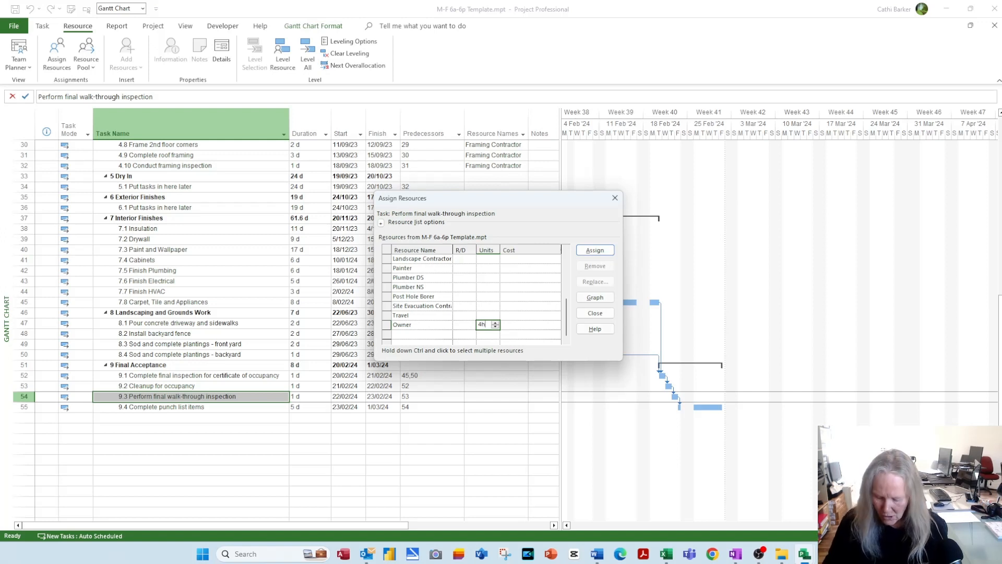
{"action": "key", "text": "Return"}
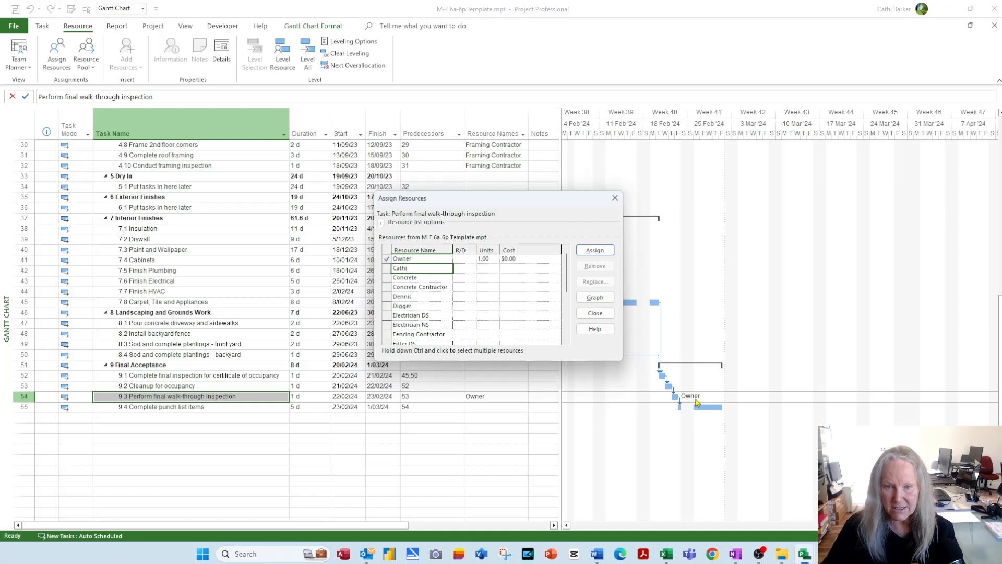
{"action": "left_click", "coordinate": [487, 268]}
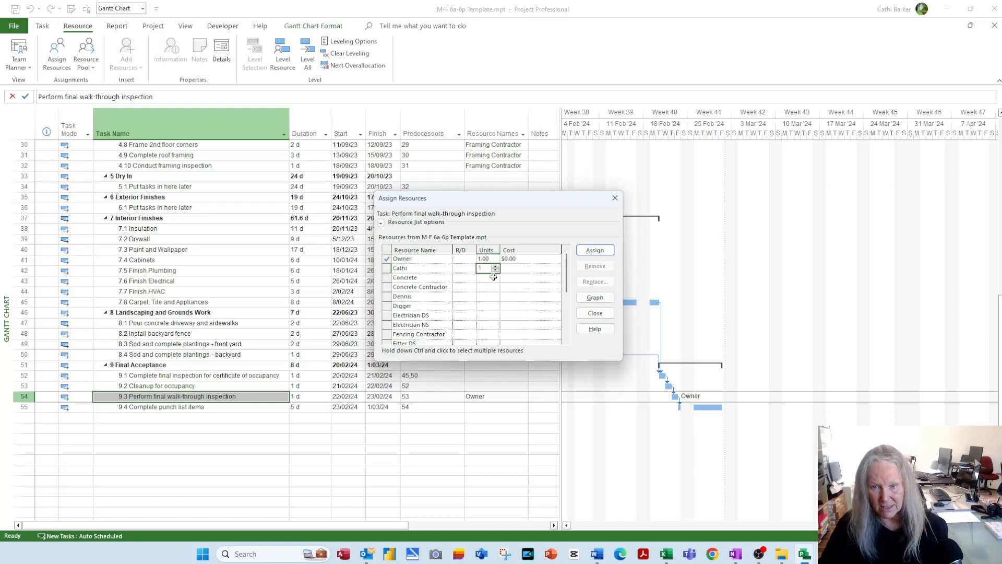
{"action": "key", "text": "Return"}
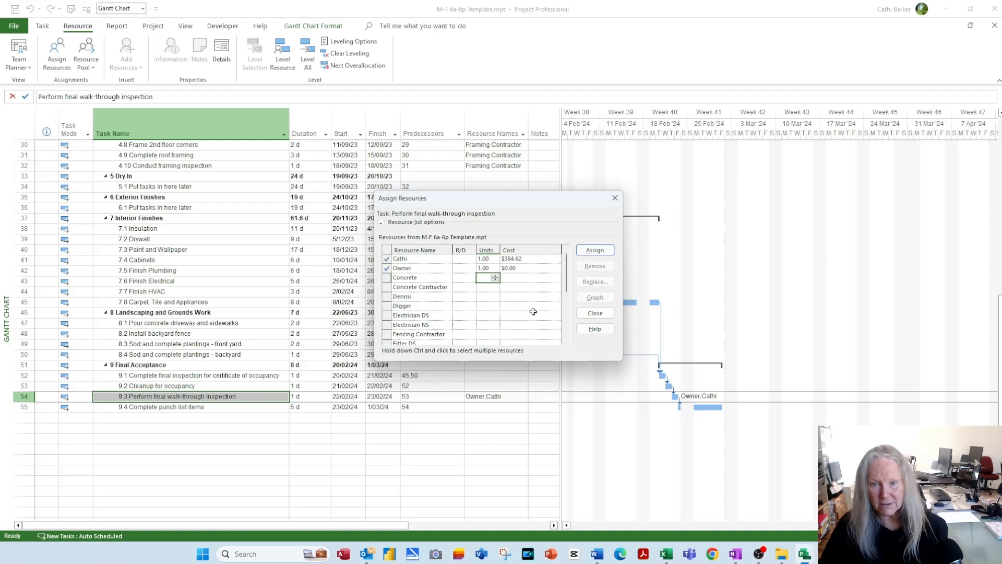
{"action": "left_click", "coordinate": [487, 296]}
{"action": "type", "text": "1"}
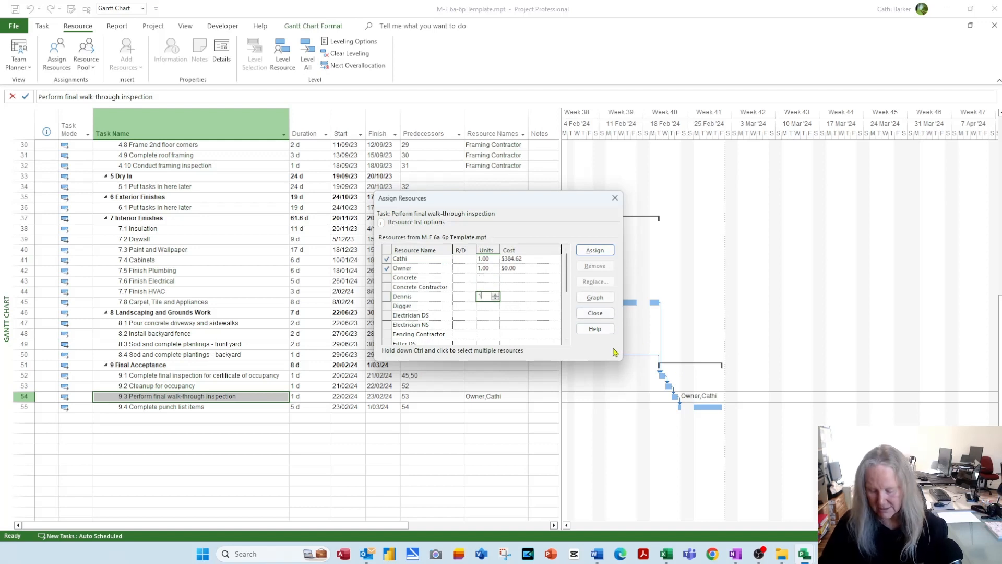
{"action": "key", "text": "Return"}
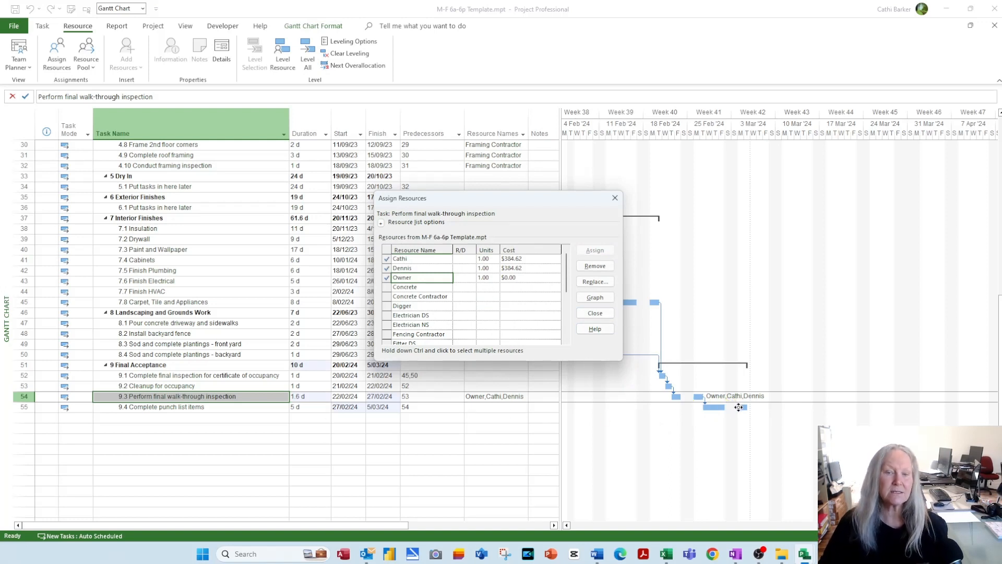
{"action": "mouse_move", "coordinate": [739, 407]}
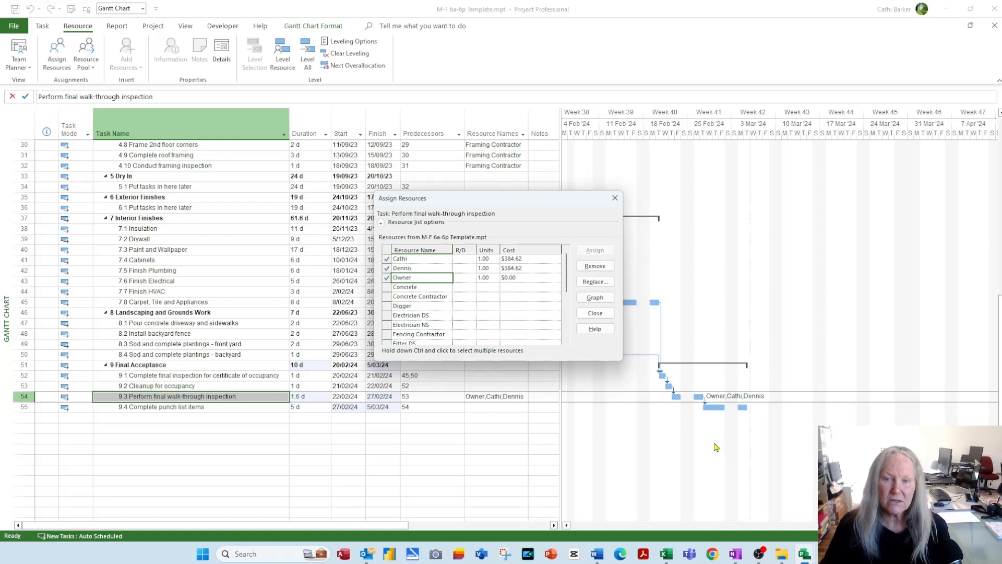
Step: Assign the first person in the resource list to task 9.4 Complete punch list items at 2 units
{"action": "left_click", "coordinate": [204, 407]}
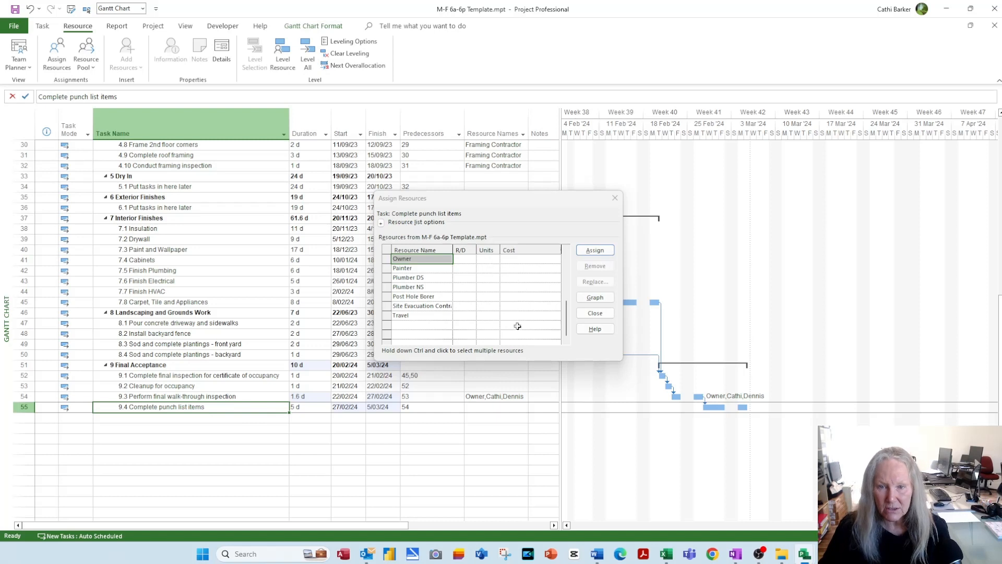
{"action": "left_click_drag", "start_coordinate": [567, 325], "coordinate": [566, 251]}
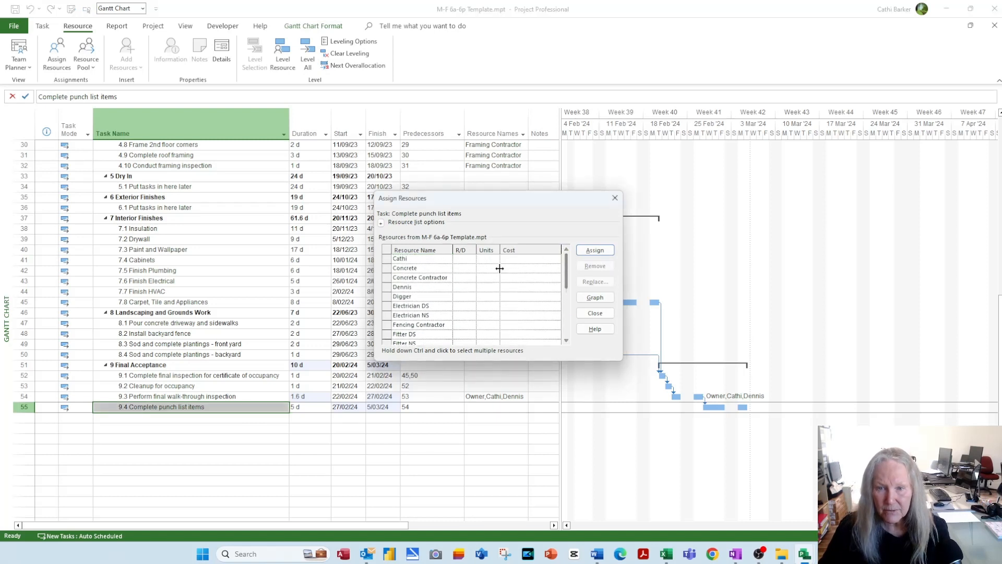
{"action": "left_click", "coordinate": [484, 257]}
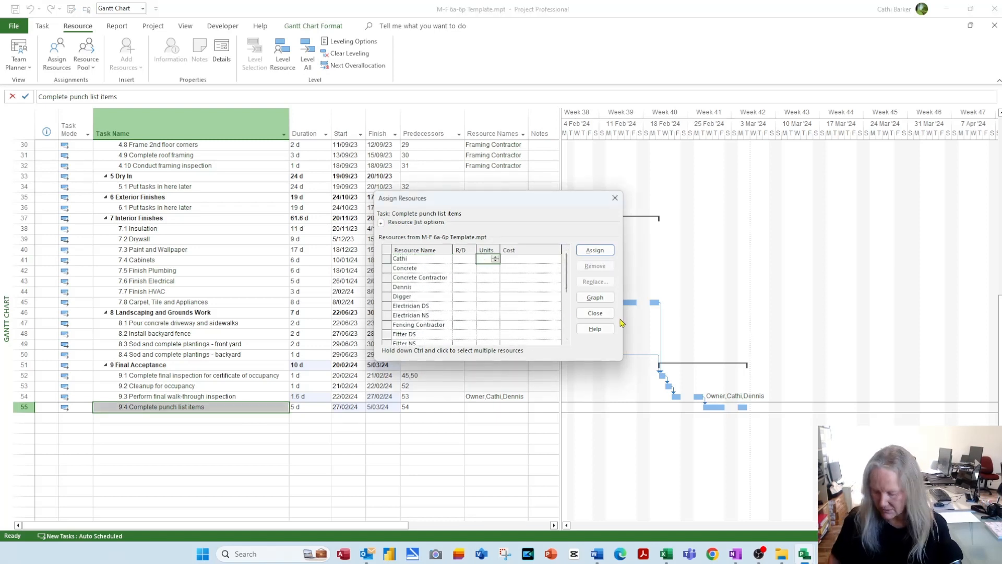
{"action": "key", "text": "Return"}
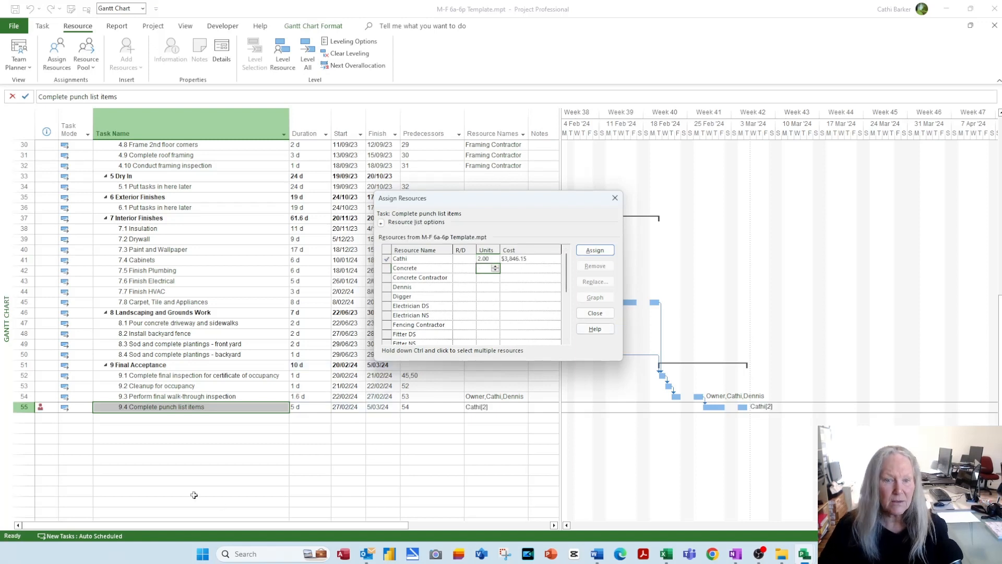
Step: Examine task 9.4's overallocation indicator and the assigned person's available units in the resource information
{"action": "mouse_move", "coordinate": [41, 406]}
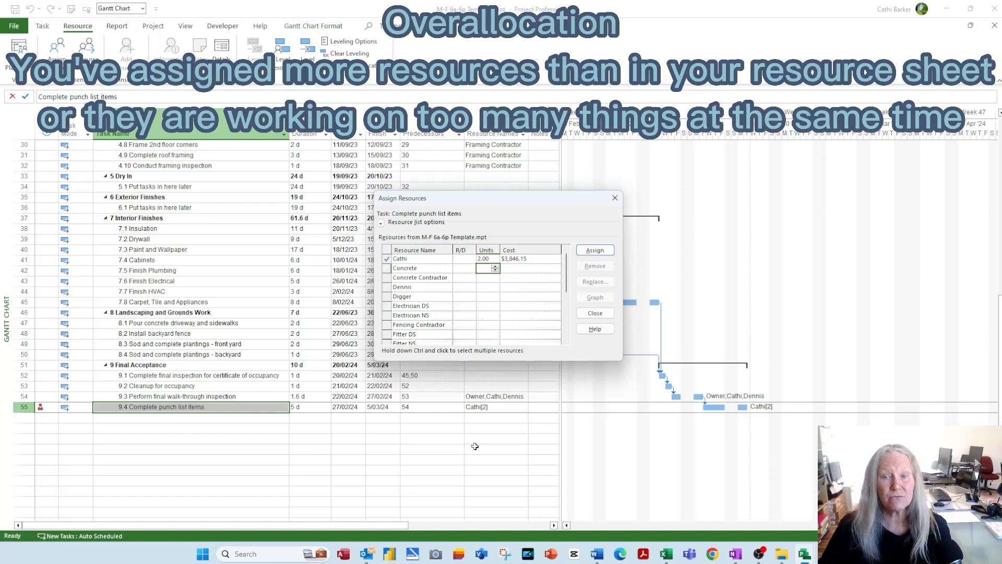
{"action": "left_click", "coordinate": [423, 259]}
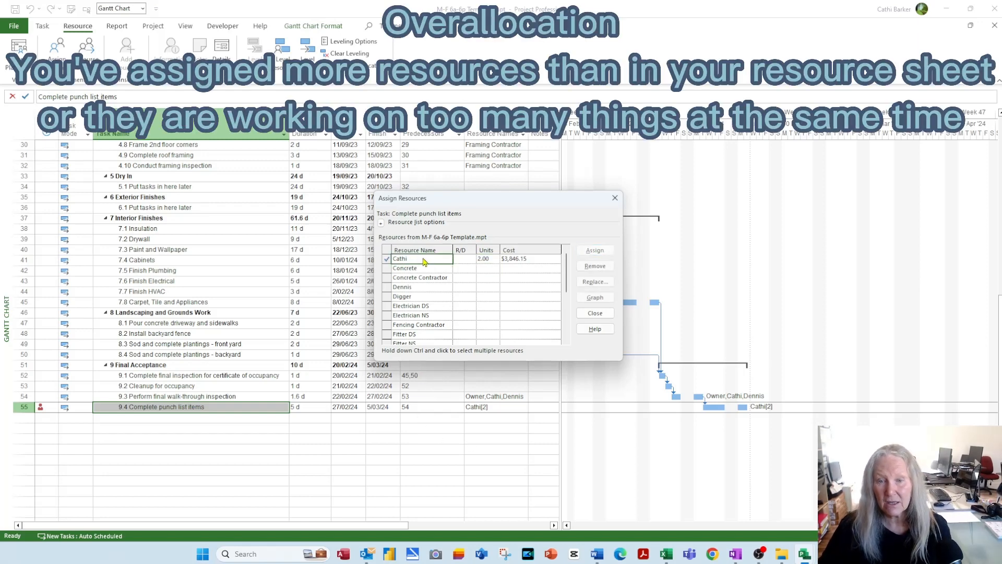
{"action": "double_click", "coordinate": [424, 259]}
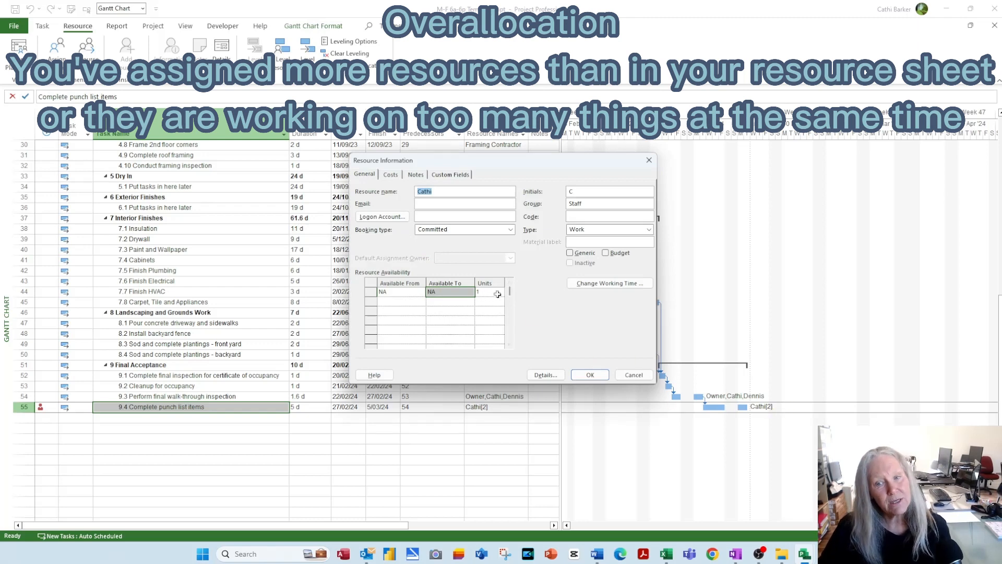
{"action": "left_click", "coordinate": [633, 376]}
Step: Change the assigned person's units on task 9.4 to 1
{"action": "left_click", "coordinate": [490, 259]}
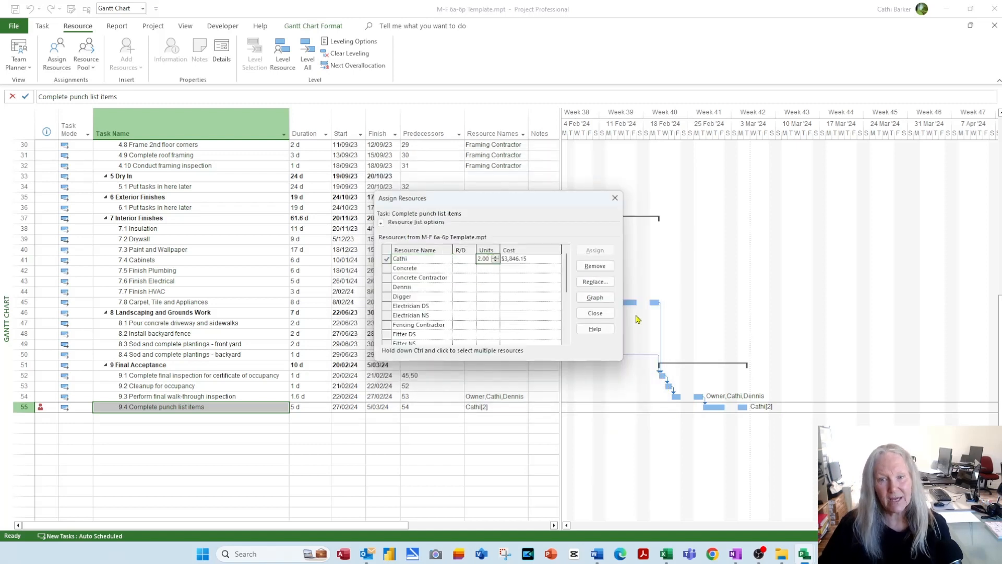
{"action": "type", "text": "1"}
{"action": "key", "text": "Return"}
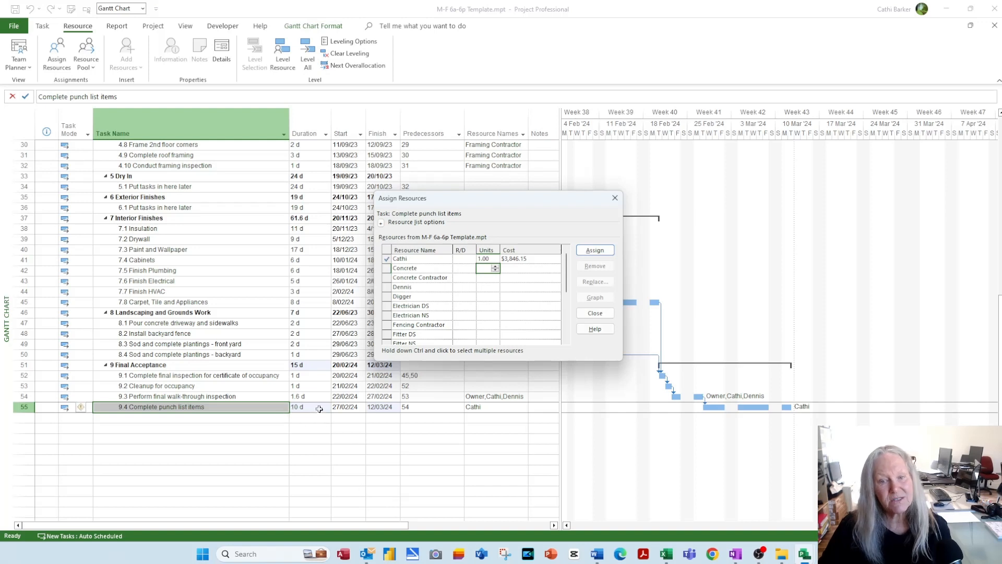
Step: Set the assigned person's units on task 9.4 Complete punch list items to 2
{"action": "left_click", "coordinate": [491, 258]}
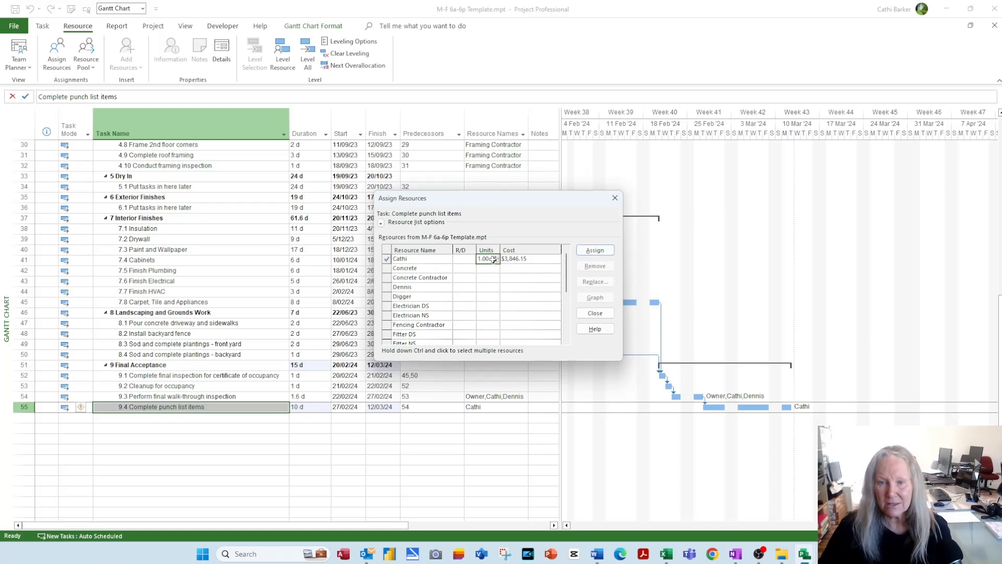
{"action": "type", "text": "2"}
{"action": "key", "text": "Return"}
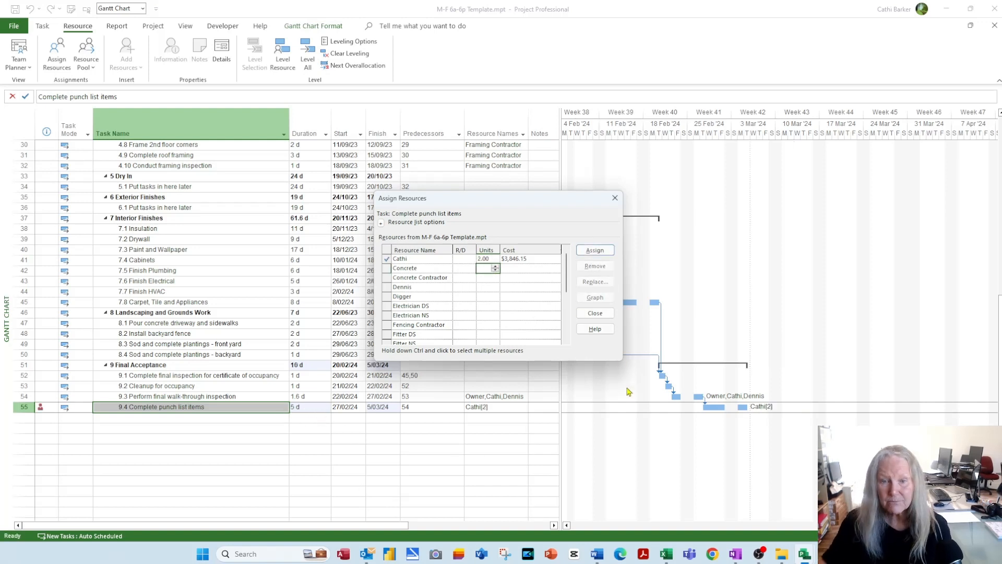
Step: Remove the assigned person from task 9.4 and reassign the same person at 1 unit
{"action": "left_click", "coordinate": [488, 258]}
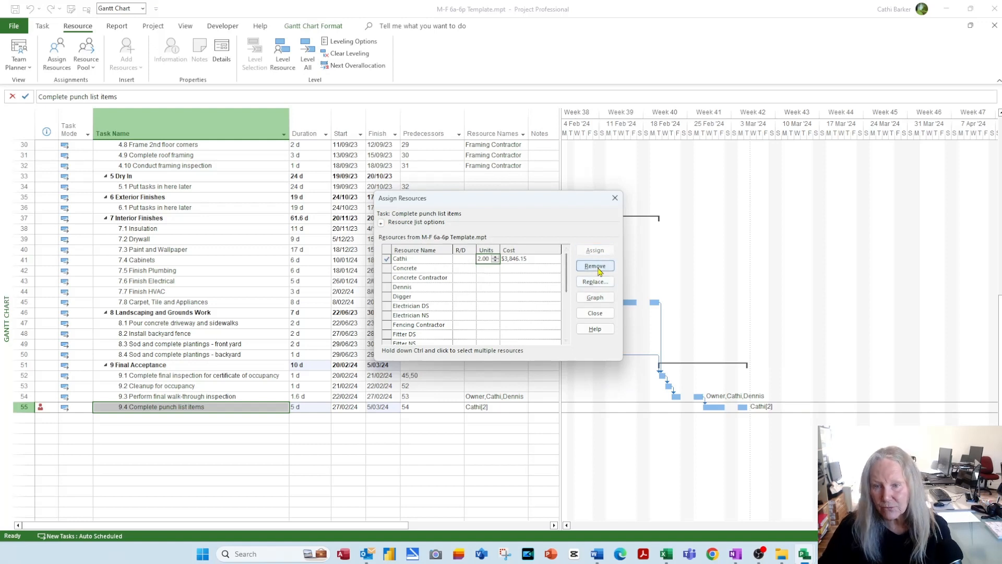
{"action": "left_click", "coordinate": [595, 266]}
{"action": "type", "text": "1"}
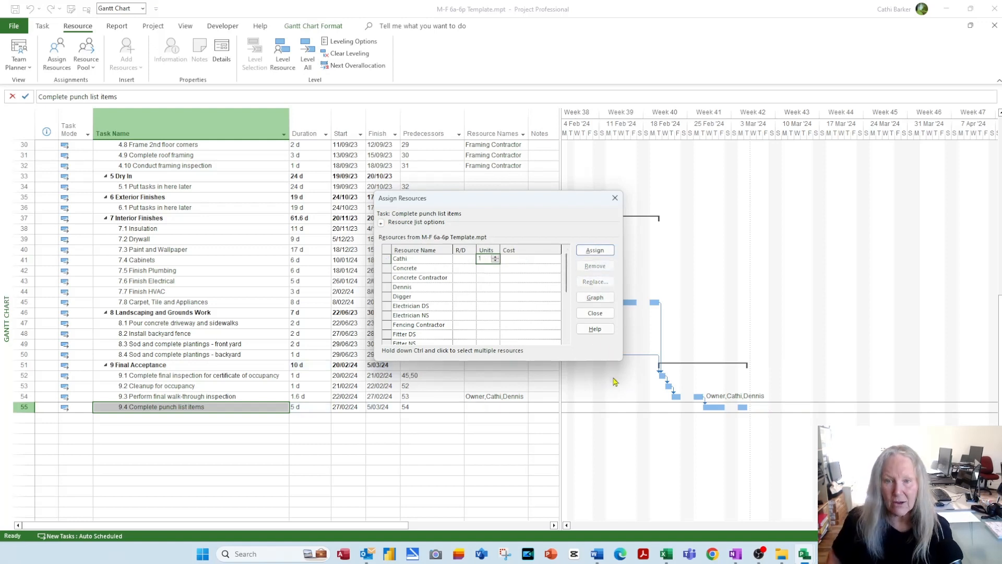
{"action": "key", "text": "Return"}
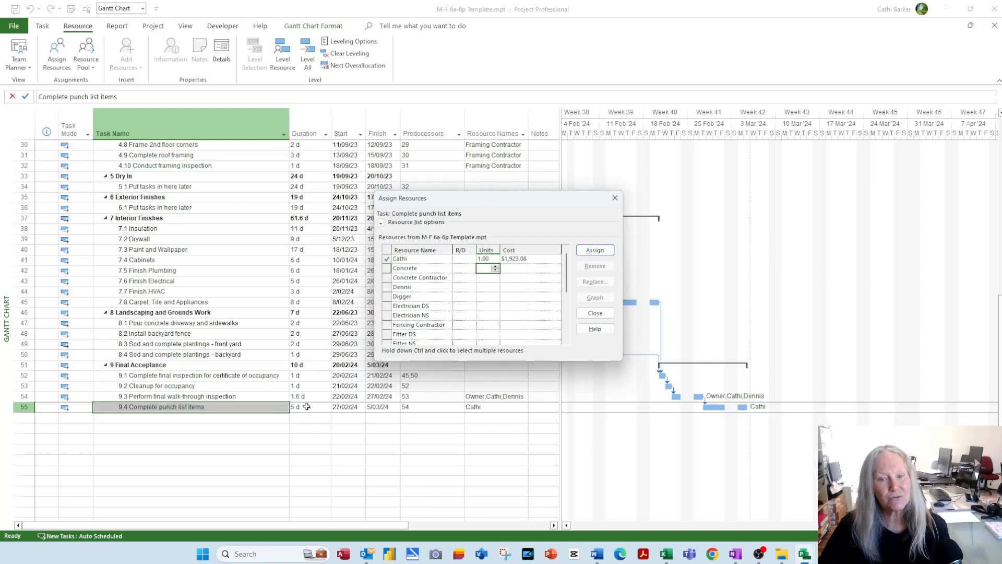
{"action": "left_click", "coordinate": [486, 260]}
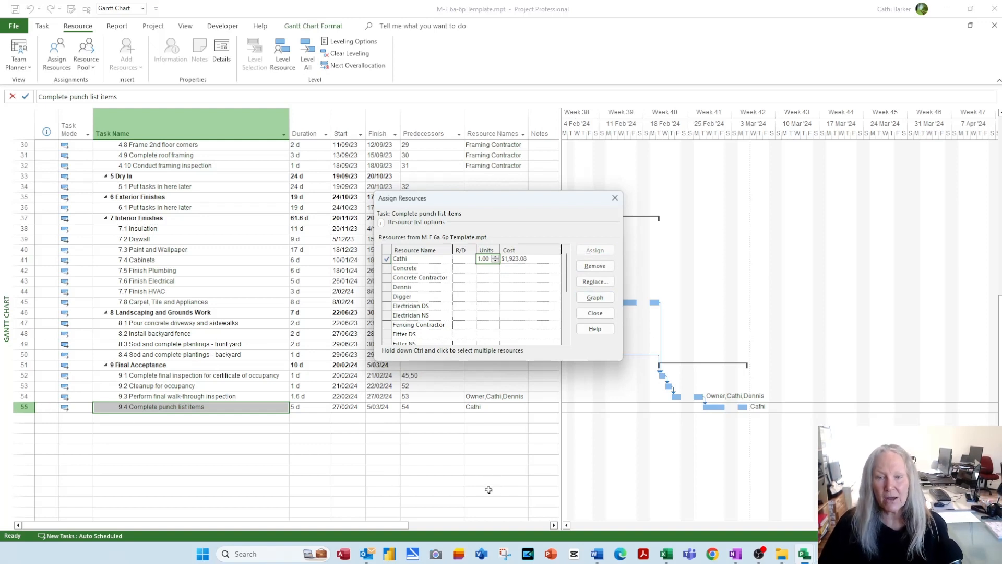
Step: Make task 9.4 start together with task 54 by setting its predecessor to 54SS
{"action": "left_click", "coordinate": [422, 407]}
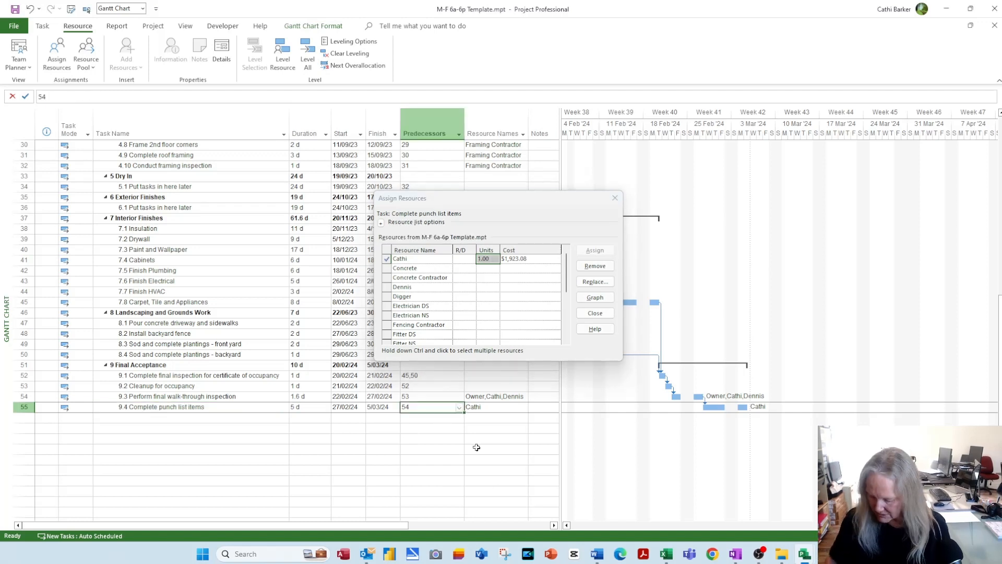
{"action": "key", "text": "F2"}
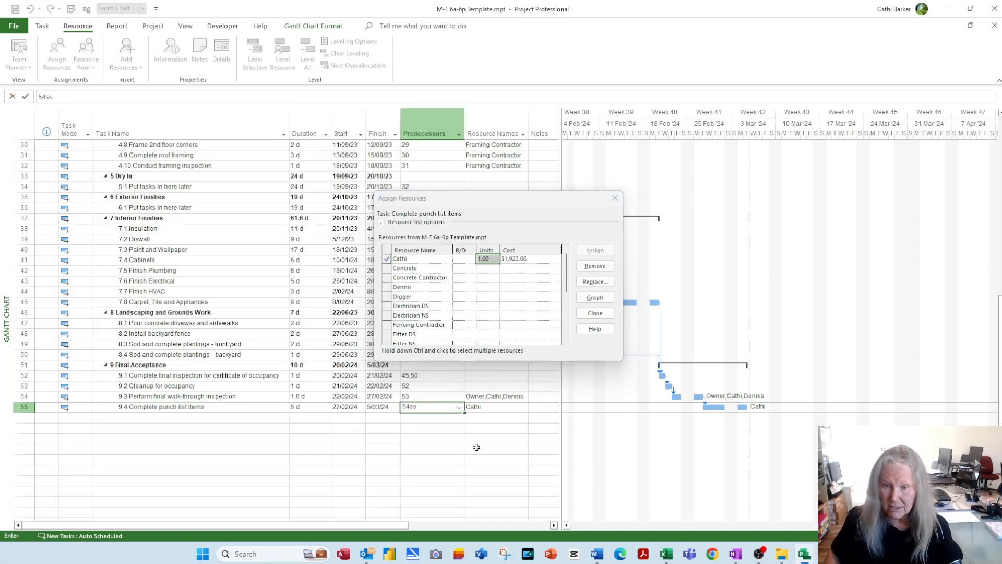
{"action": "key", "text": "Return"}
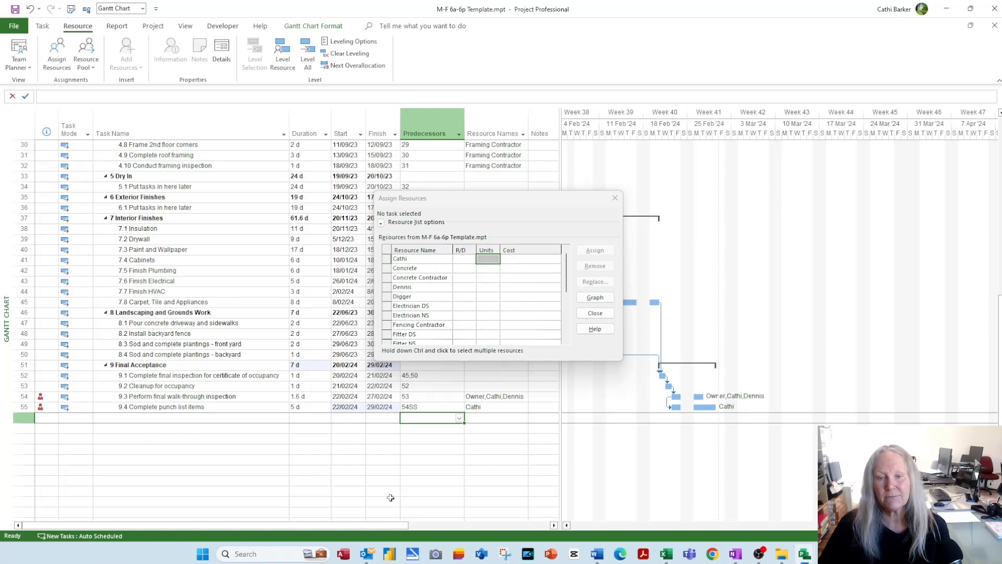
Step: Return task 9.4 to a finish-to-start link with predecessor 54 and close the Assign Resources dialog
{"action": "key", "text": "Up"}
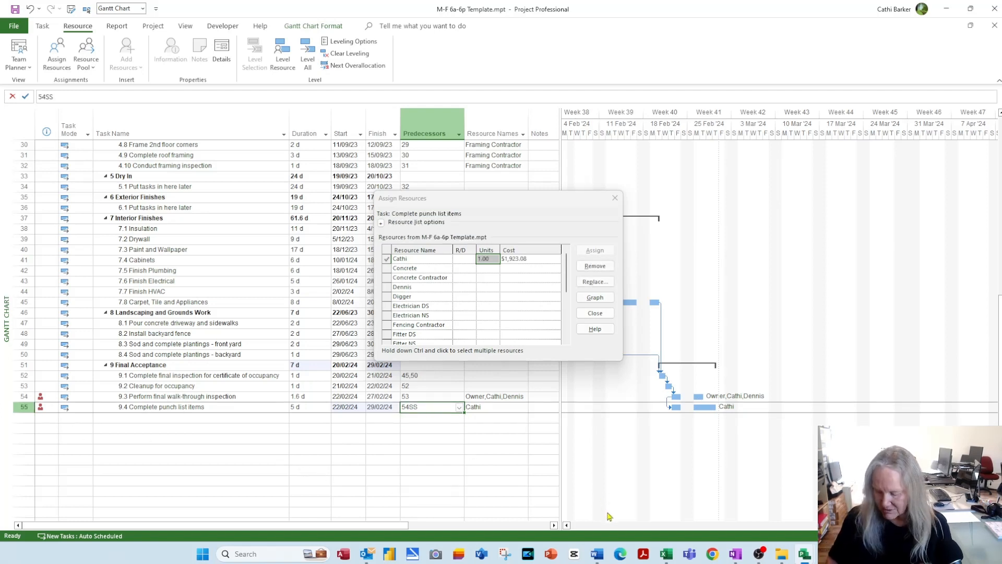
{"action": "type", "text": "54"}
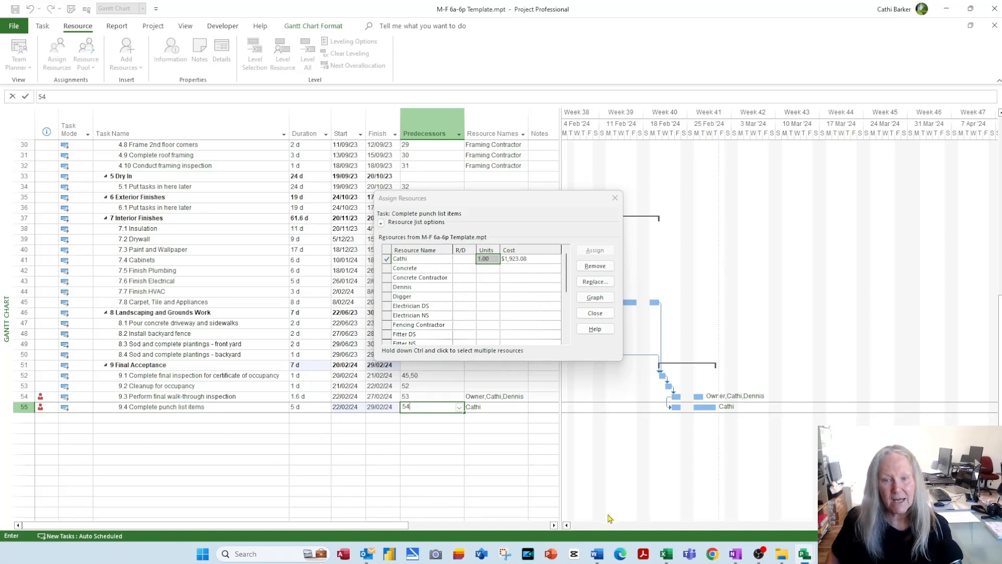
{"action": "key", "text": "Return"}
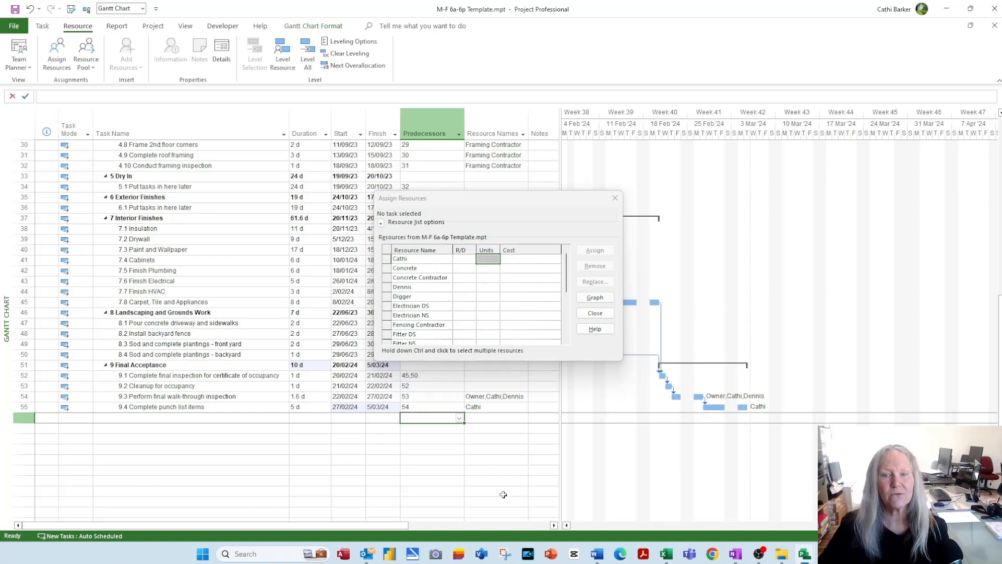
{"action": "left_click", "coordinate": [595, 313]}
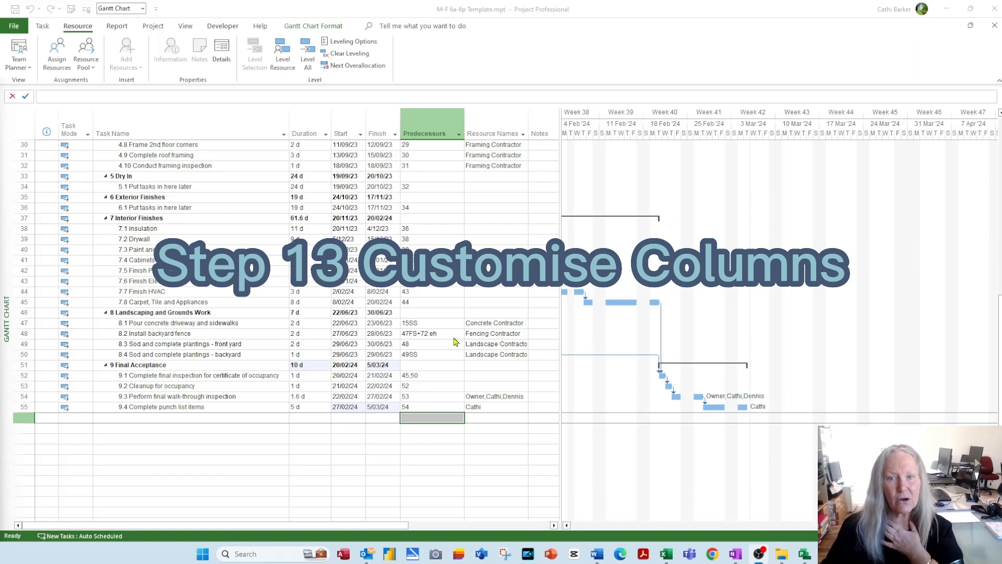
Step: Widen the task table to expose all its columns and hide the Task Mode column
{"action": "key", "text": "ctrl+Home"}
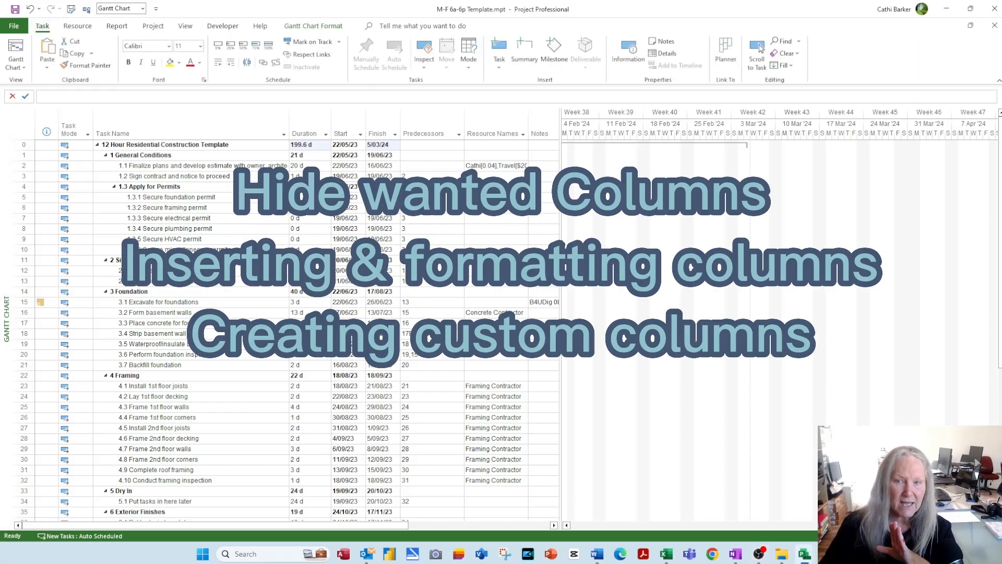
{"action": "left_click_drag", "start_coordinate": [562, 242], "coordinate": [693, 243]}
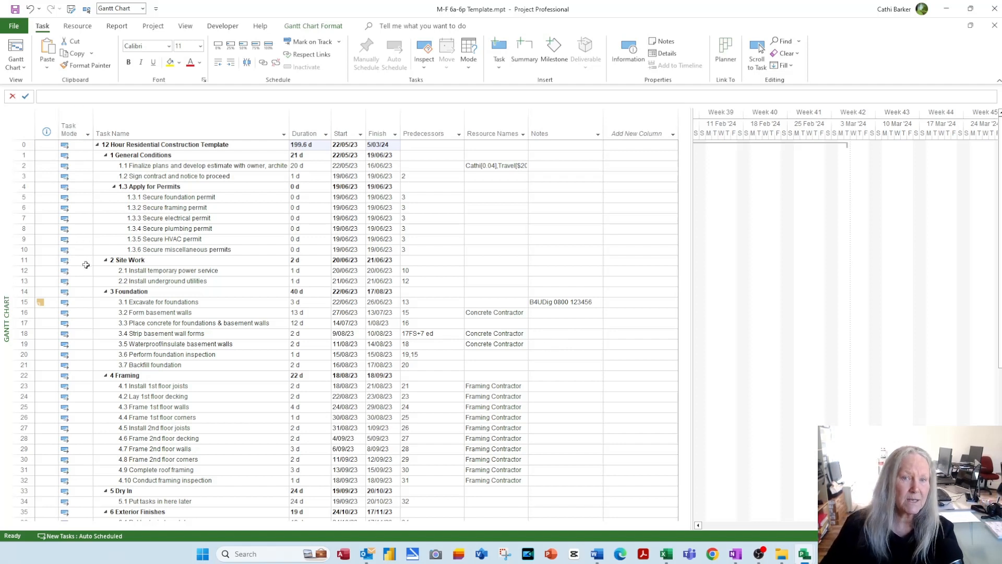
{"action": "right_click", "coordinate": [75, 132]}
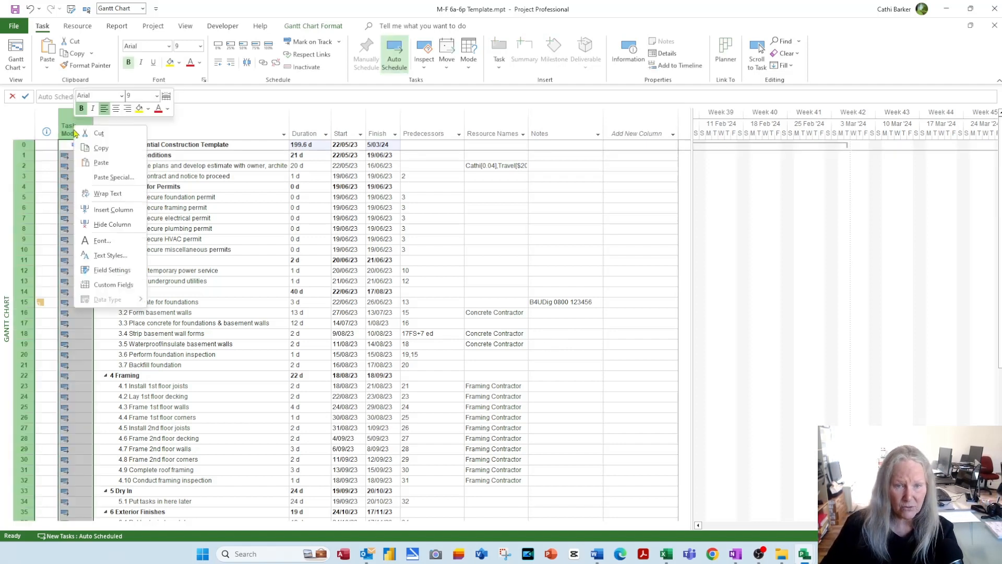
{"action": "left_click", "coordinate": [112, 224]}
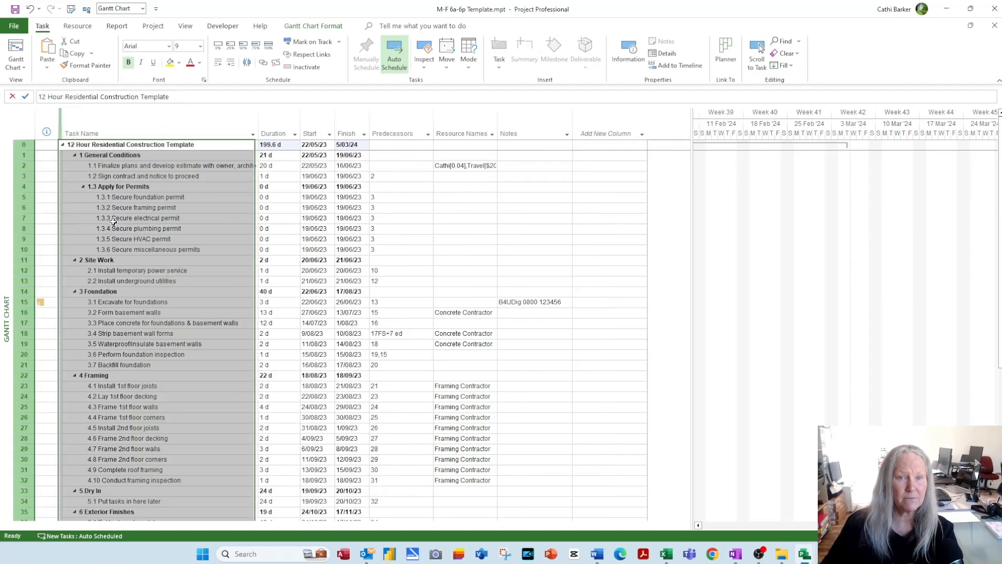
Step: Hide the Indicators column from the task table
{"action": "right_click", "coordinate": [45, 129]}
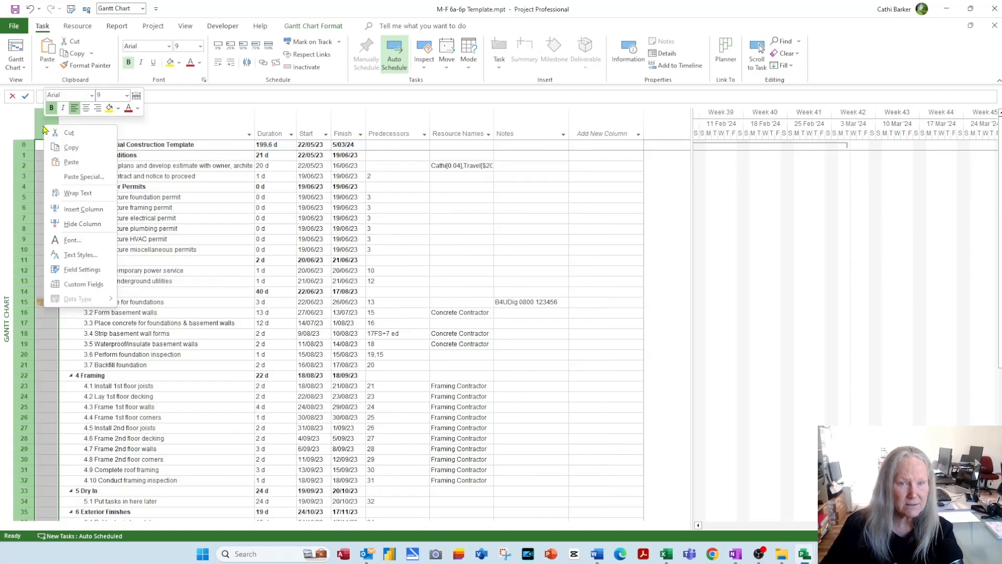
{"action": "left_click", "coordinate": [81, 224]}
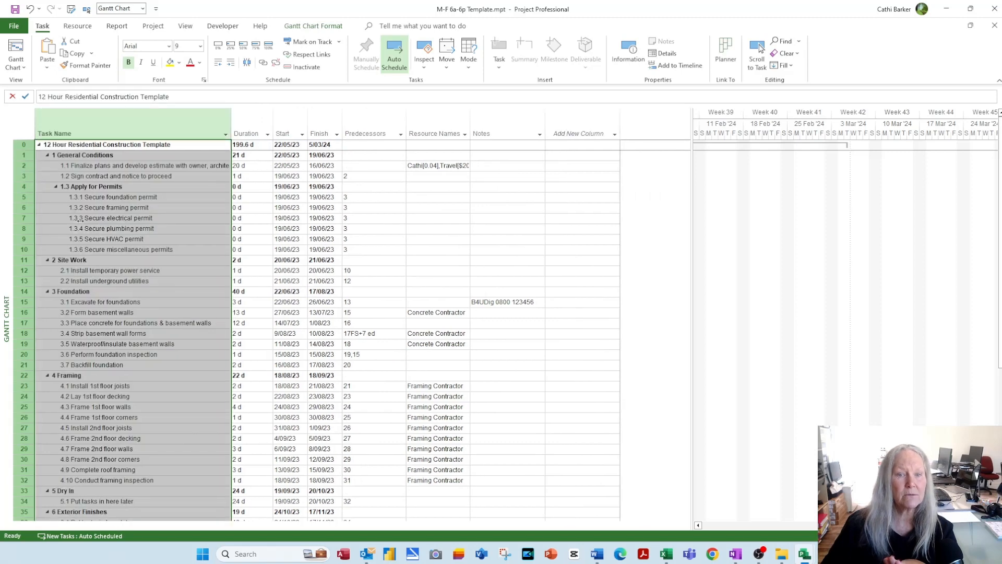
{"action": "left_click", "coordinate": [134, 198]}
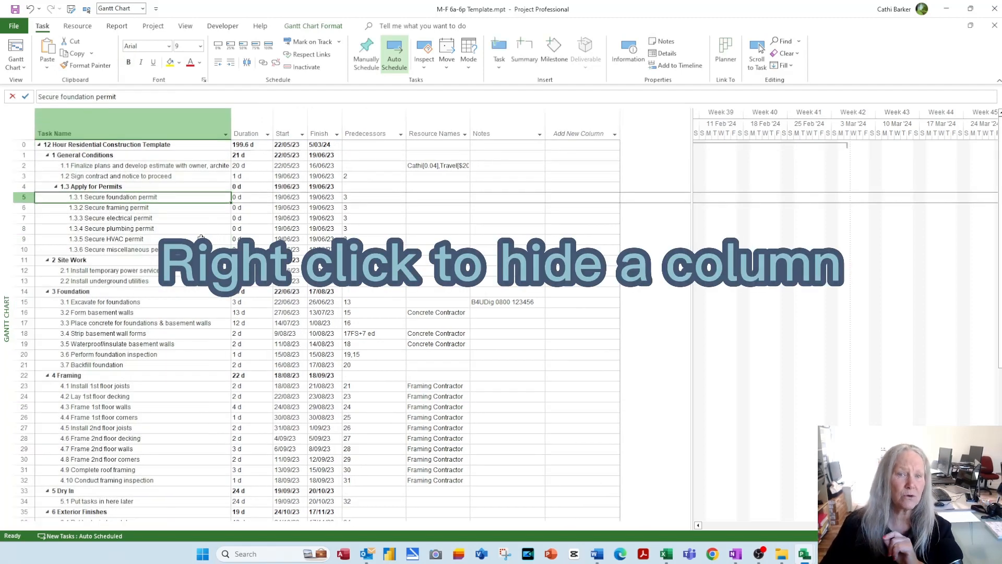
Step: Insert the Indicators column before Task Name and fit its width to the contents
{"action": "right_click", "coordinate": [80, 127]}
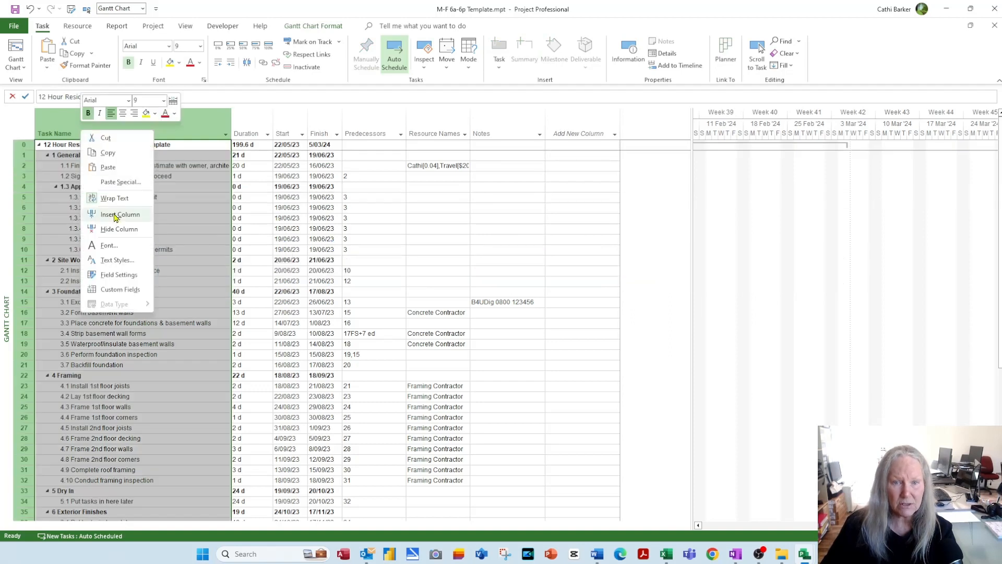
{"action": "left_click", "coordinate": [82, 213]}
{"action": "type", "text": "iD"}
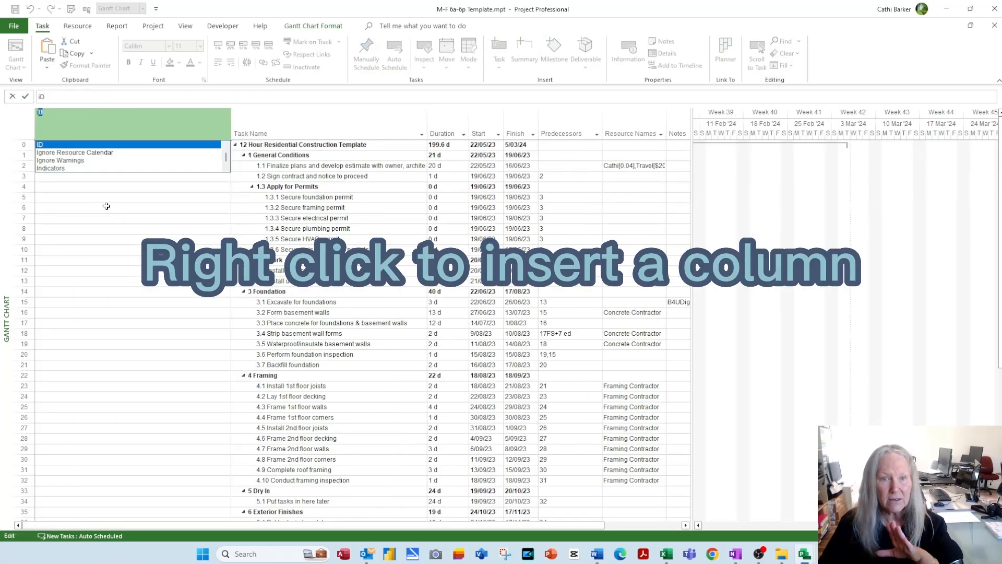
{"action": "left_click", "coordinate": [61, 171]}
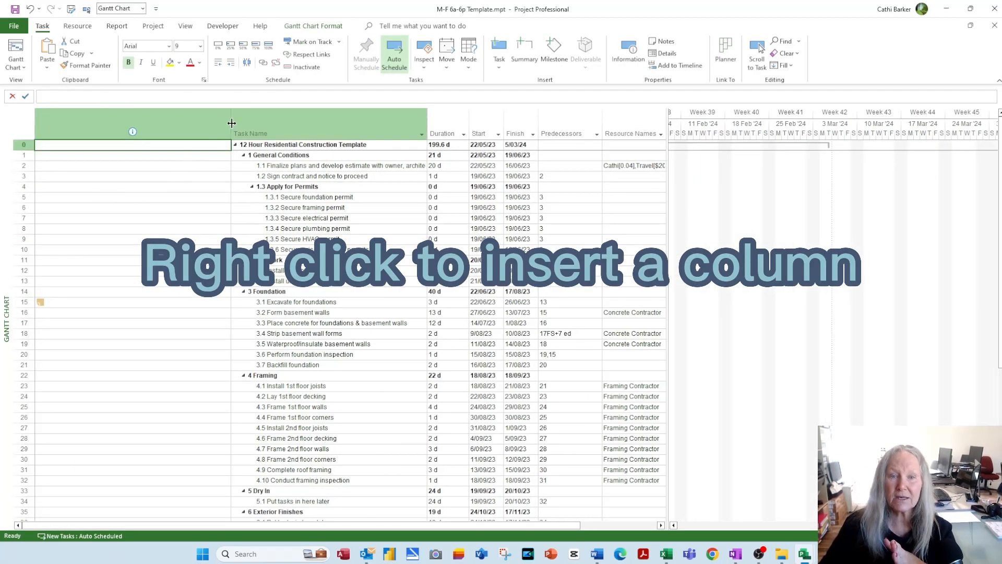
{"action": "double_click", "coordinate": [231, 126]}
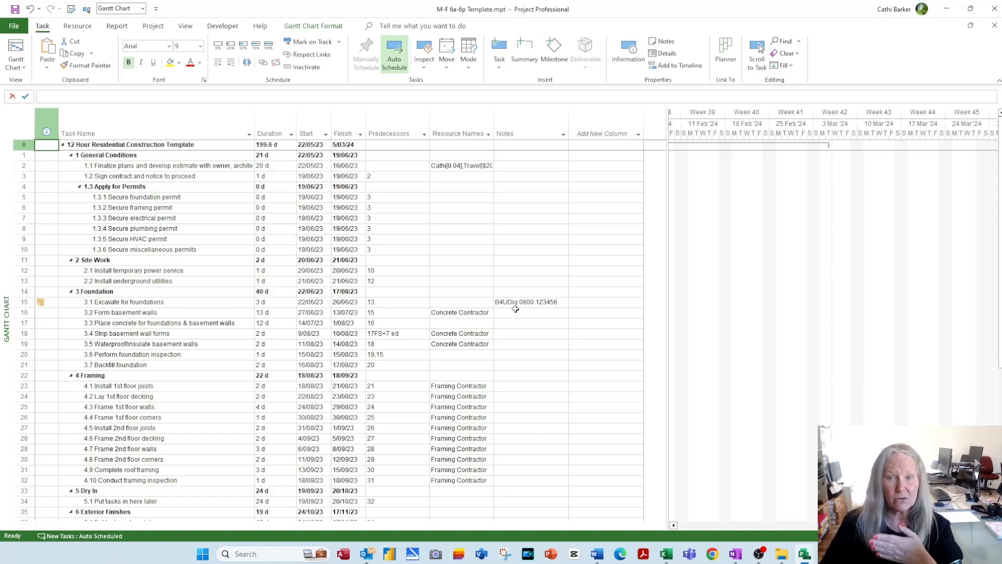
Step: Insert a Cost column before the Notes column
{"action": "right_click", "coordinate": [526, 129]}
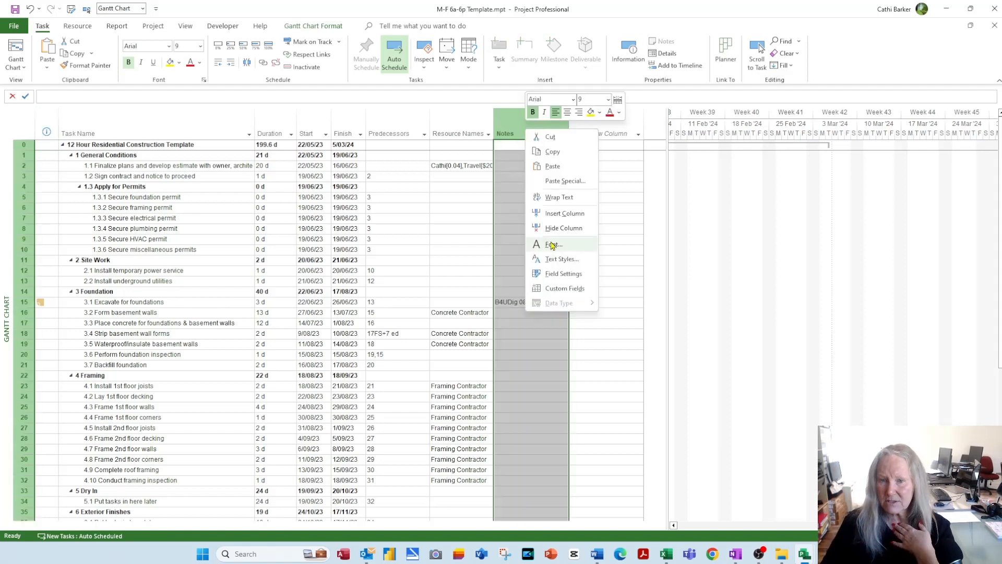
{"action": "left_click", "coordinate": [563, 214]}
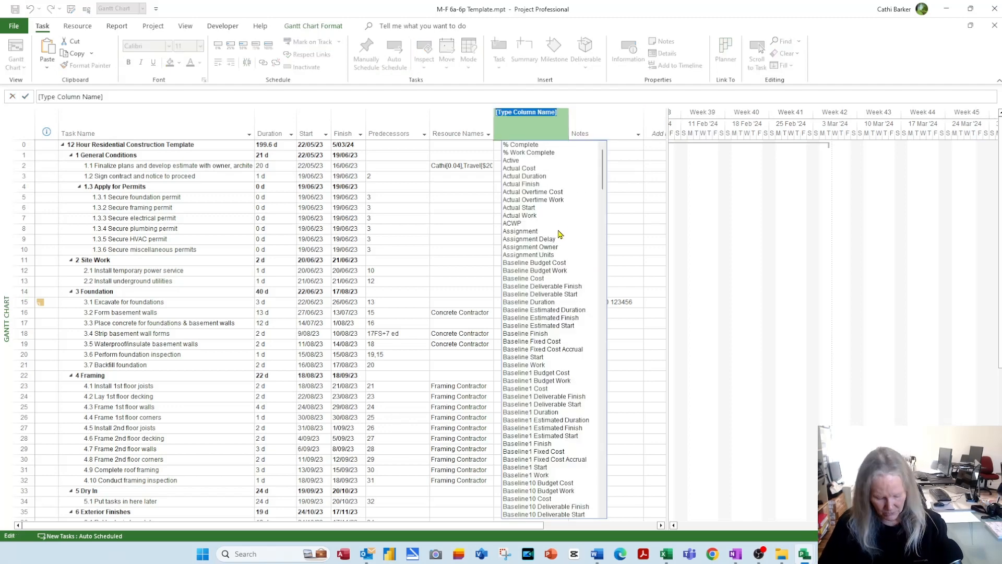
{"action": "type", "text": "confirmed"}
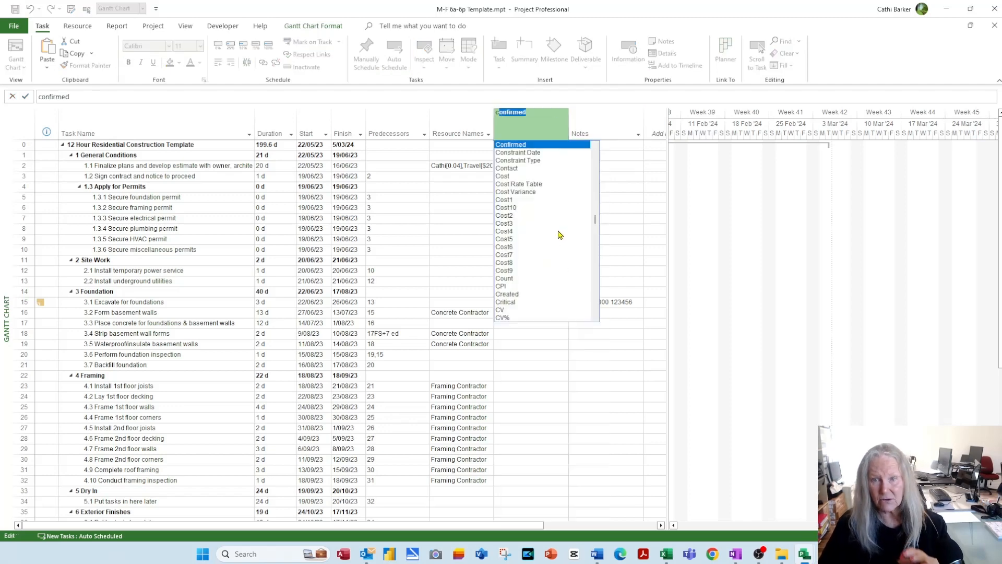
{"action": "left_click", "coordinate": [508, 176]}
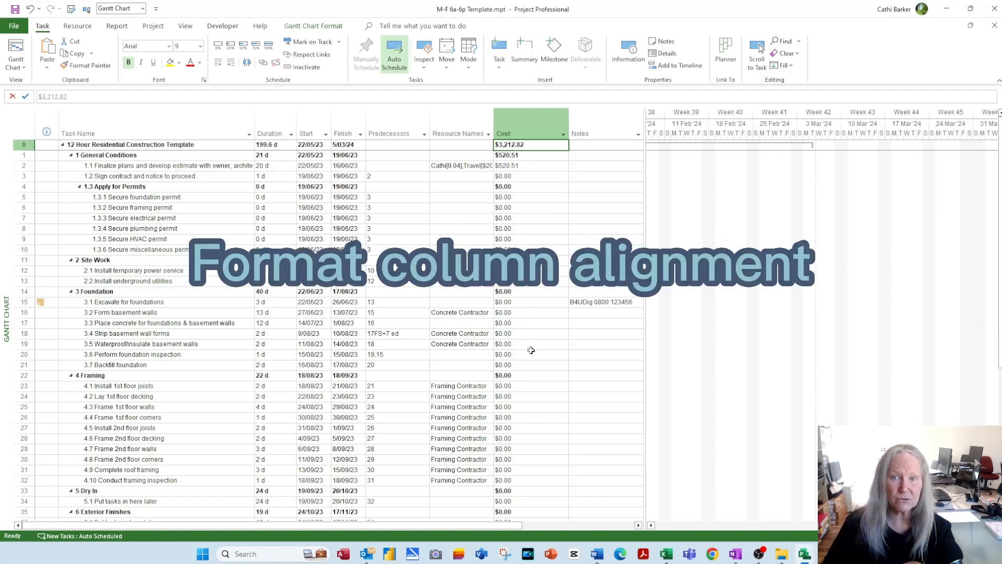
Step: Right-align the Cost column and fit its width to the contents
{"action": "left_click", "coordinate": [324, 27]}
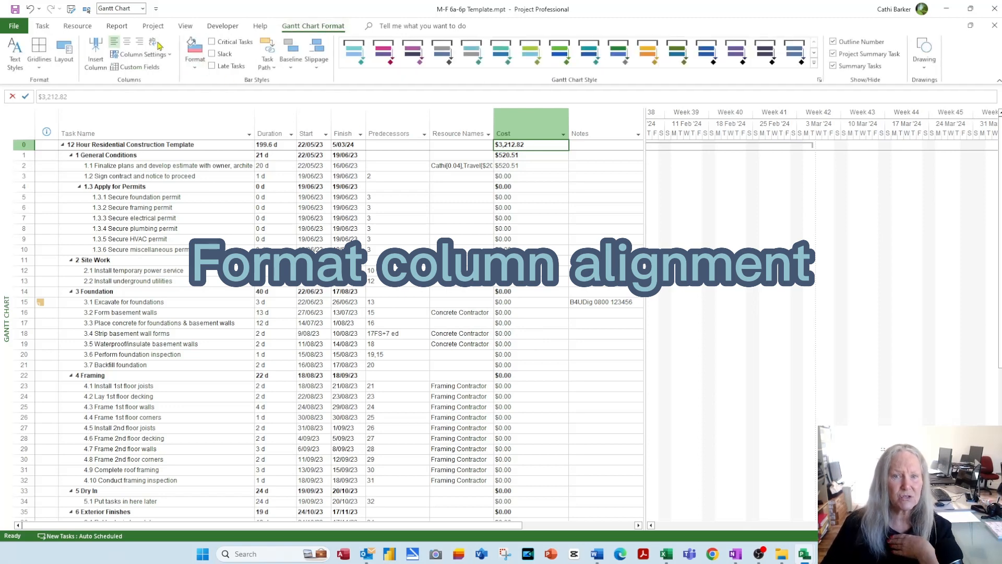
{"action": "left_click", "coordinate": [140, 43]}
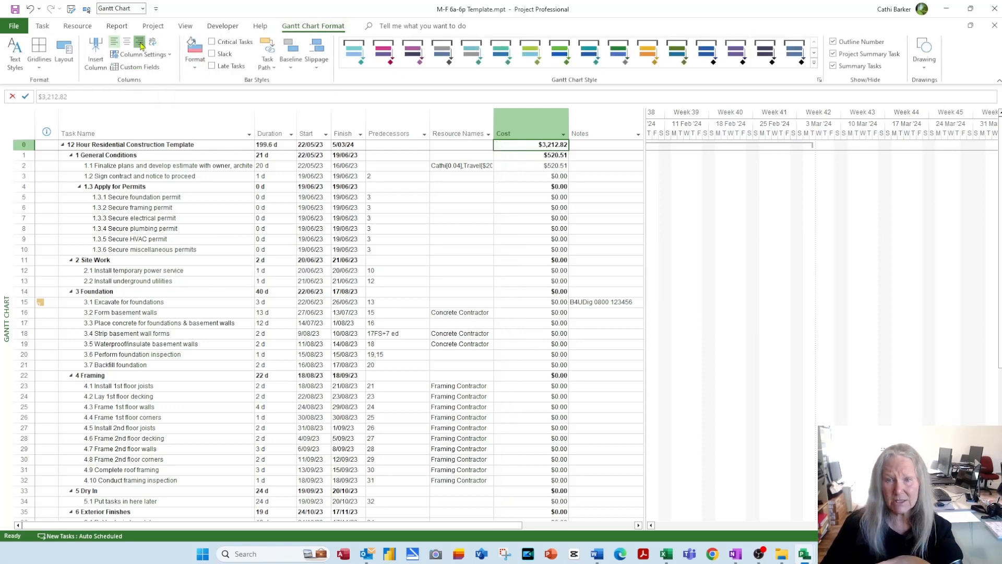
{"action": "double_click", "coordinate": [568, 117]}
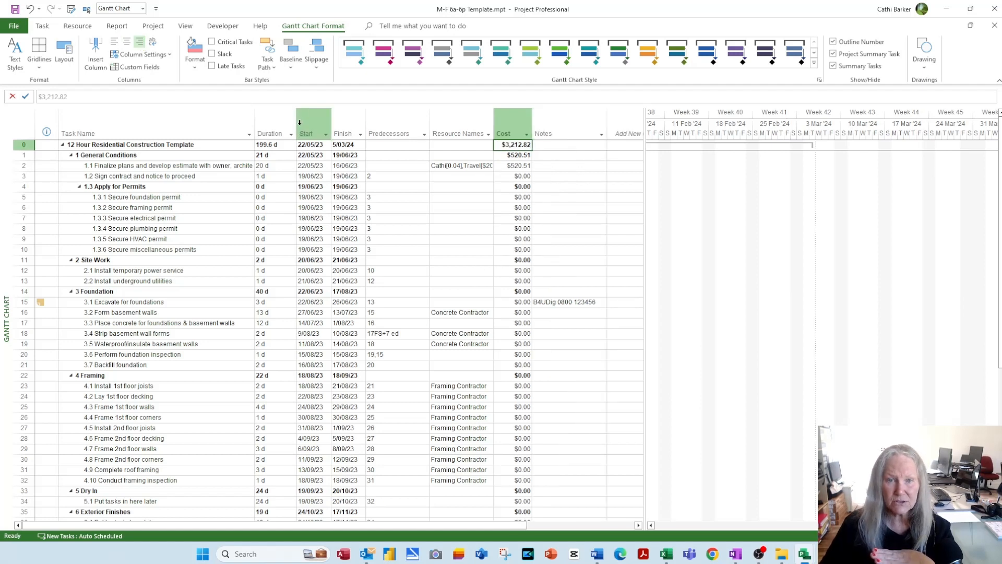
Step: Right-align the Start, Finish and Duration columns of the task table
{"action": "left_click_drag", "start_coordinate": [302, 121], "coordinate": [347, 121]}
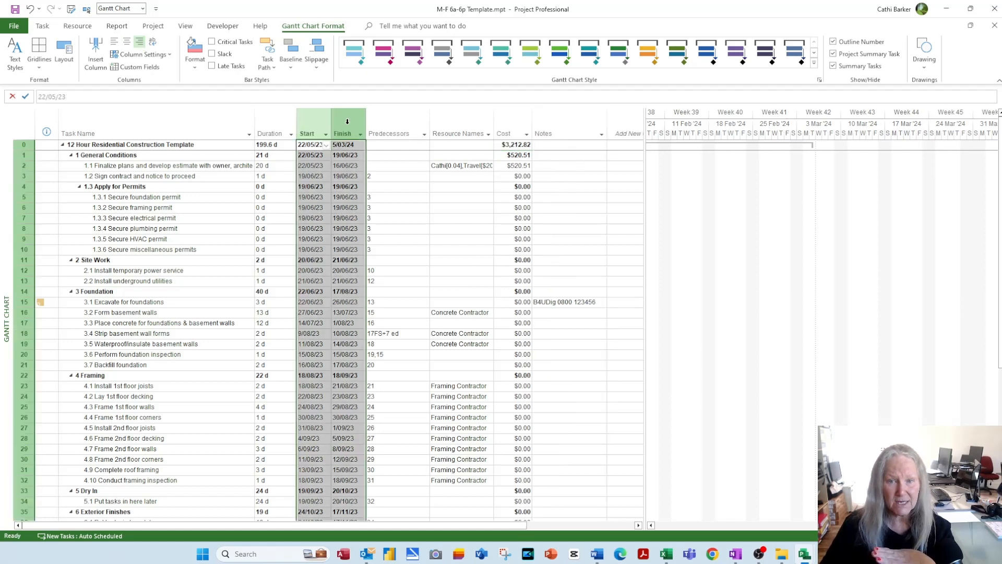
{"action": "left_click", "coordinate": [140, 43]}
{"action": "left_click", "coordinate": [287, 126]}
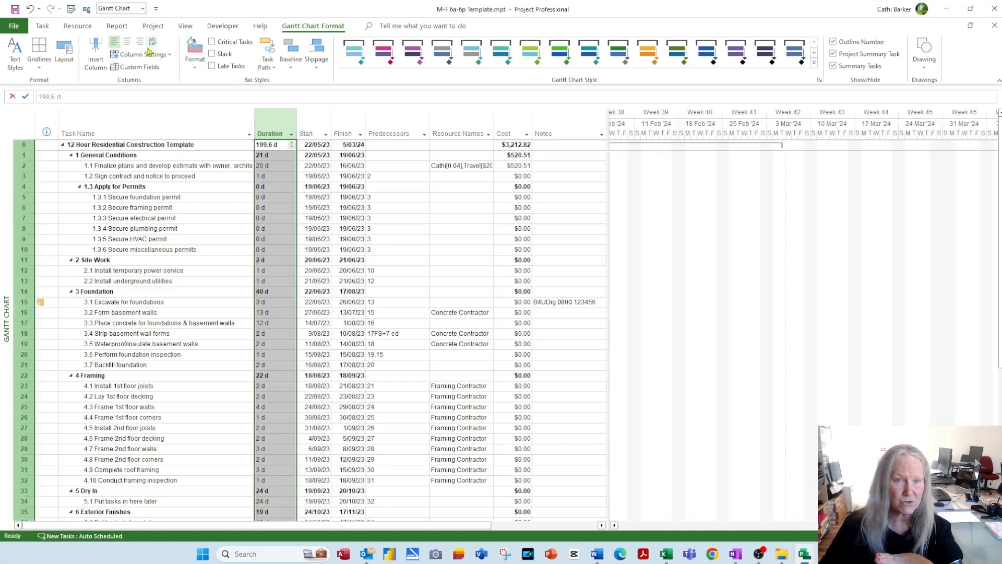
{"action": "left_click", "coordinate": [139, 44]}
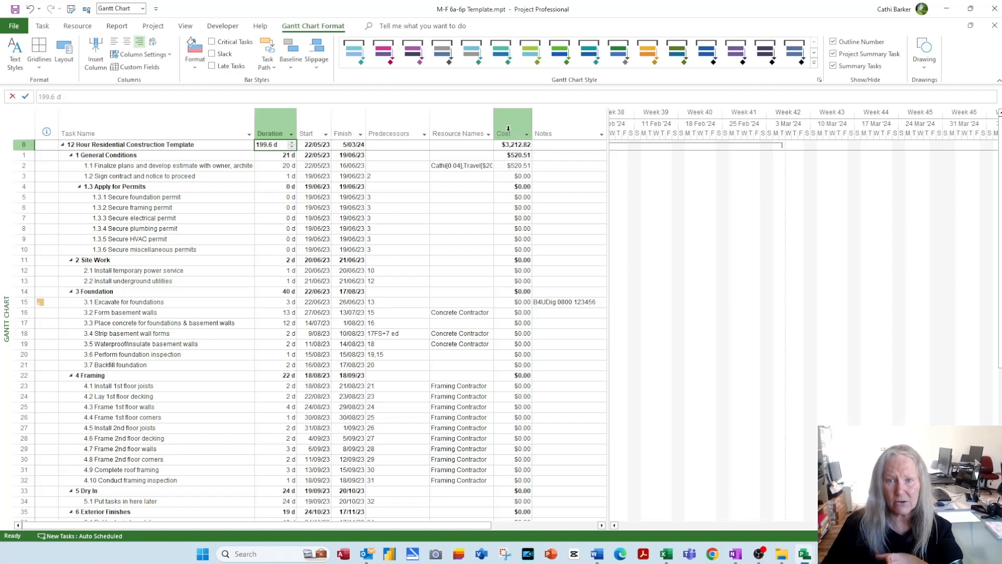
{"action": "mouse_move", "coordinate": [508, 129]}
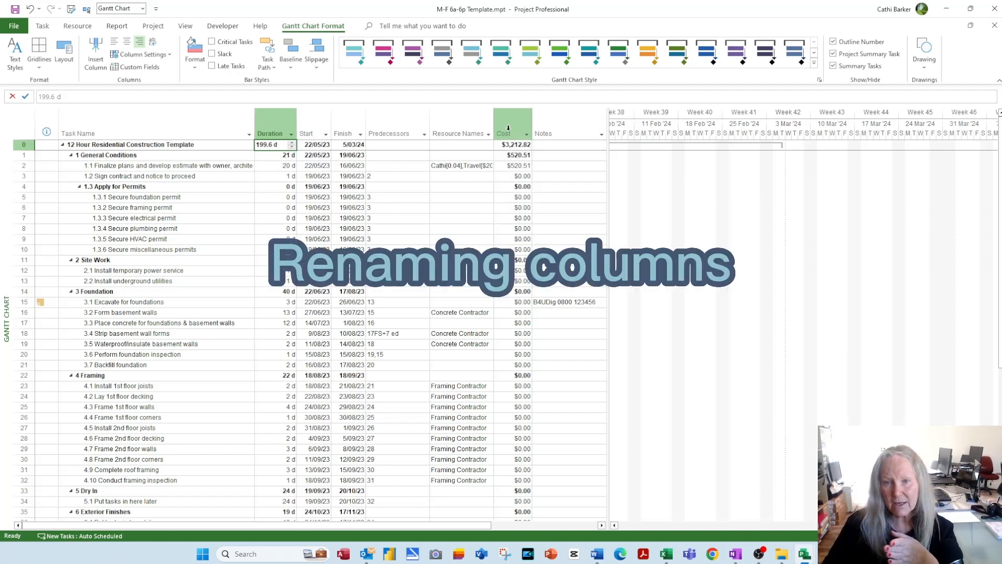
Step: Set the Cost column's title to "Total Cost" in its field settings
{"action": "right_click", "coordinate": [508, 128]}
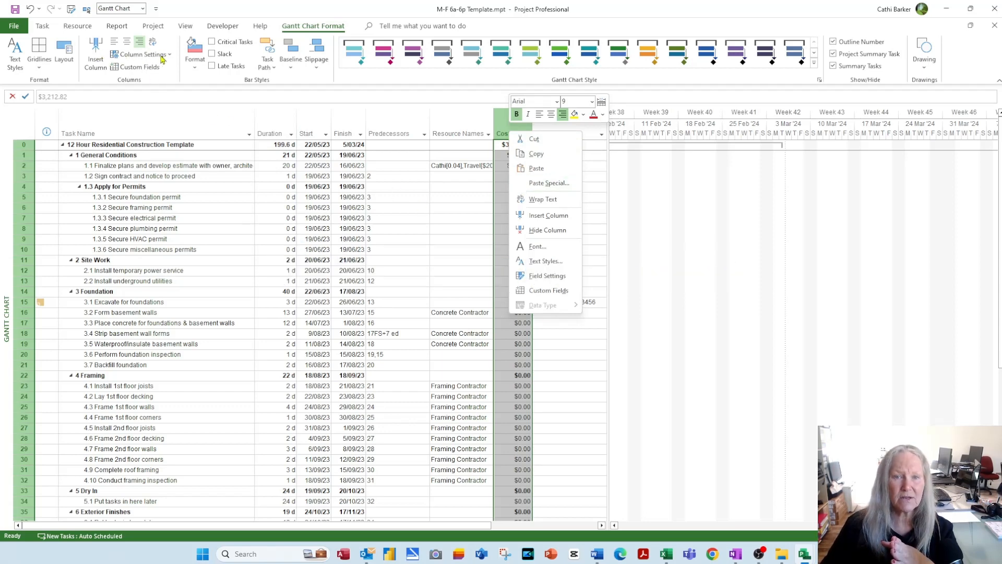
{"action": "left_click", "coordinate": [547, 275]}
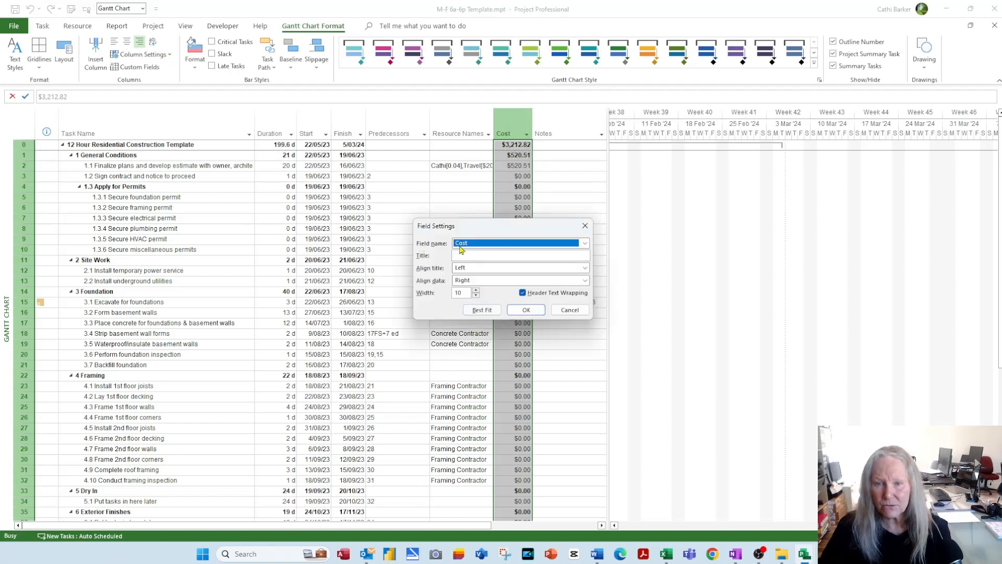
{"action": "left_click", "coordinate": [462, 254]}
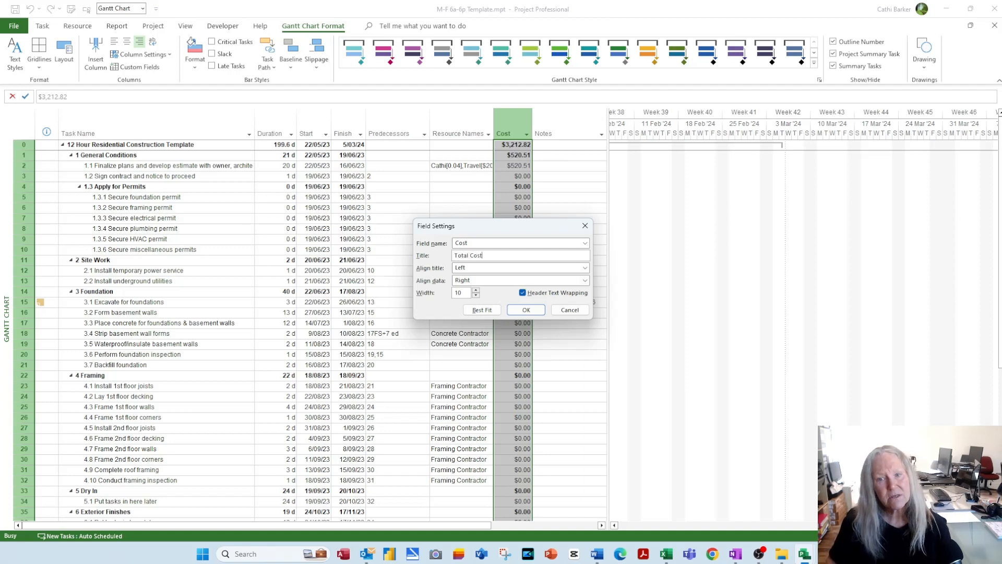
{"action": "type", "text": "Total Cost"}
{"action": "key", "text": "Return"}
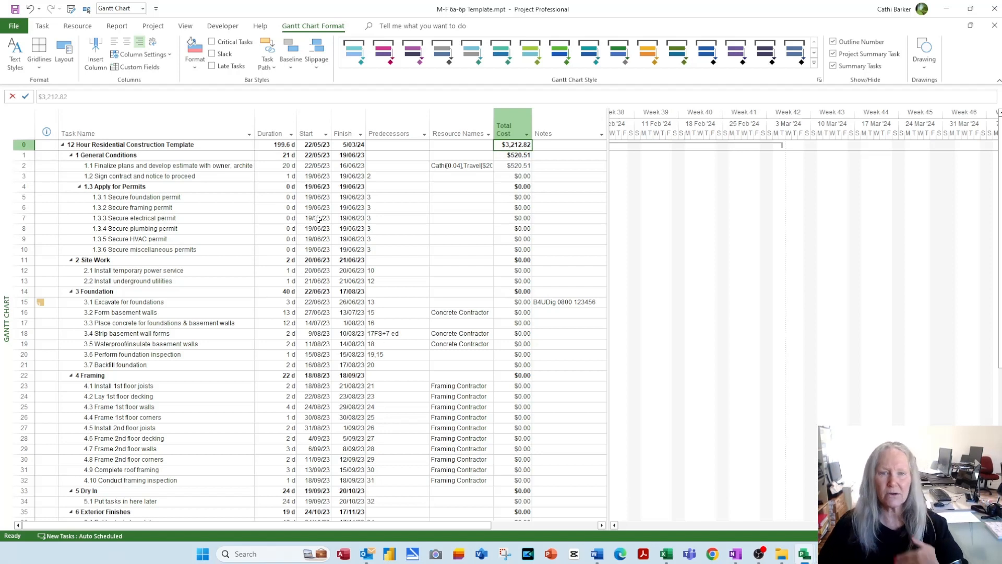
Step: Rename the custom task text field Text1 as "Priority." with a trailing full stop
{"action": "right_click", "coordinate": [279, 119]}
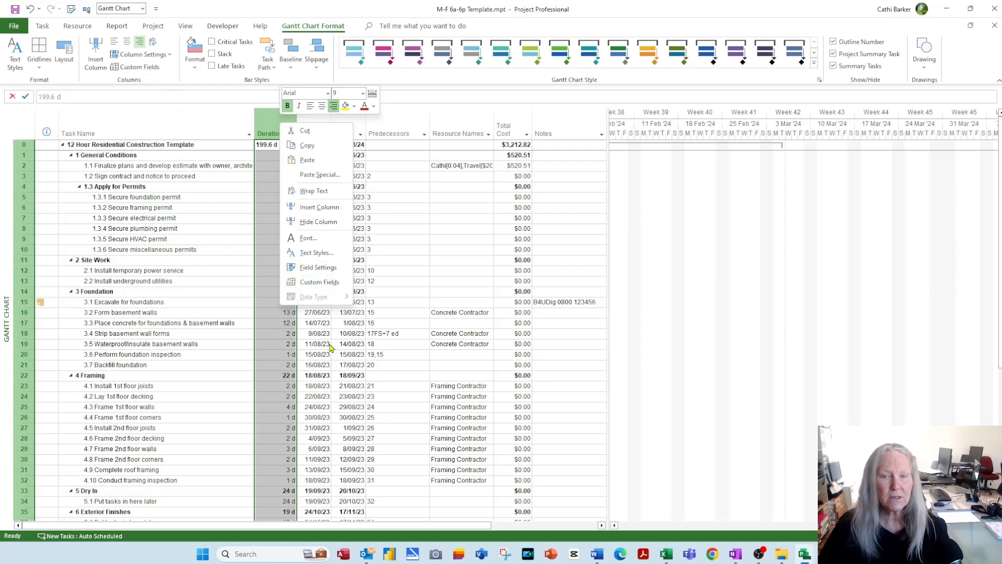
{"action": "left_click", "coordinate": [328, 284]}
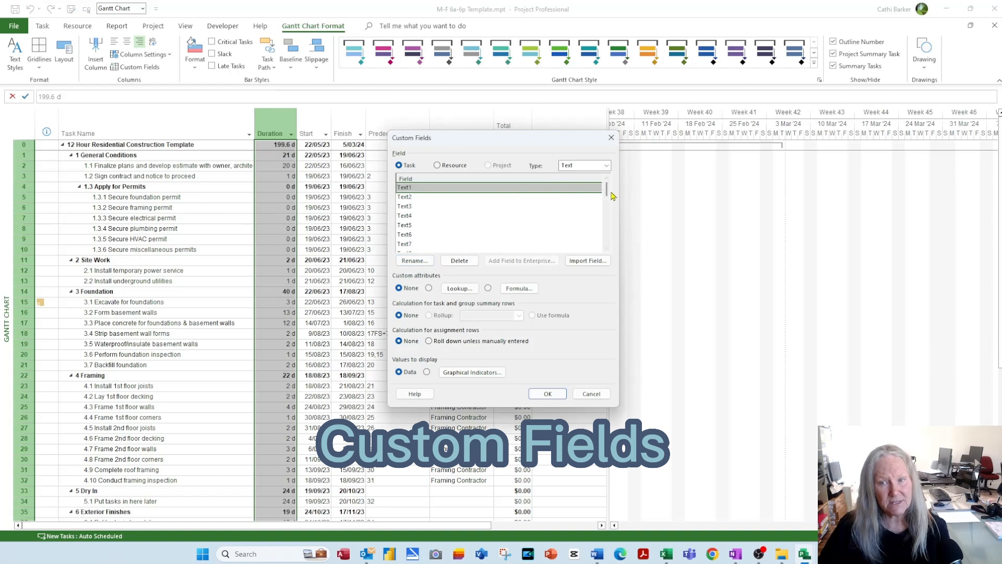
{"action": "mouse_move", "coordinate": [607, 189]}
{"action": "left_mouse_down"}
{"action": "mouse_move", "coordinate": [609, 239]}
{"action": "mouse_move", "coordinate": [608, 180]}
{"action": "left_mouse_up"}
{"action": "left_click", "coordinate": [607, 164]}
{"action": "left_click", "coordinate": [595, 176]}
{"action": "left_click", "coordinate": [606, 164]}
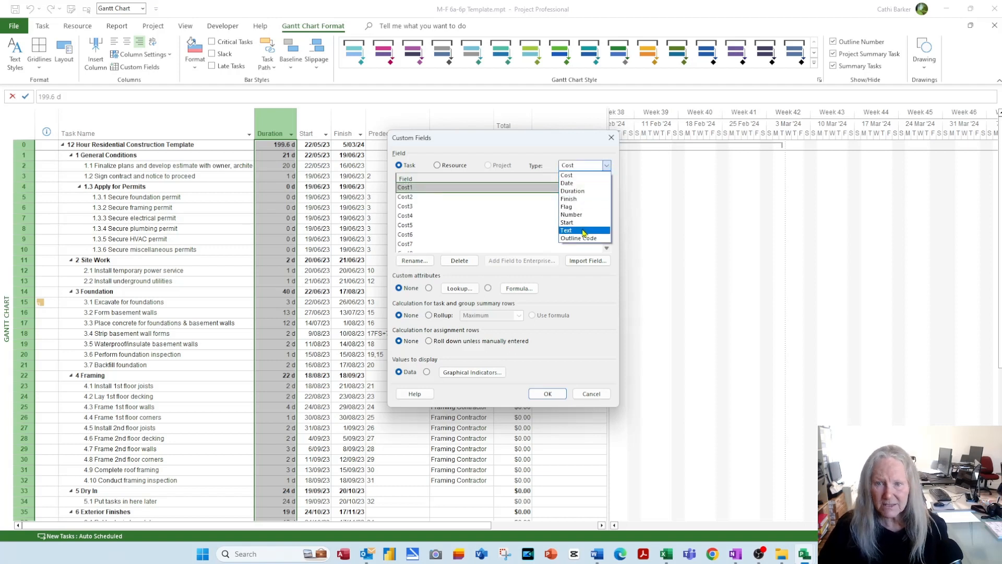
{"action": "left_click", "coordinate": [583, 231]}
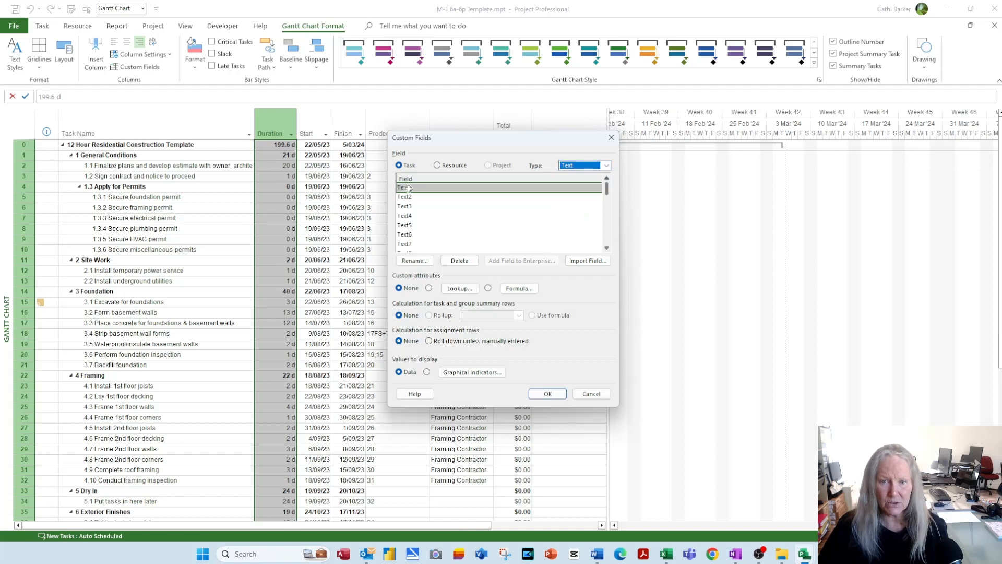
{"action": "left_click", "coordinate": [413, 260]}
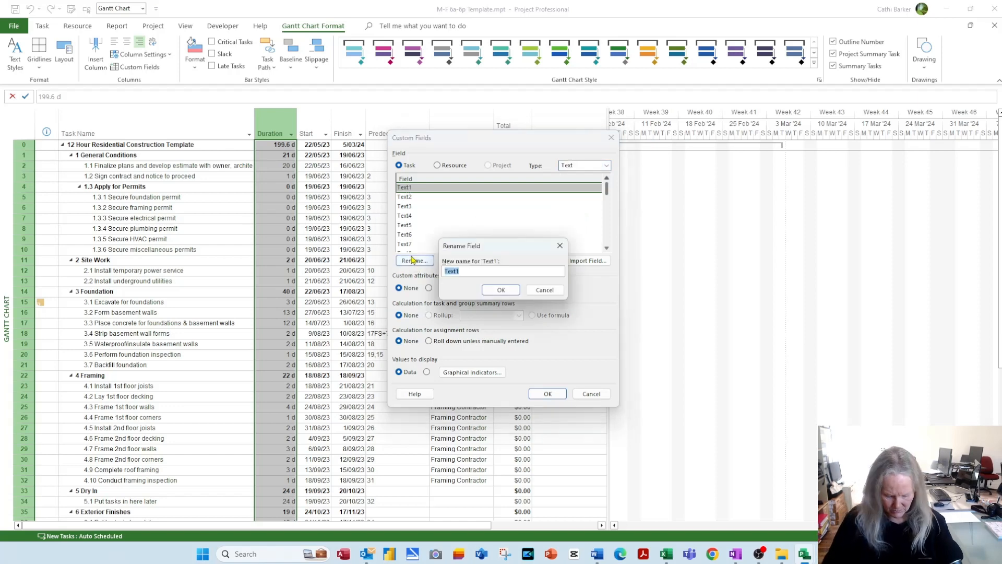
{"action": "type", "text": "Priority"}
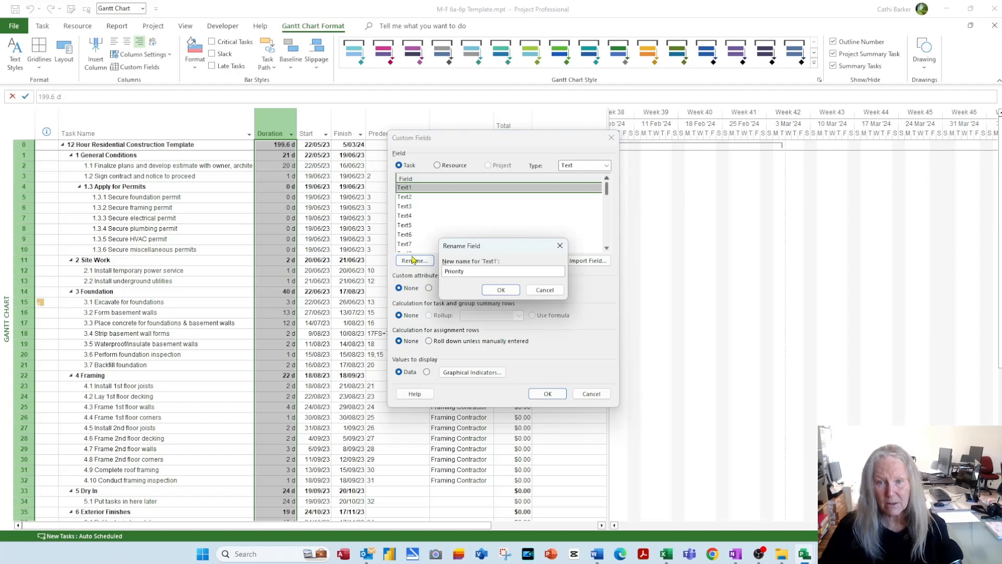
{"action": "left_click", "coordinate": [501, 290]}
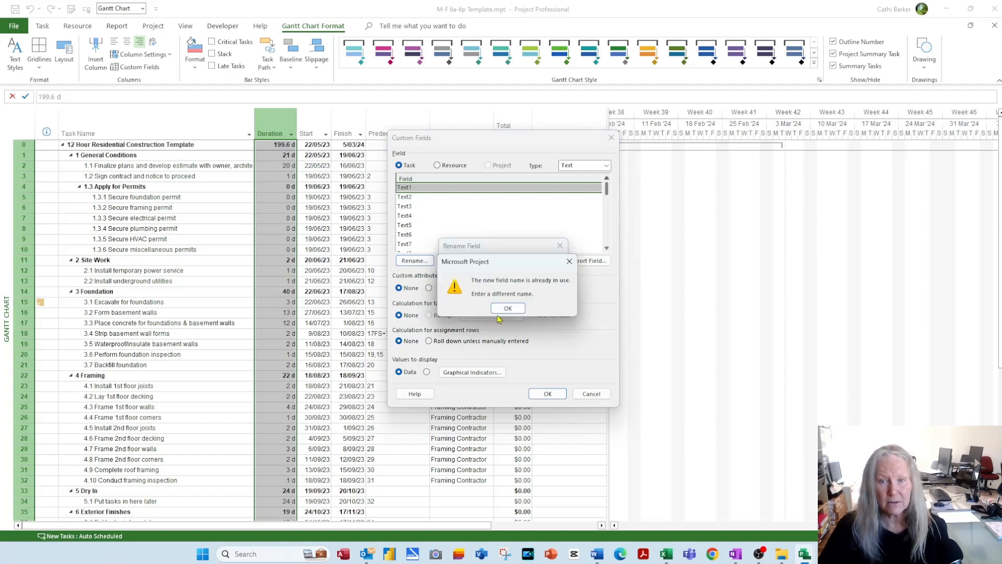
{"action": "left_click", "coordinate": [505, 308]}
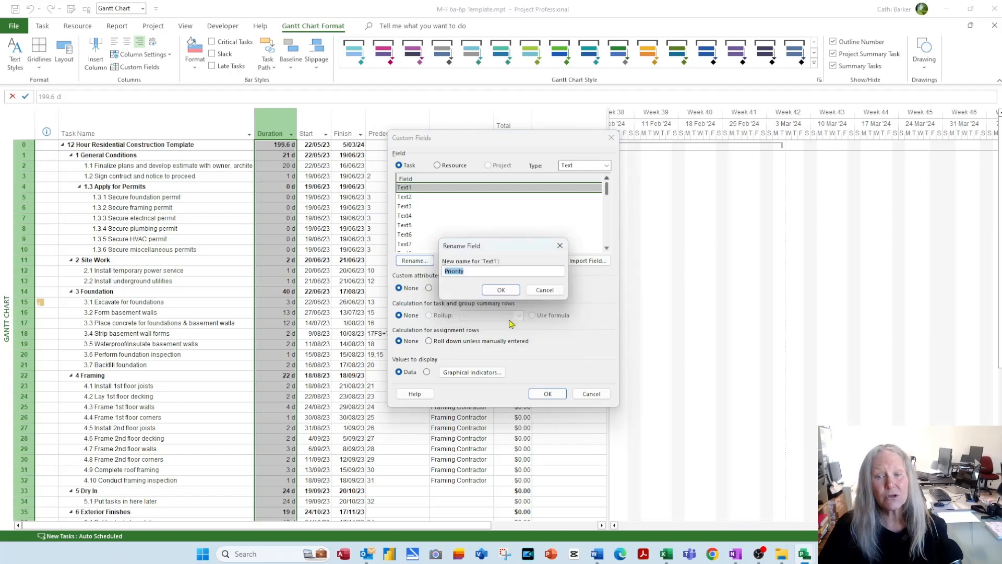
{"action": "left_click", "coordinate": [467, 270]}
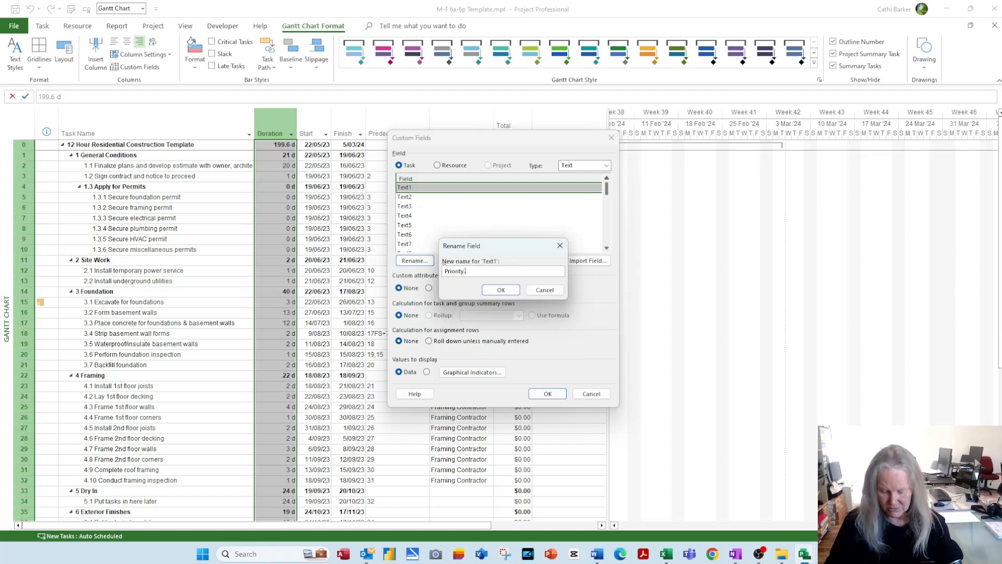
{"action": "left_click", "coordinate": [494, 293]}
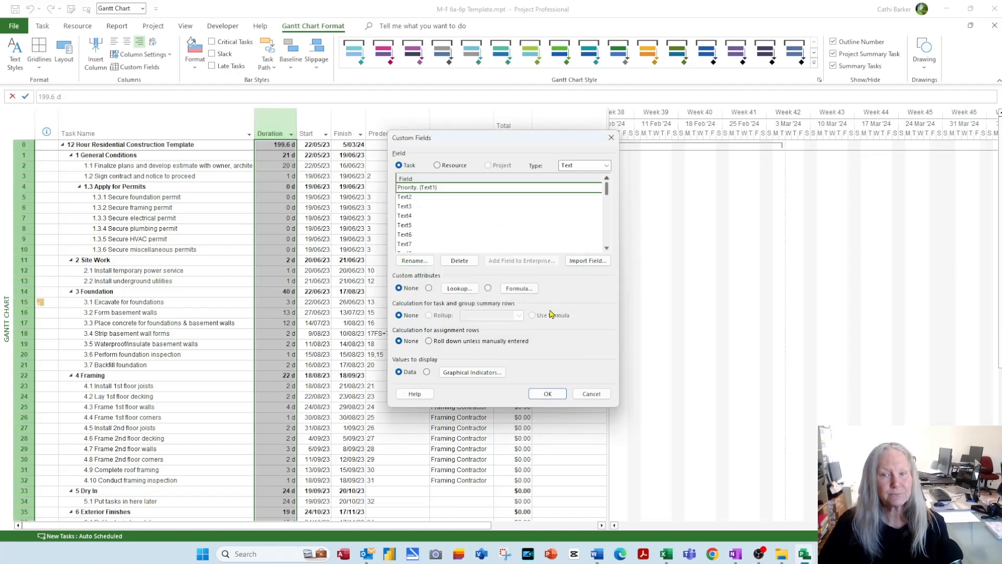
Step: Create a lookup table for the Priority. custom field with the values High, Medium and Low, and save the custom field
{"action": "left_click", "coordinate": [456, 292]}
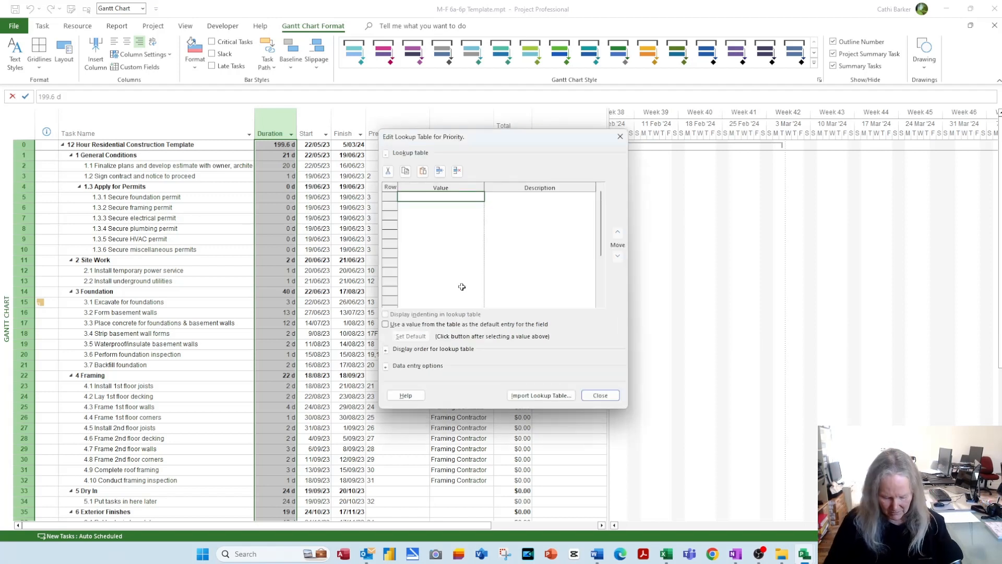
{"action": "type", "text": "High"}
{"action": "key", "text": "Return"}
{"action": "type", "text": "Med"}
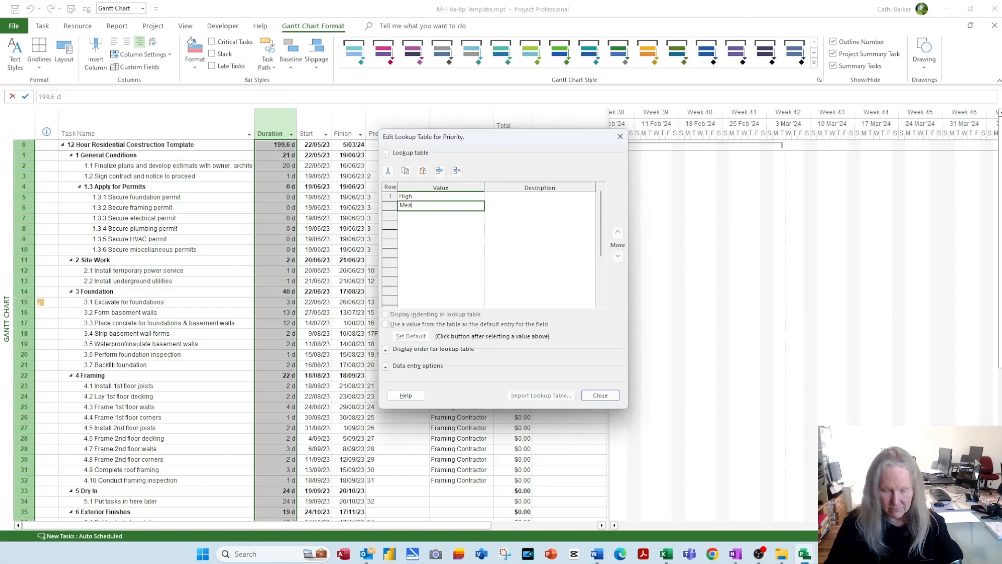
{"action": "type", "text": "ium"}
{"action": "key", "text": "Return"}
{"action": "type", "text": "L"}
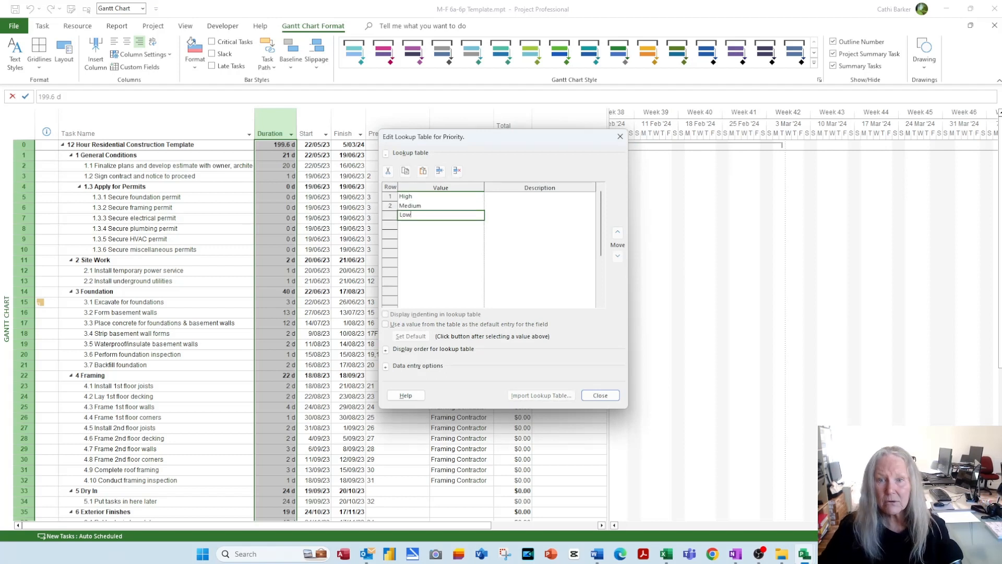
{"action": "type", "text": "ow"}
{"action": "key", "text": "Return"}
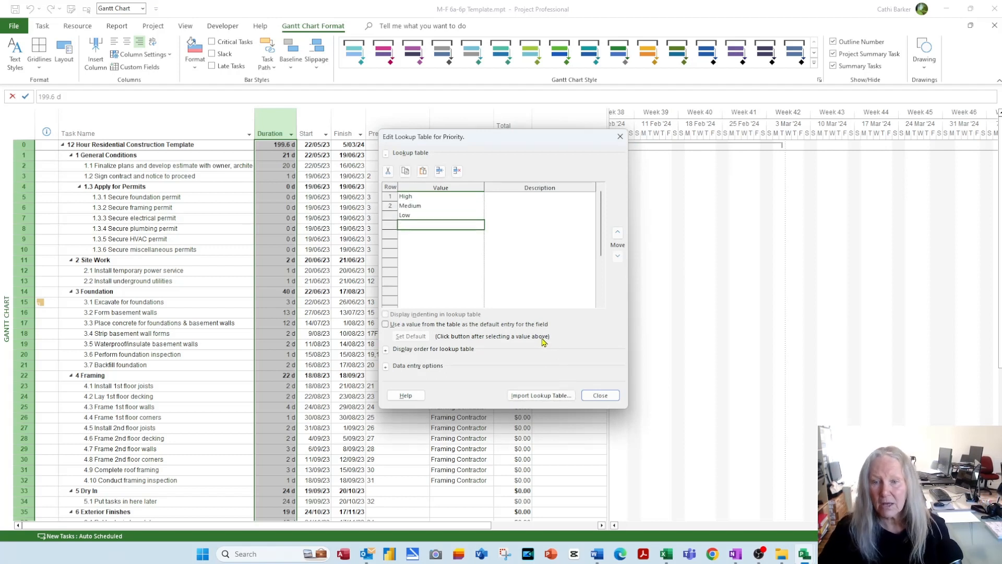
{"action": "left_click", "coordinate": [600, 398]}
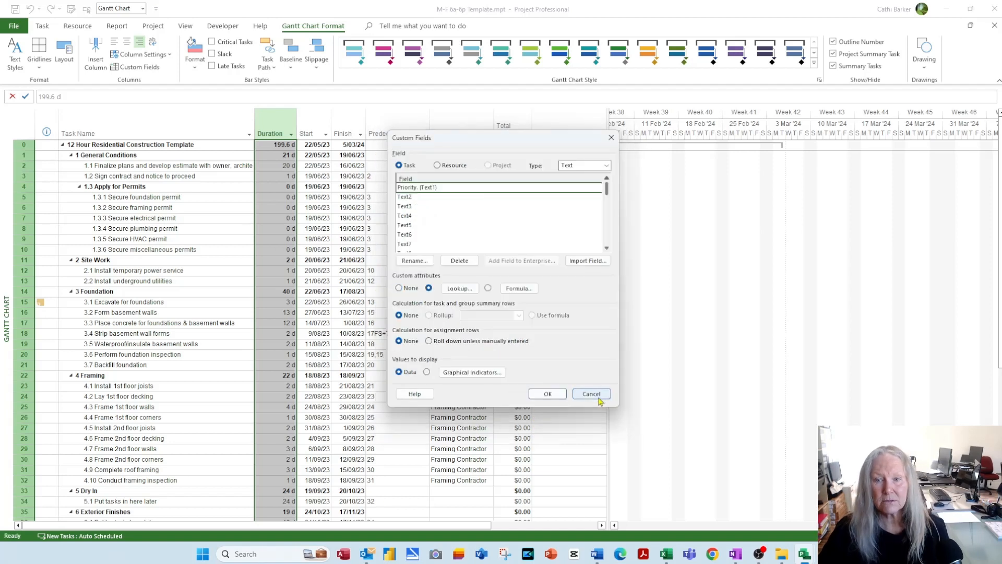
{"action": "left_click", "coordinate": [549, 395]}
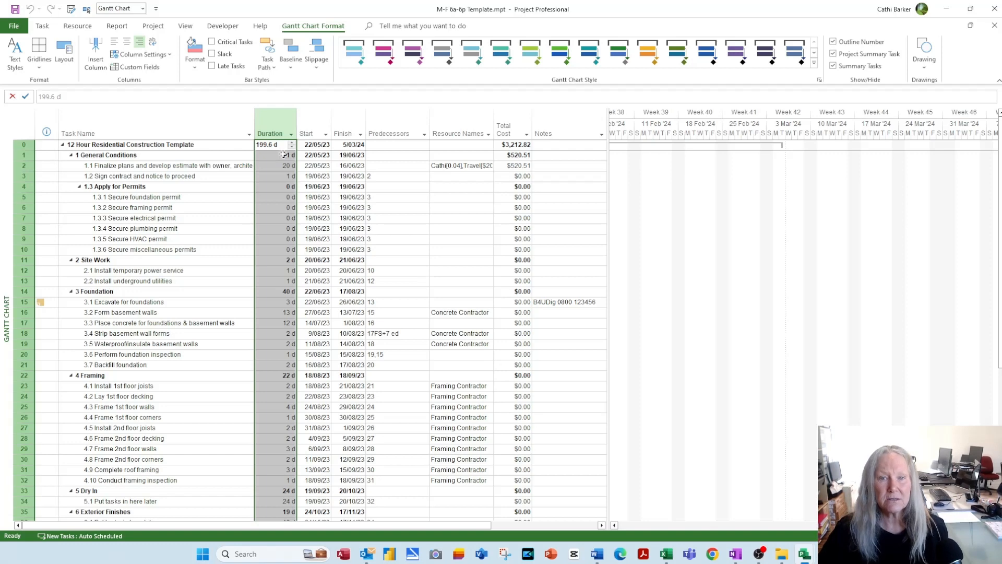
Step: Insert the custom Priority. (Text1) column before the Duration column
{"action": "right_click", "coordinate": [282, 135]}
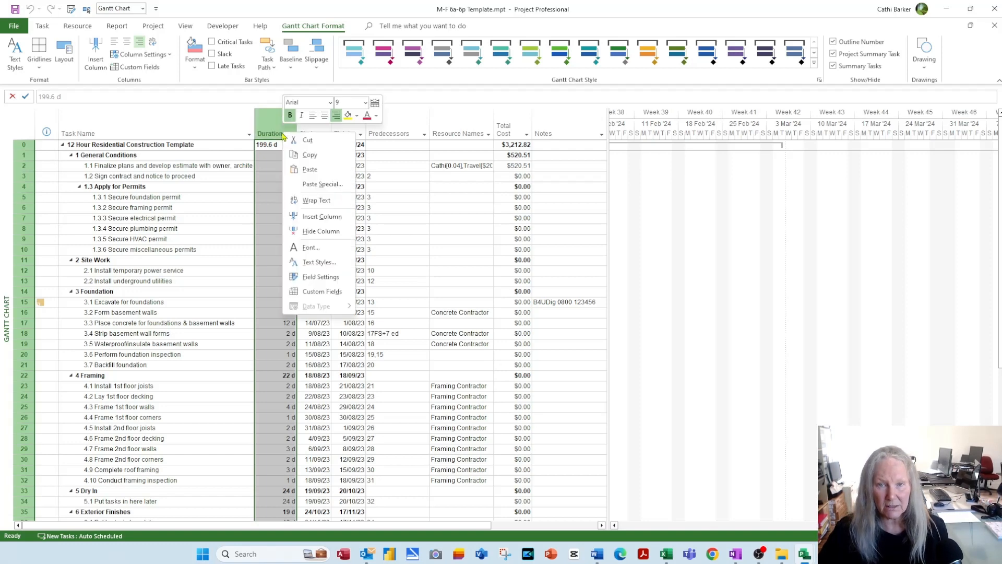
{"action": "left_click", "coordinate": [312, 216]}
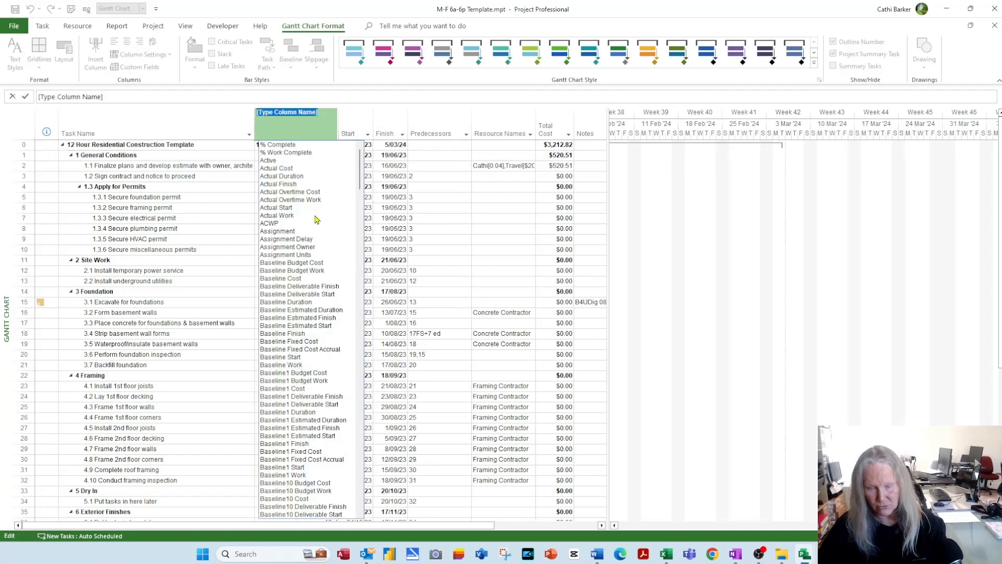
{"action": "type", "text": "peak"}
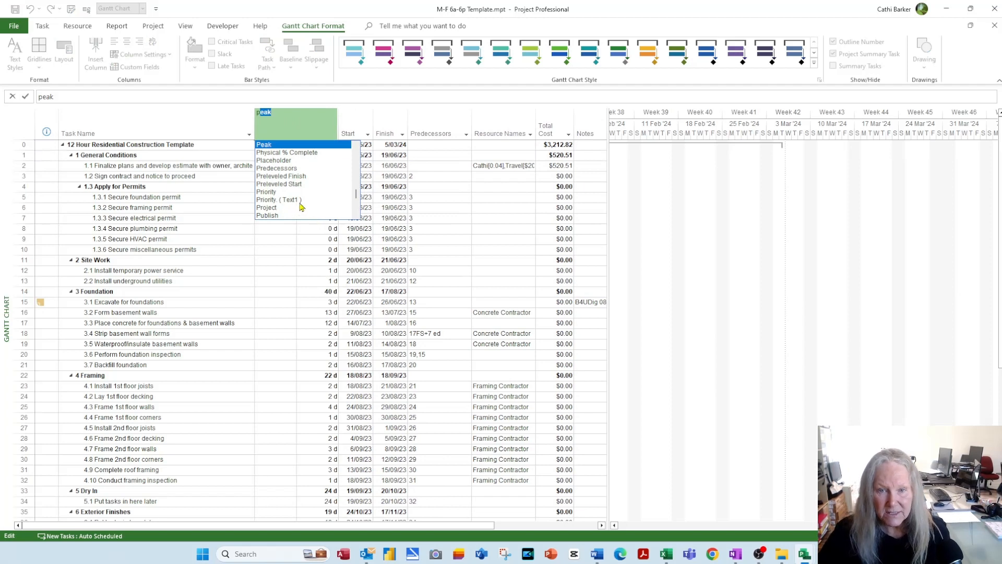
{"action": "left_click", "coordinate": [292, 200]}
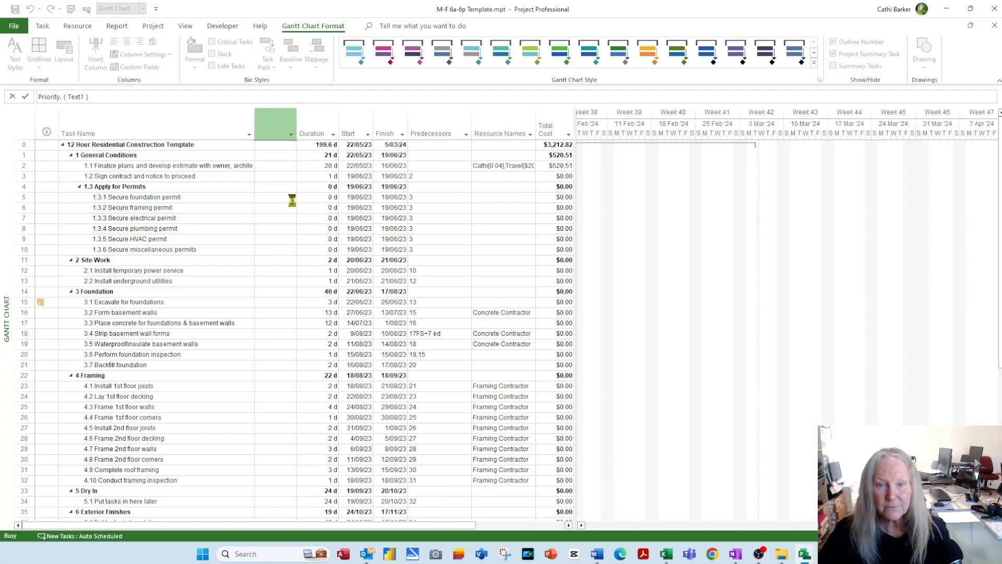
Step: Set the priority to High for tasks 1.1 and 1.2 and fill High through permit tasks 1.3.1 to 1.3.6
{"action": "left_click", "coordinate": [273, 168]}
{"action": "left_click", "coordinate": [291, 166]}
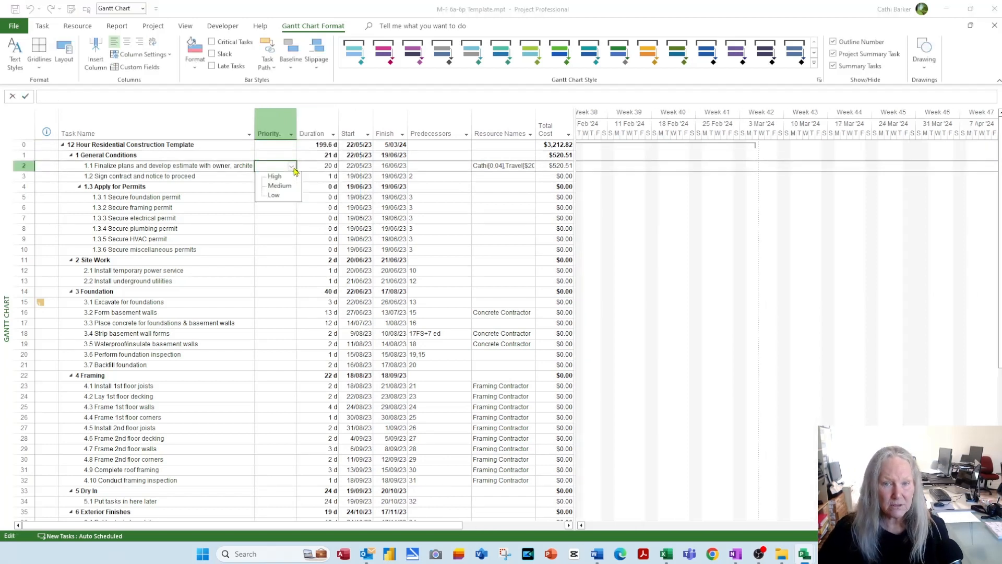
{"action": "left_click", "coordinate": [277, 176]}
{"action": "left_click_drag", "start_coordinate": [296, 170], "coordinate": [296, 180]}
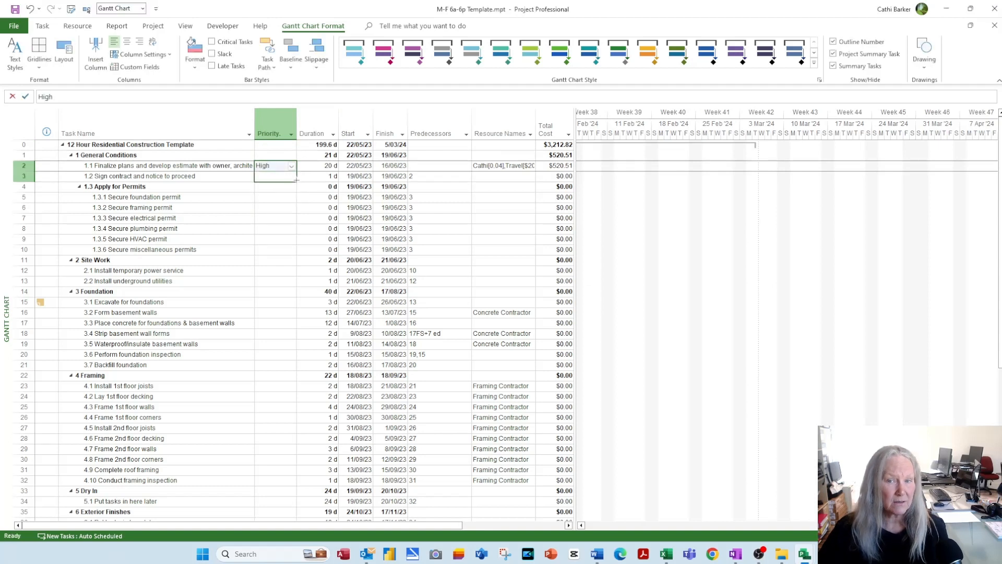
{"action": "left_click", "coordinate": [277, 197]}
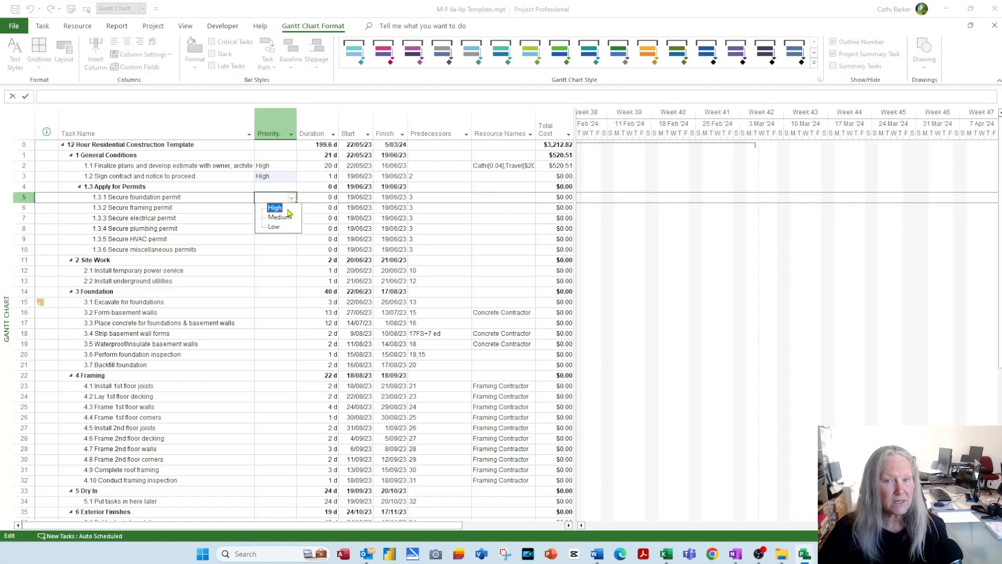
{"action": "left_click", "coordinate": [282, 209]}
{"action": "left_click_drag", "start_coordinate": [296, 203], "coordinate": [296, 255]}
Step: Set the priority of the Site Work tasks 2.1 and 2.2 to Medium
{"action": "left_click", "coordinate": [294, 275]}
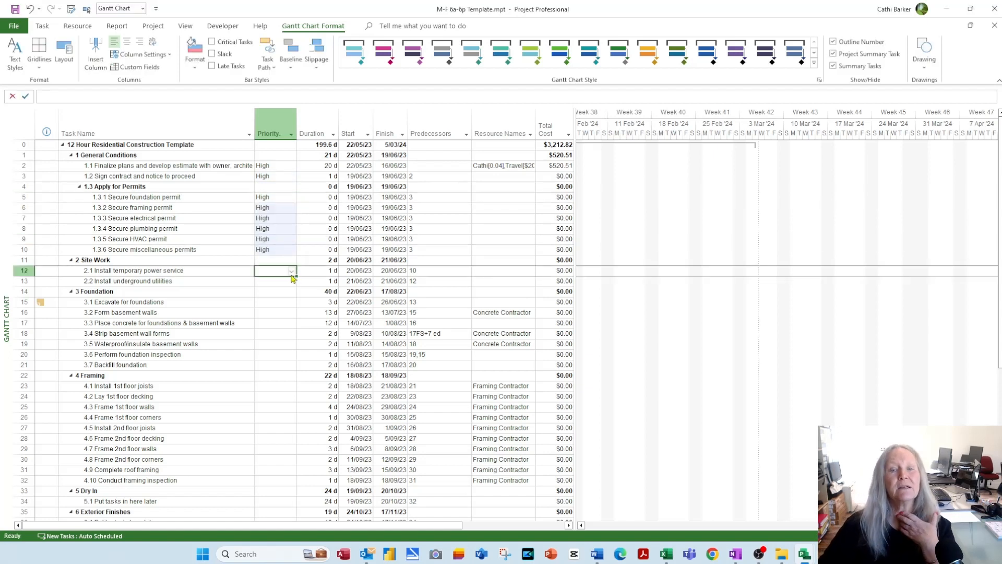
{"action": "left_click", "coordinate": [292, 271]}
{"action": "left_click", "coordinate": [280, 291]}
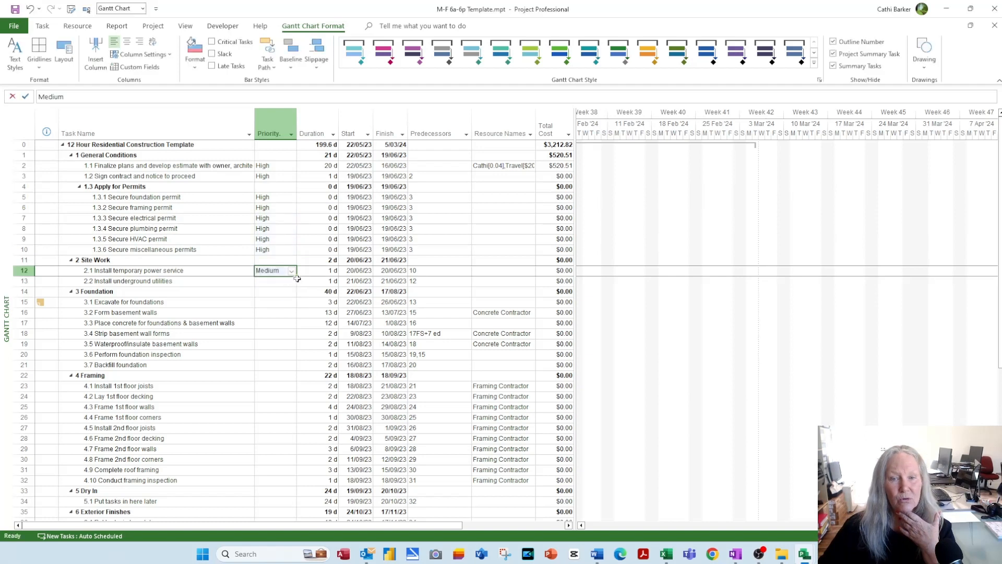
{"action": "left_click_drag", "start_coordinate": [296, 276], "coordinate": [296, 285]}
{"action": "left_click", "coordinate": [286, 293]}
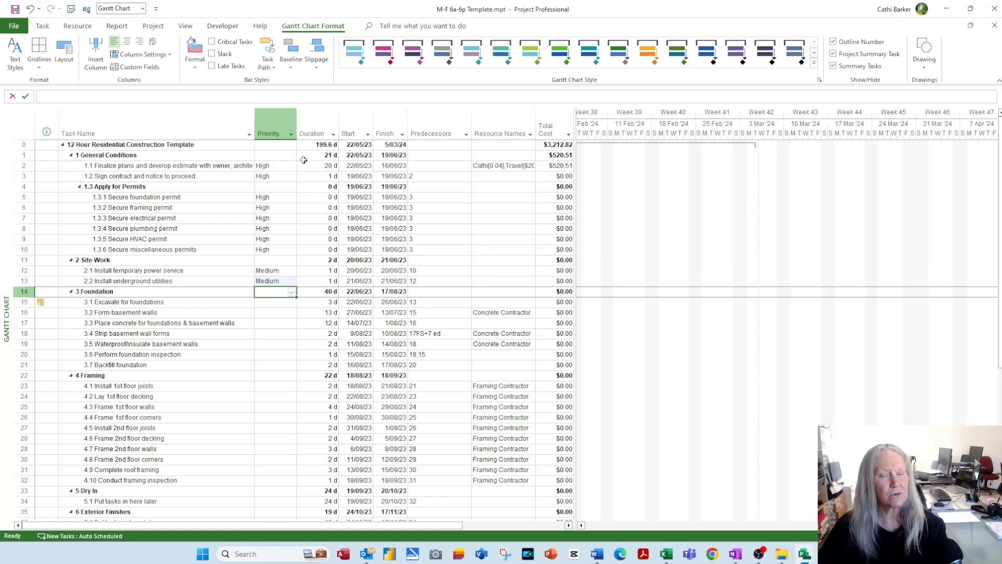
Step: Rename the custom task text field Text2 as "Manager"
{"action": "left_click", "coordinate": [140, 67]}
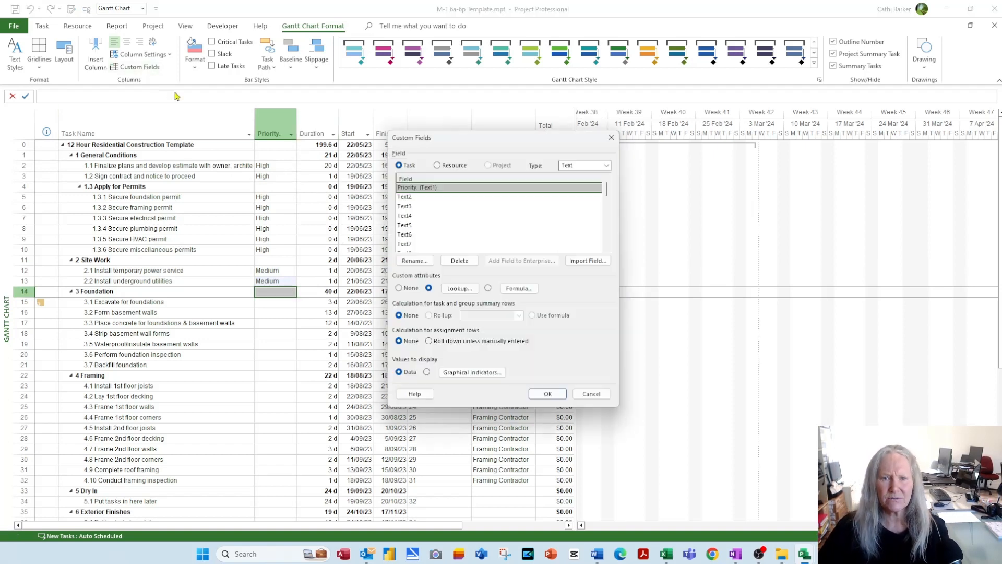
{"action": "left_click", "coordinate": [403, 197]}
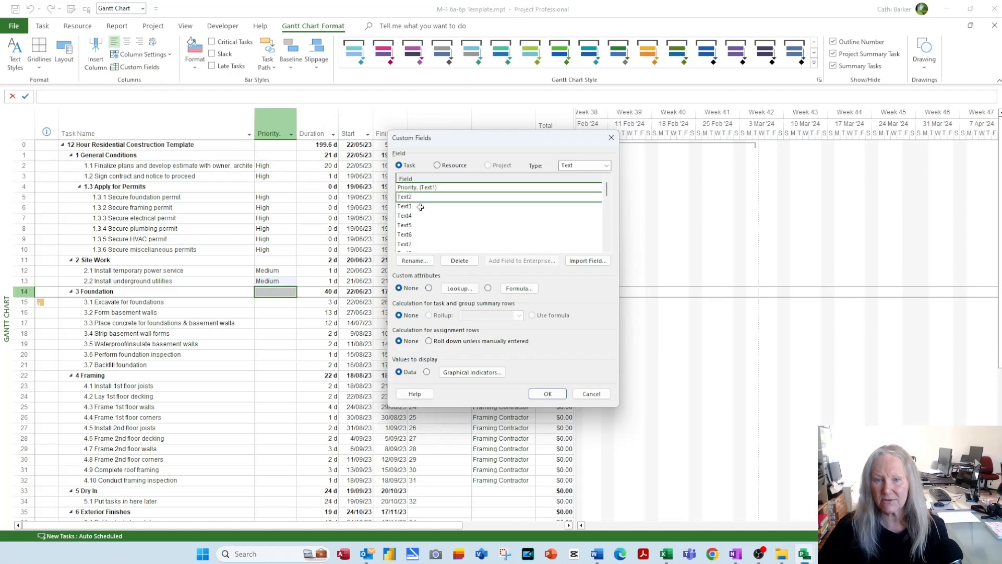
{"action": "left_click", "coordinate": [427, 262]}
{"action": "type", "text": "Manage"}
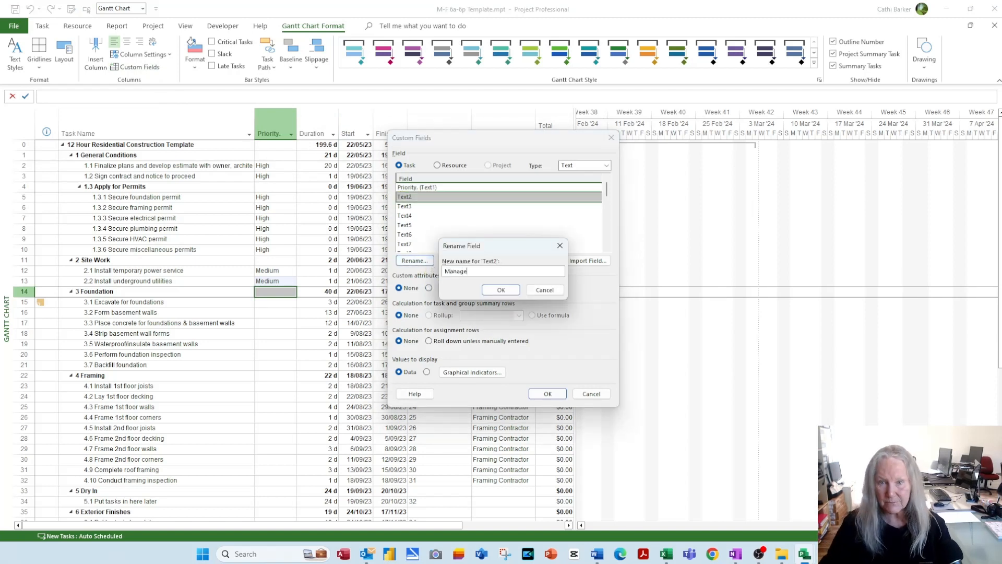
{"action": "type", "text": "r"}
{"action": "left_click", "coordinate": [514, 291]}
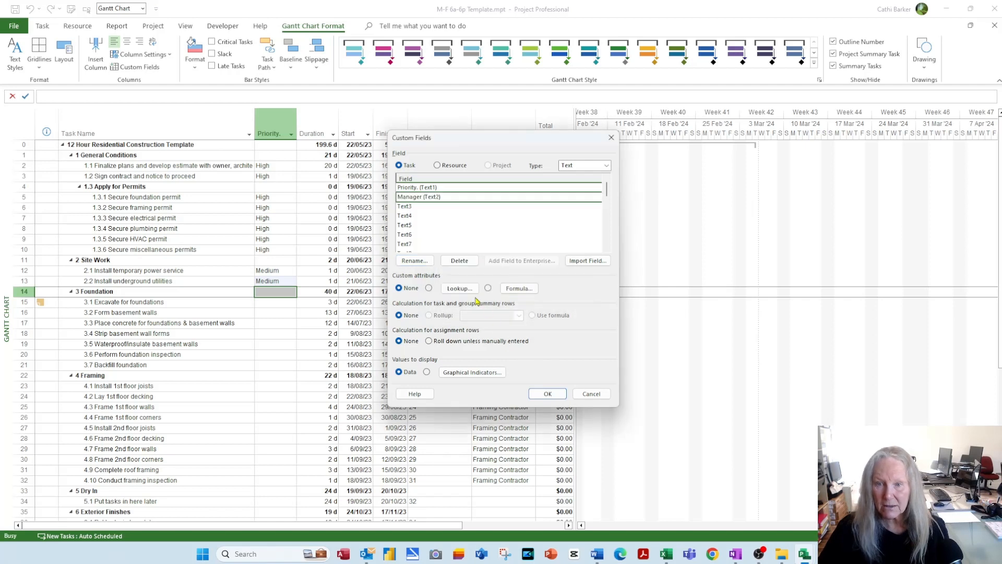
Step: Create a lookup table for the Manager field listing the first names of four managers, and save the custom field
{"action": "left_click", "coordinate": [460, 288]}
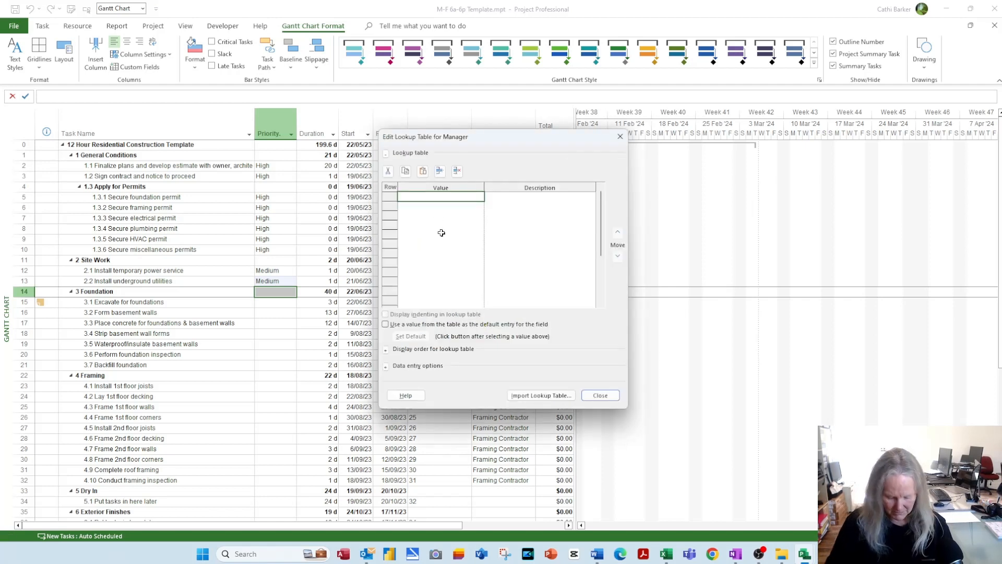
{"action": "type", "text": "Cathi"}
{"action": "key", "text": "Return"}
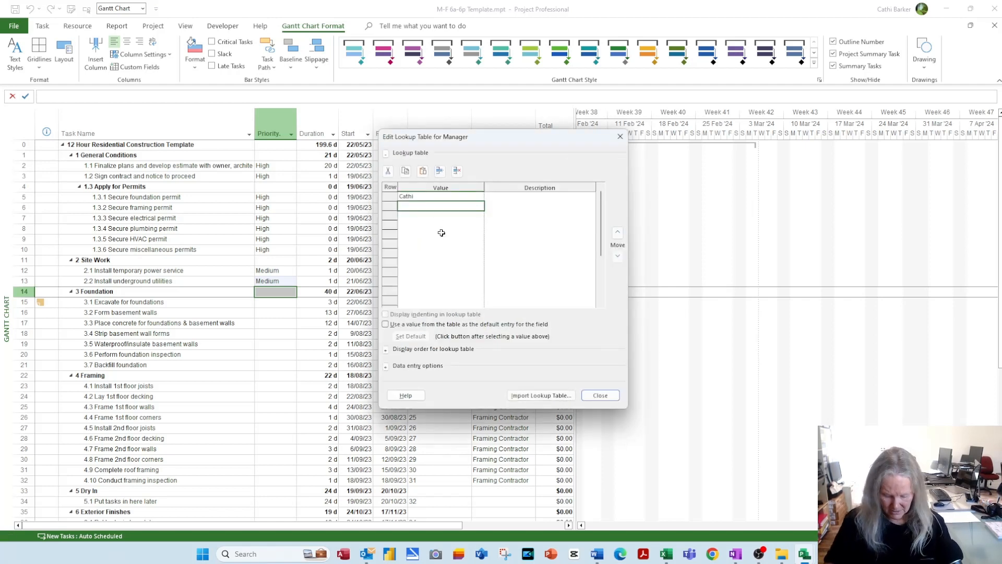
{"action": "type", "text": "Matt"}
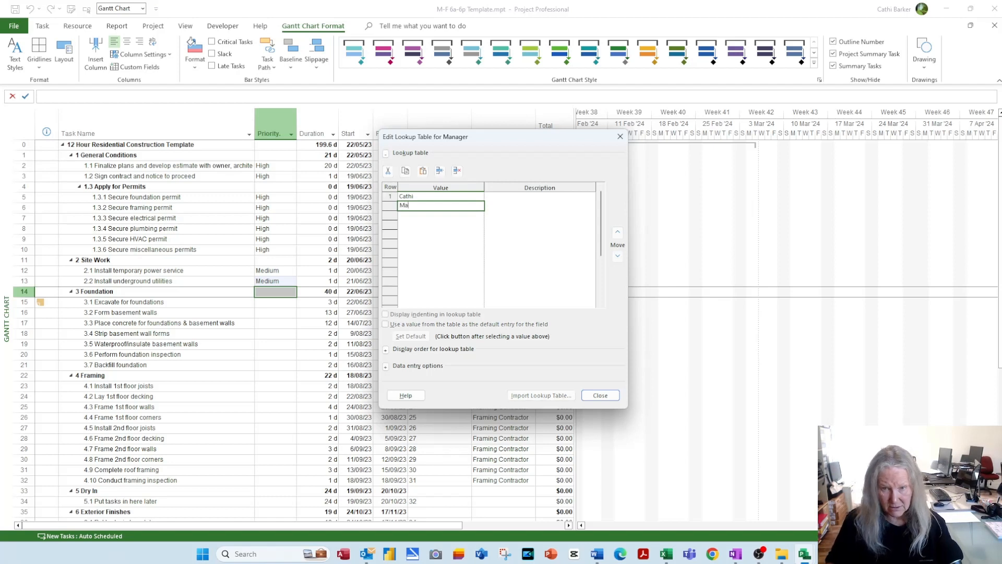
{"action": "key", "text": "Return"}
{"action": "type", "text": "Sue"}
{"action": "key", "text": "Return"}
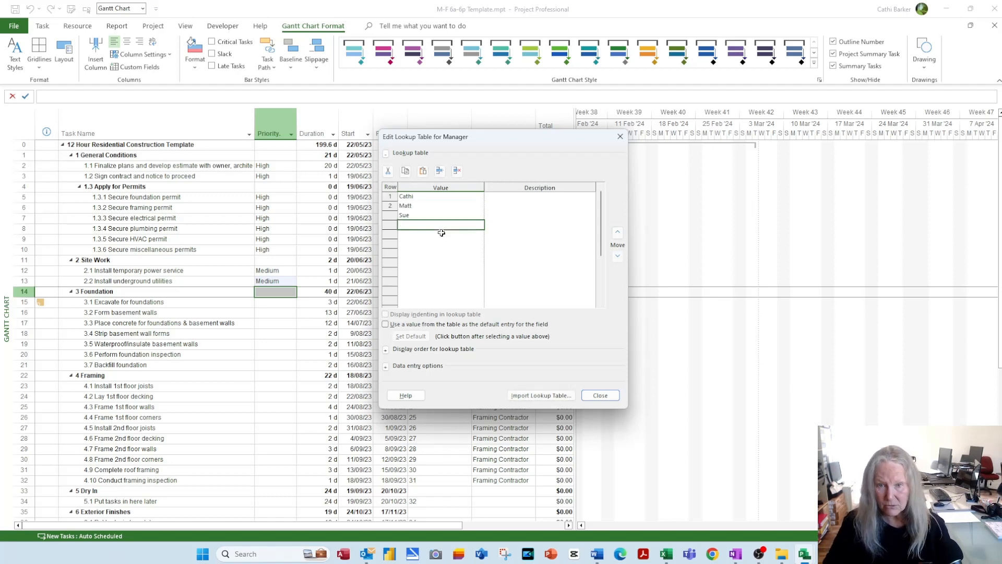
{"action": "type", "text": "Tom"}
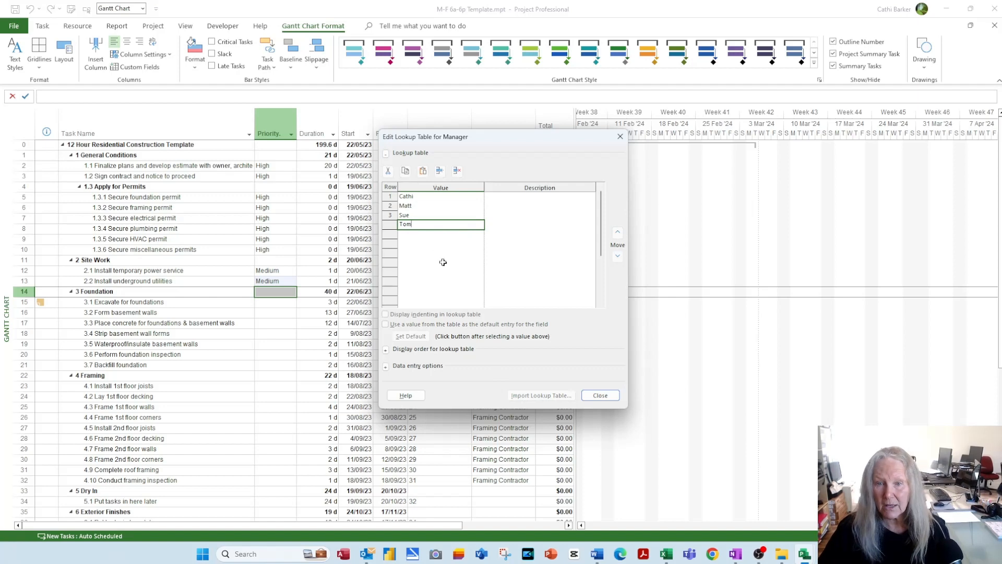
{"action": "left_click", "coordinate": [424, 233]}
{"action": "left_click", "coordinate": [601, 395]}
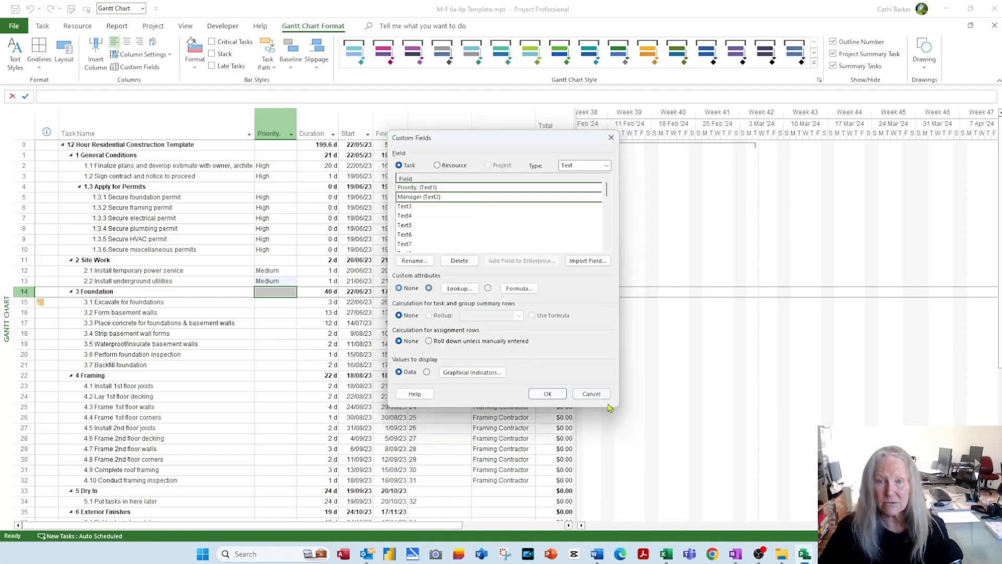
{"action": "left_click", "coordinate": [545, 394]}
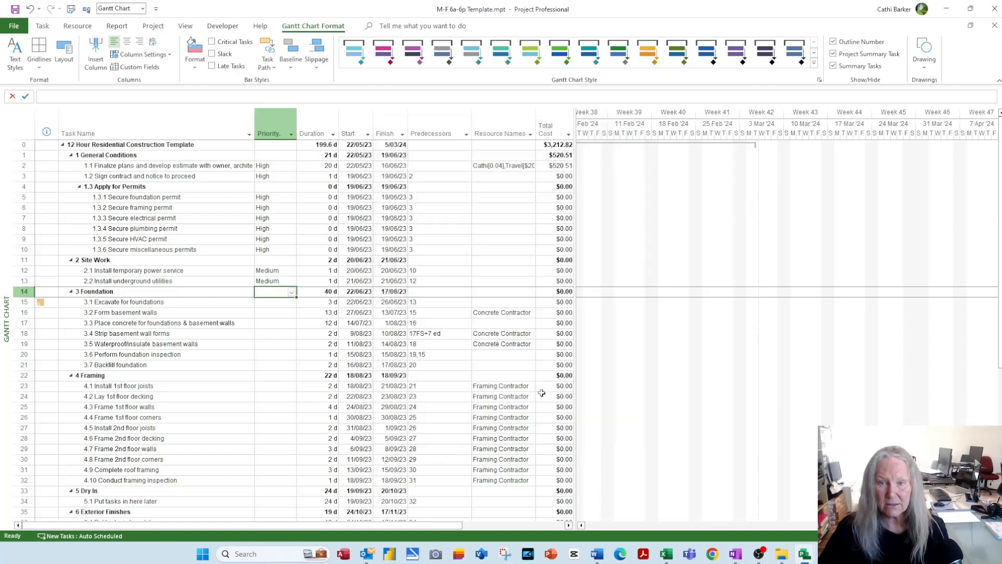
Step: Insert the custom Manager (Text2) column before the Duration column
{"action": "right_click", "coordinate": [328, 132]}
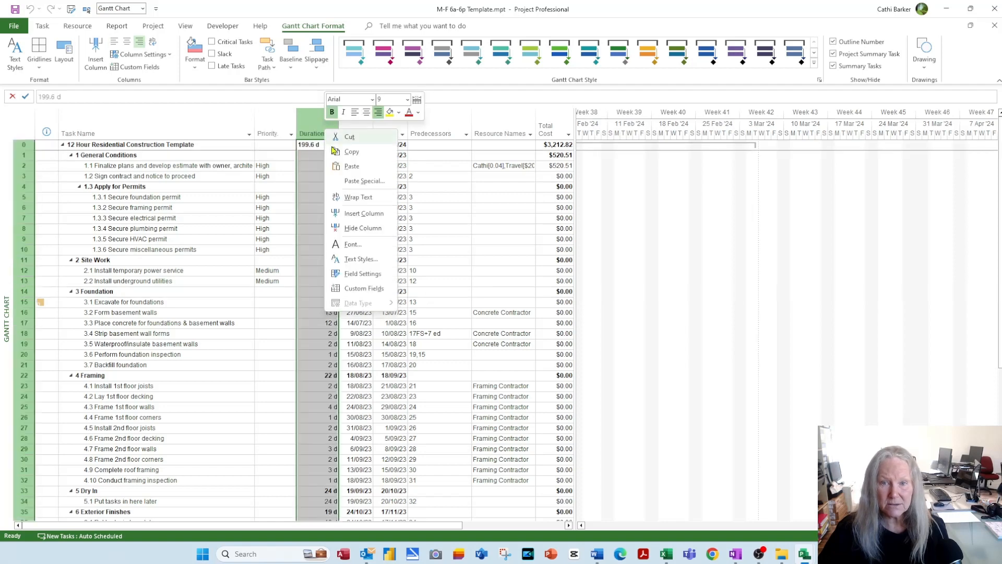
{"action": "left_click", "coordinate": [366, 213]}
{"action": "type", "text": "manager ( Text2"}
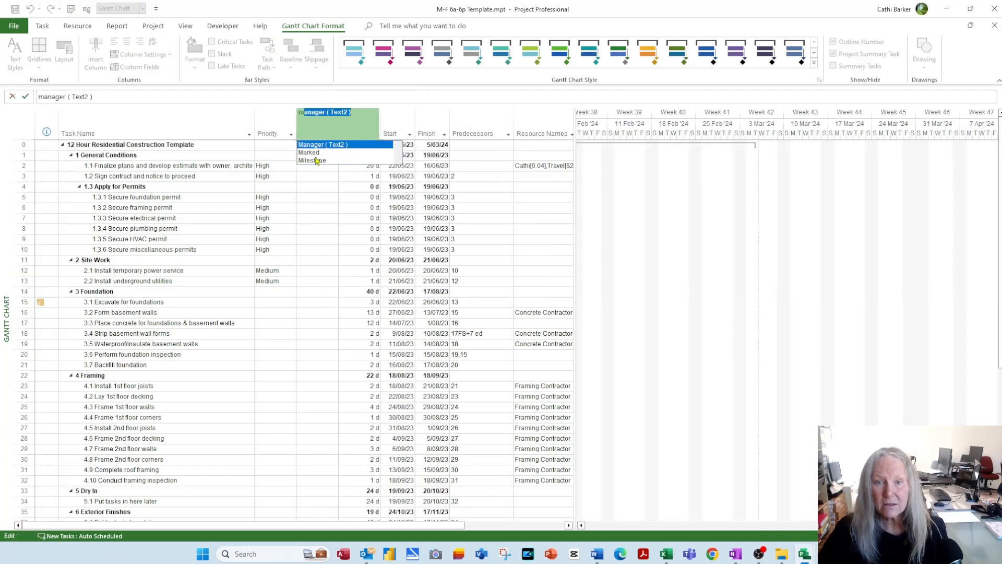
{"action": "left_click", "coordinate": [323, 144]}
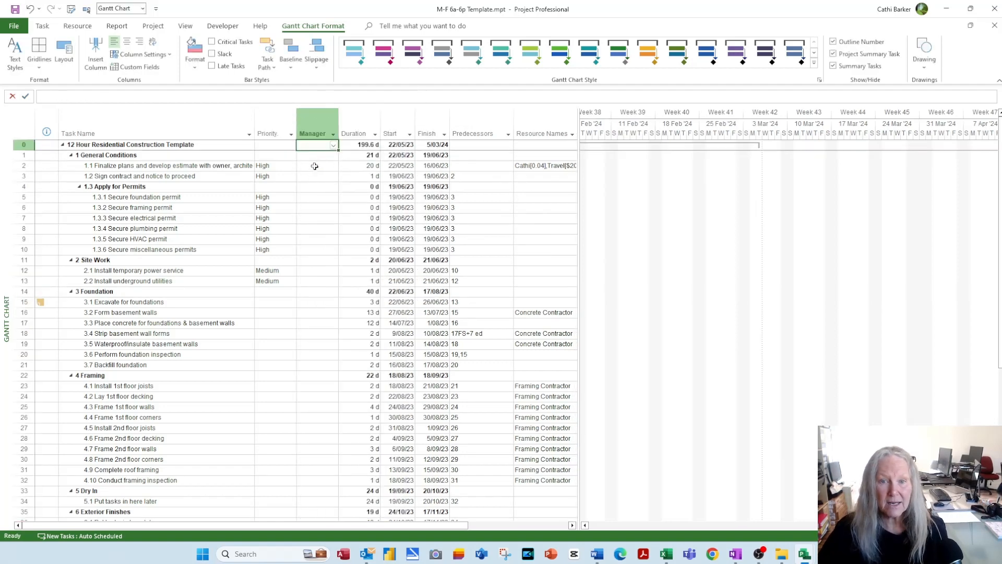
Step: Assign the second manager in the lookup list to task 1.1 and fill that value down through task 2.2
{"action": "left_click", "coordinate": [315, 165]}
{"action": "left_click", "coordinate": [335, 167]}
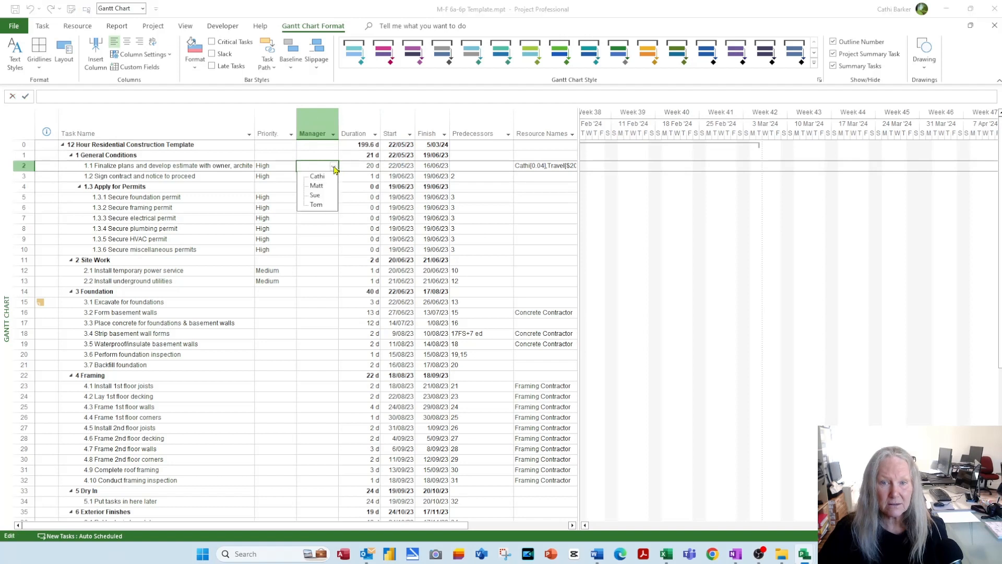
{"action": "left_click", "coordinate": [336, 172]}
{"action": "left_click_drag", "start_coordinate": [339, 173], "coordinate": [337, 243]}
{"action": "left_click", "coordinate": [319, 165]}
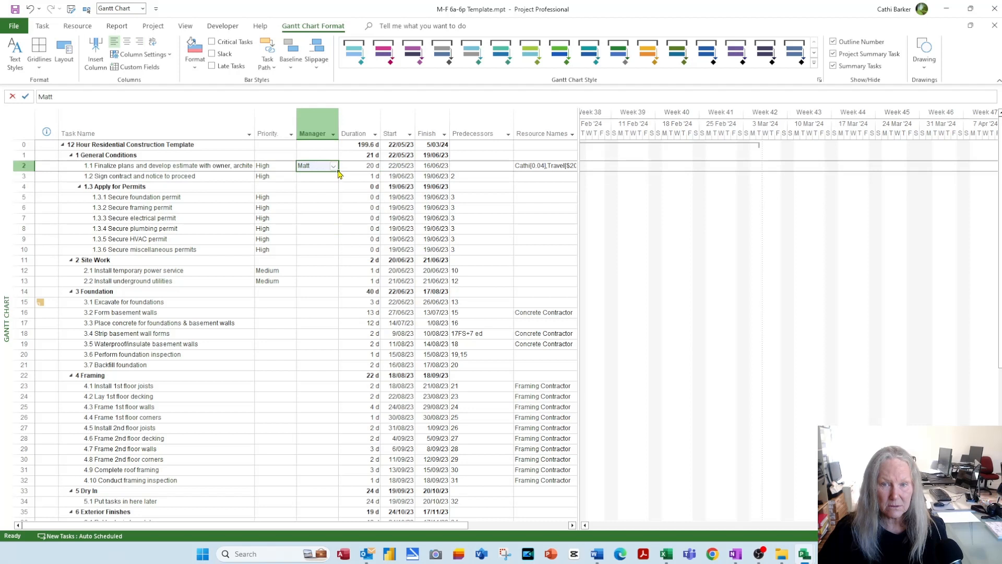
{"action": "left_click_drag", "start_coordinate": [339, 171], "coordinate": [338, 284]}
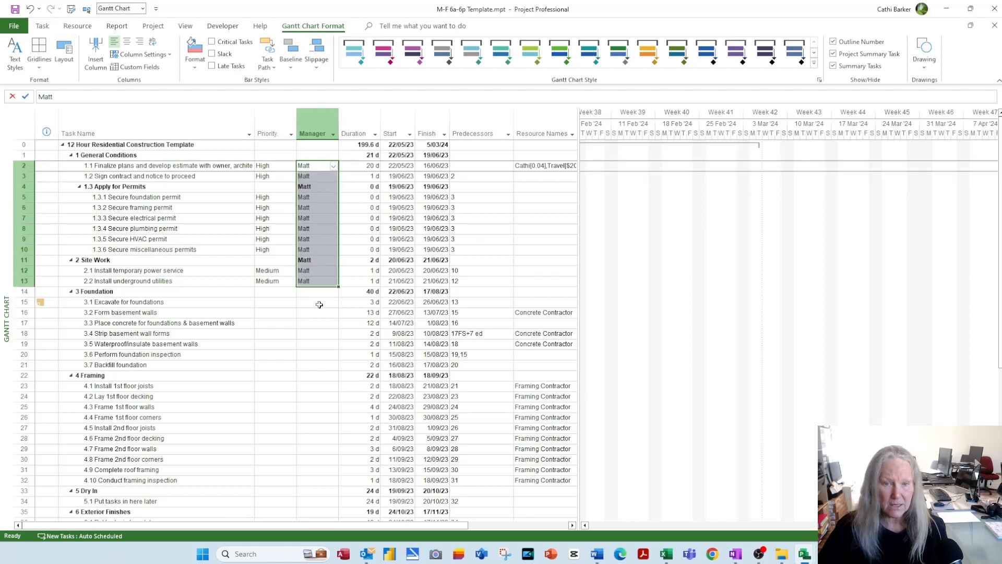
Step: Assign the fourth manager in the lookup list to Foundation task 3.1 and fill that value down through task 3.7
{"action": "left_click", "coordinate": [320, 302]}
{"action": "left_click", "coordinate": [333, 303]}
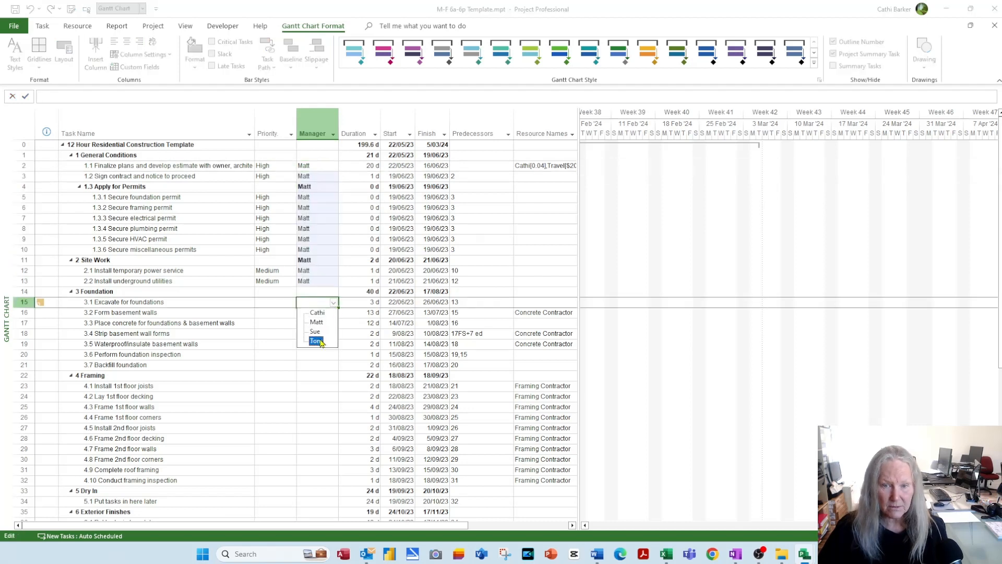
{"action": "left_click", "coordinate": [324, 329]}
{"action": "left_click_drag", "start_coordinate": [339, 308], "coordinate": [338, 370]}
{"action": "left_click", "coordinate": [317, 405]}
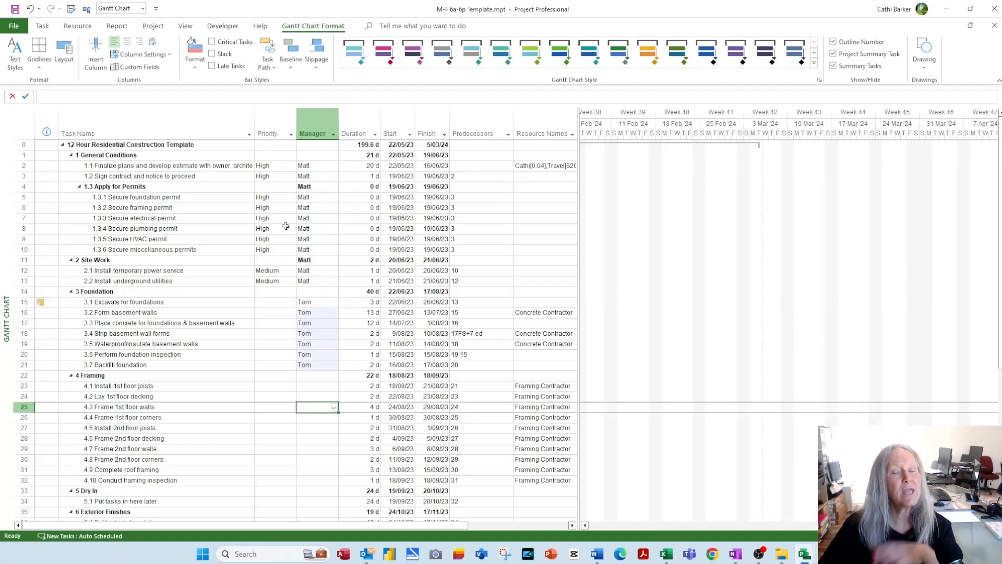
Step: Review the lookup choices in the Manager and Priority cells of task 1.1
{"action": "left_click", "coordinate": [312, 167]}
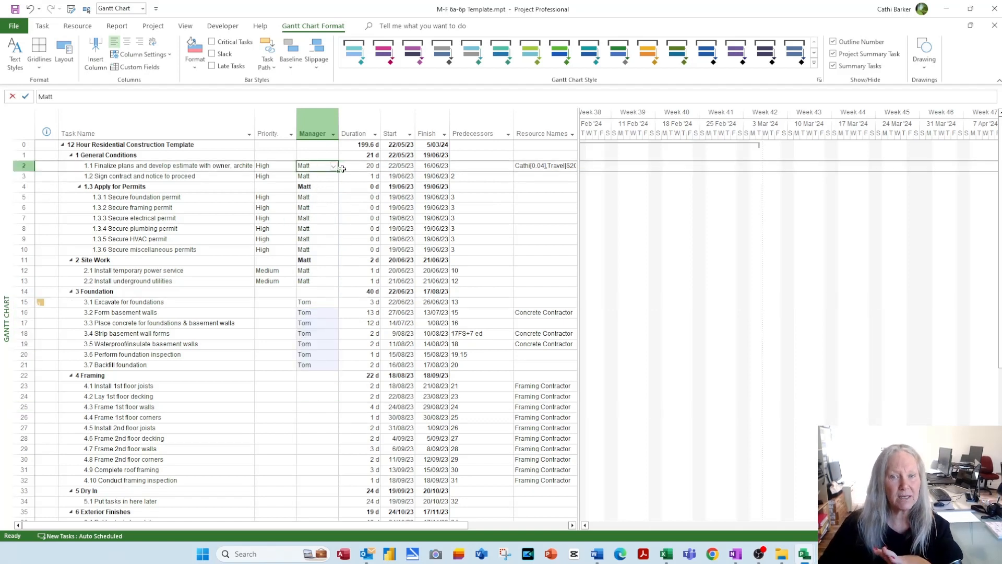
{"action": "left_click", "coordinate": [334, 166]}
{"action": "left_click", "coordinate": [335, 168]}
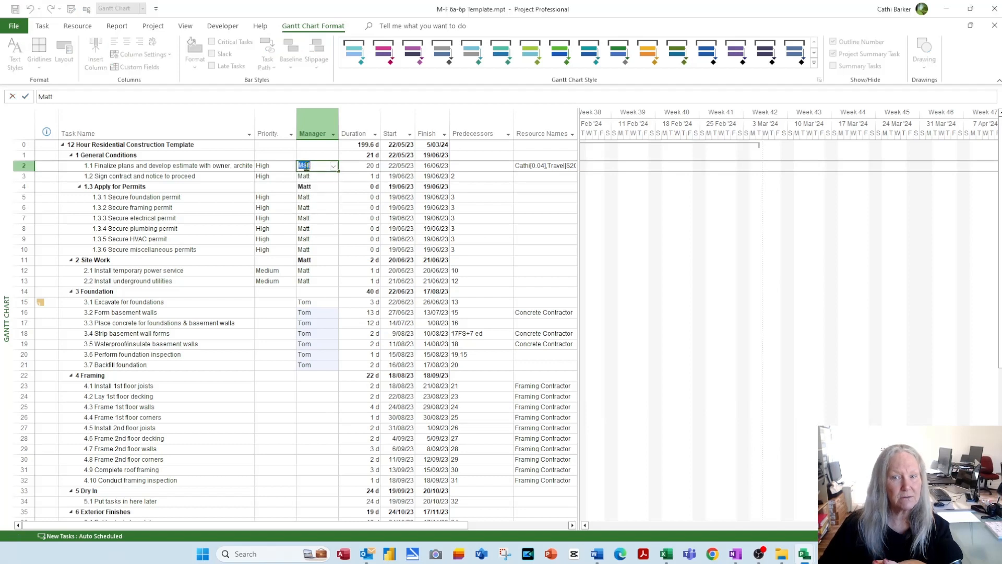
{"action": "left_click", "coordinate": [276, 165]}
{"action": "left_click", "coordinate": [293, 166]}
{"action": "left_click", "coordinate": [294, 168]}
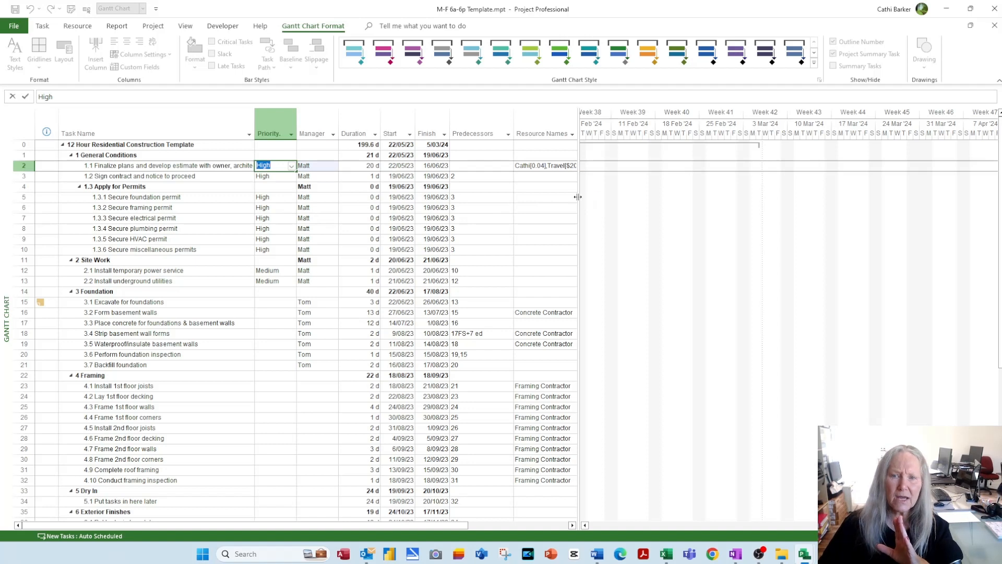
Step: Widen the table area to show the cost columns and insert a Fixed Cost column before Total Cost
{"action": "left_click_drag", "start_coordinate": [578, 196], "coordinate": [751, 197]}
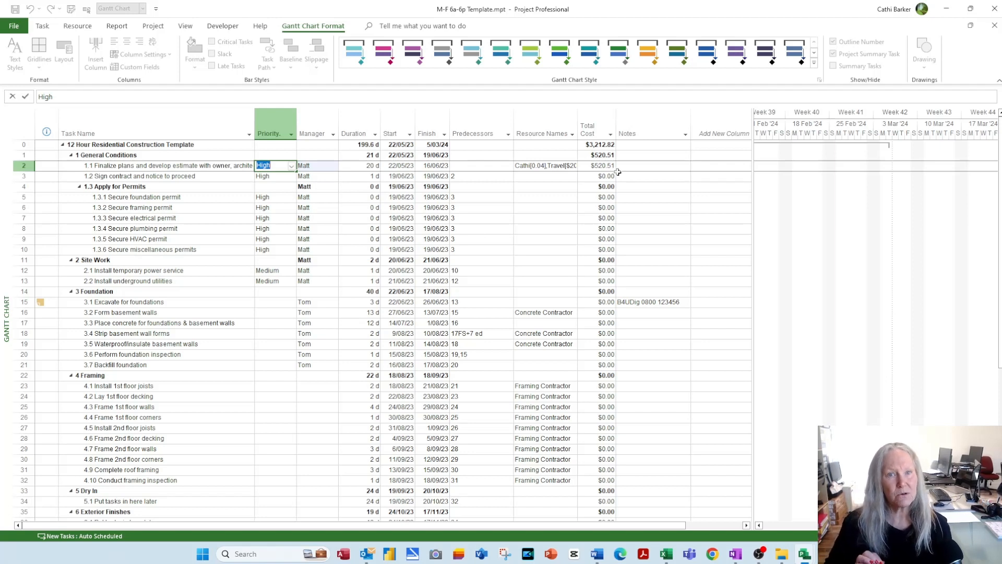
{"action": "left_click", "coordinate": [595, 137]}
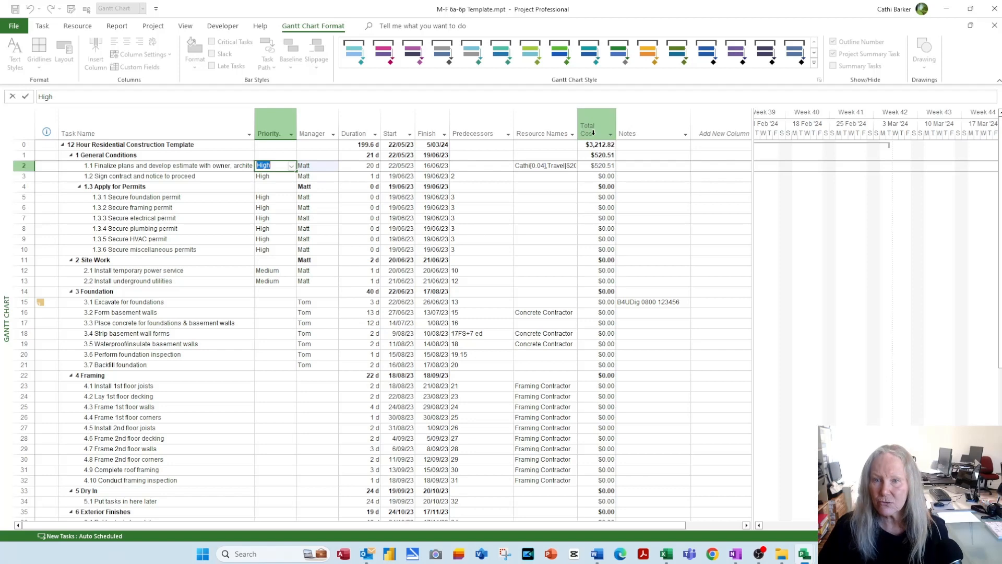
{"action": "right_click", "coordinate": [594, 138]}
{"action": "left_click", "coordinate": [629, 221]}
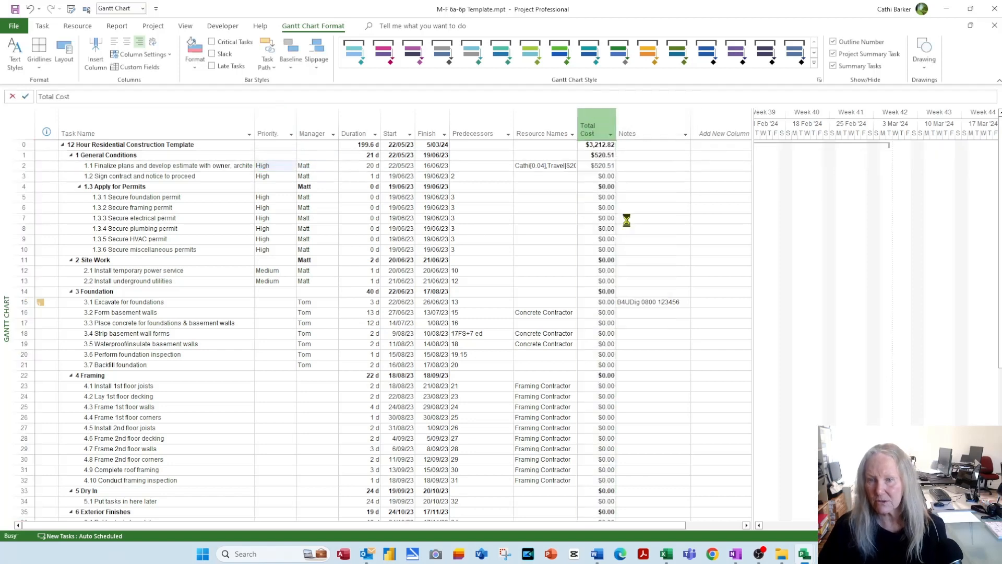
{"action": "type", "text": "finish"}
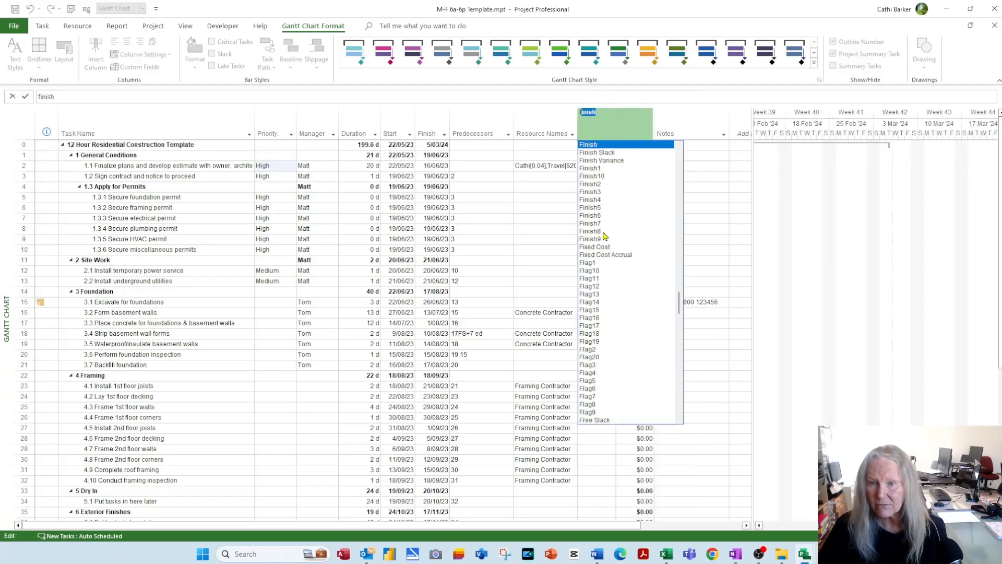
{"action": "left_click", "coordinate": [597, 247]}
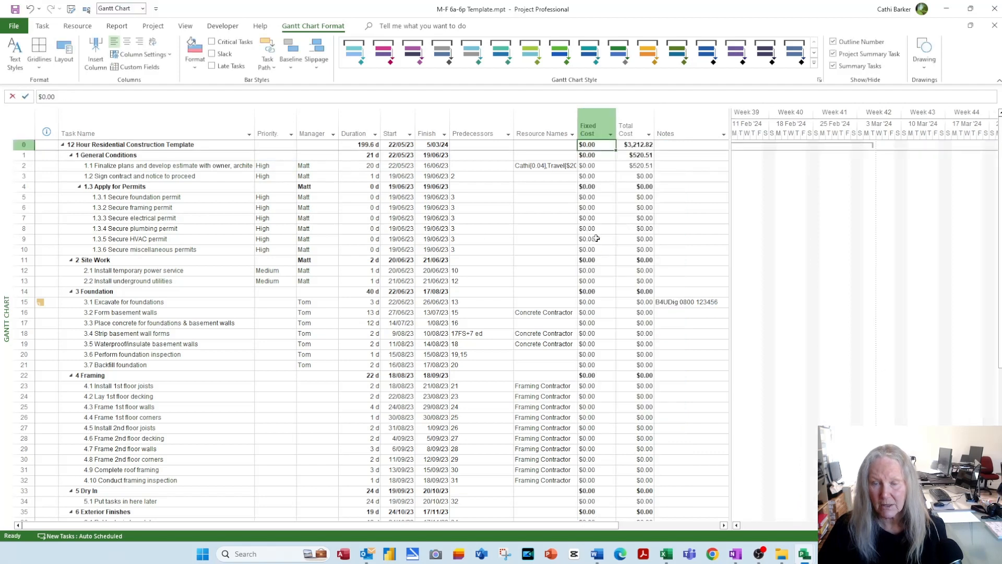
Step: Title the Fixed Cost column "Invoicces" and align its data right
{"action": "right_click", "coordinate": [590, 124]}
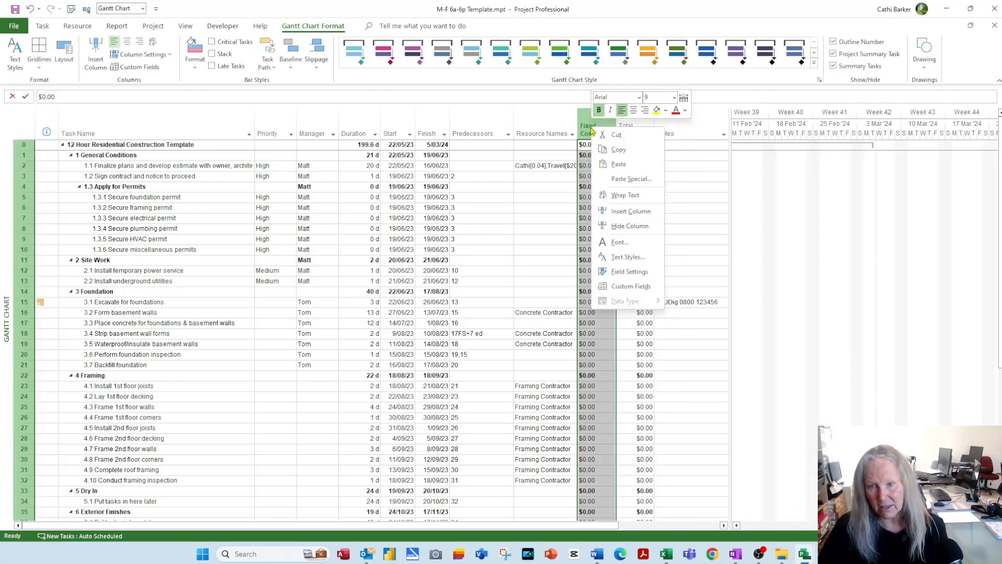
{"action": "left_click", "coordinate": [632, 276]}
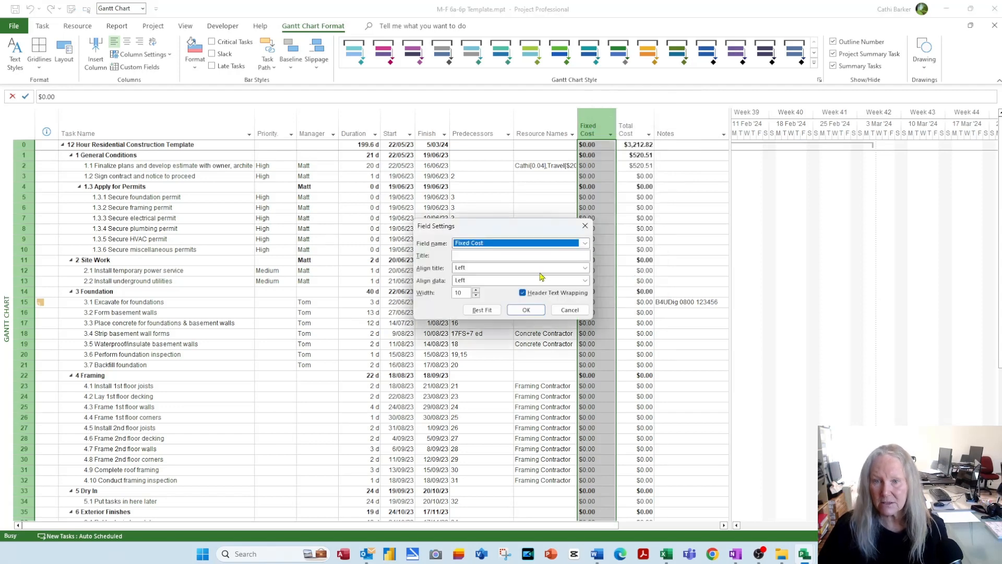
{"action": "left_click", "coordinate": [504, 254]}
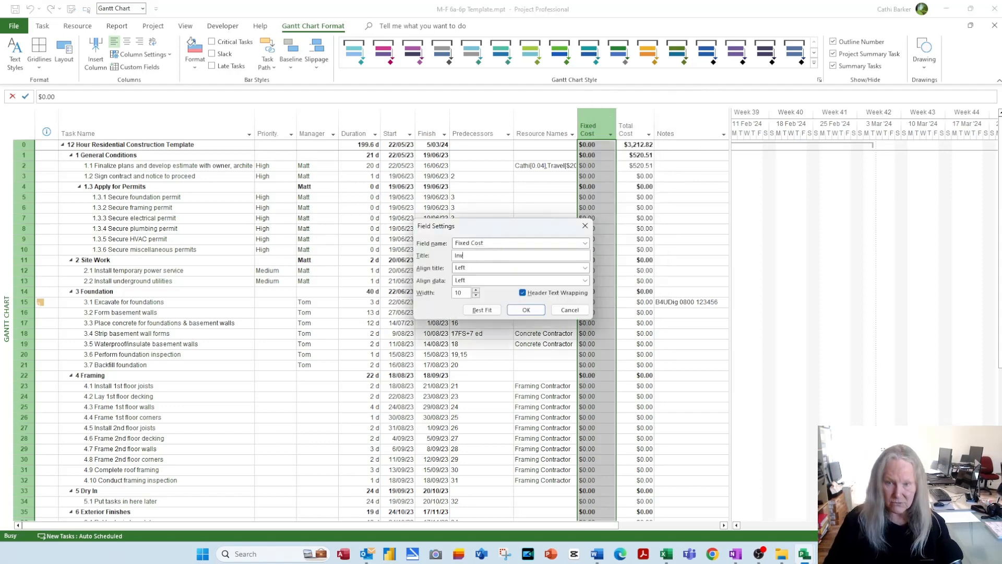
{"action": "left_click", "coordinate": [471, 281]}
{"action": "left_click", "coordinate": [468, 305]}
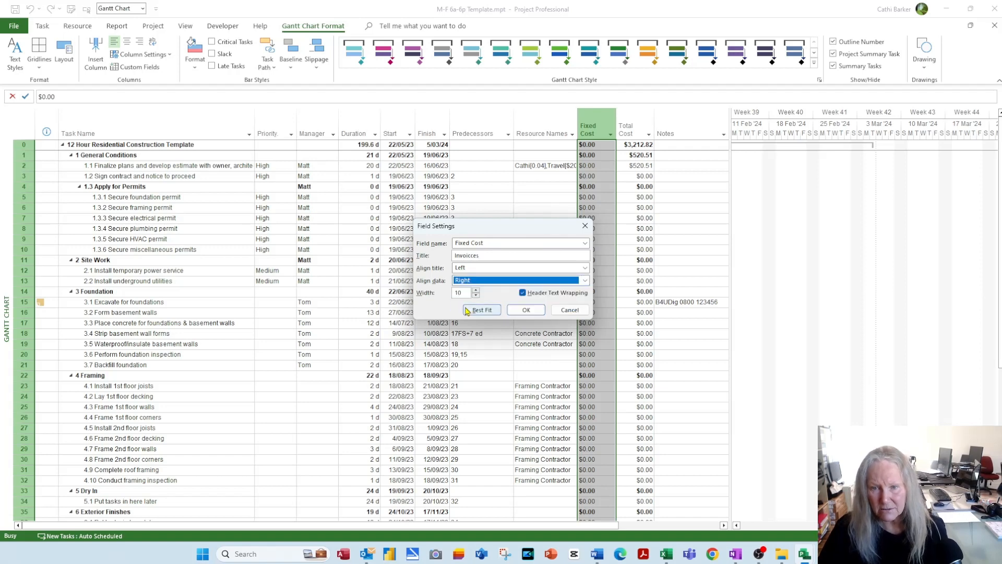
{"action": "left_click", "coordinate": [530, 312]}
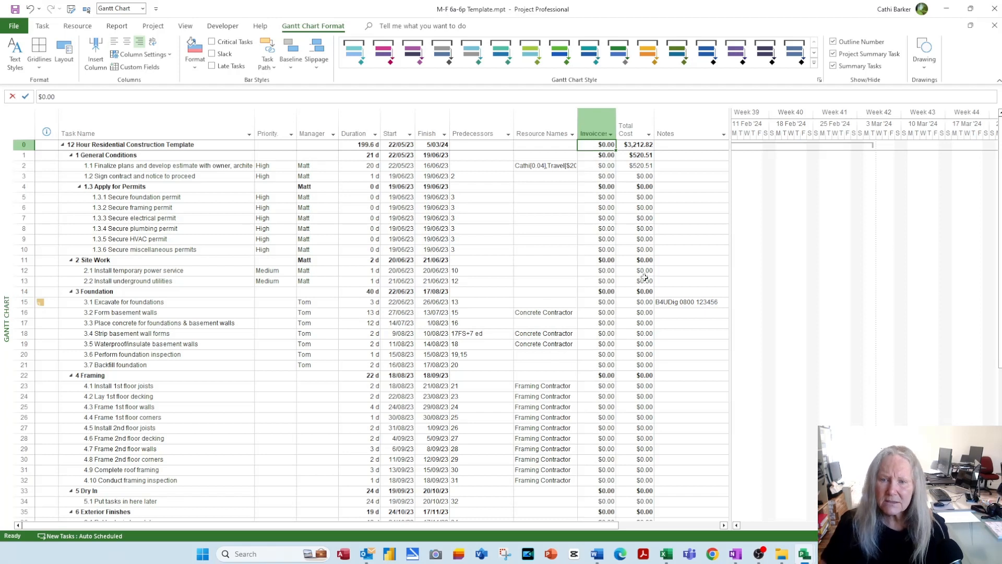
Step: Enter an invoice amount of 500 for task 3.2 Form basement walls
{"action": "key", "text": "Down"}
{"action": "key", "text": "Down"}
{"action": "key", "text": "Down"}
{"action": "key", "text": "Down"}
{"action": "key", "text": "Down"}
{"action": "key", "text": "Down"}
{"action": "key", "text": "Down"}
{"action": "key", "text": "Down"}
{"action": "key", "text": "Down"}
{"action": "key", "text": "Down"}
{"action": "key", "text": "Down"}
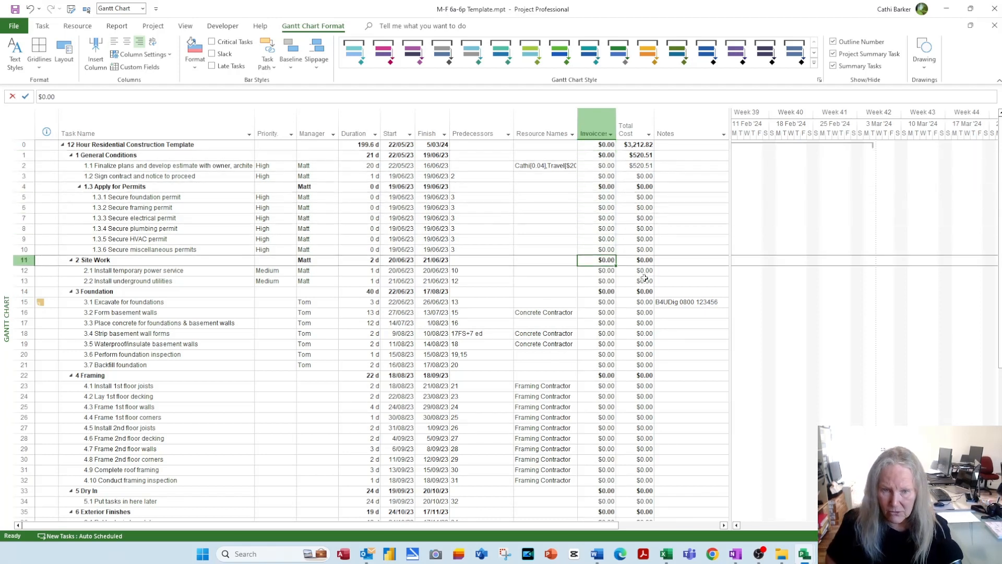
{"action": "key", "text": "Down"}
{"action": "key", "text": "Down"}
{"action": "key", "text": "Down"}
{"action": "key", "text": "Down"}
{"action": "key", "text": "Down"}
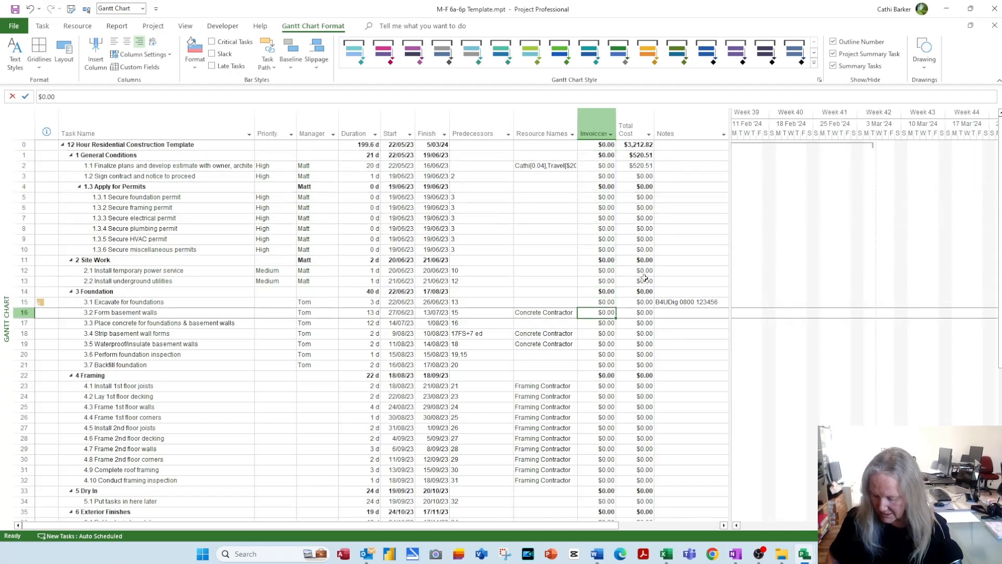
{"action": "type", "text": "500"}
{"action": "key", "text": "Return"}
Step: Enter invoice amounts of 1,000 for task 3.4 Strip basement wall forms and 1500 for task 3.5 Waterproof/Insulate basement walls
{"action": "key", "text": "Down"}
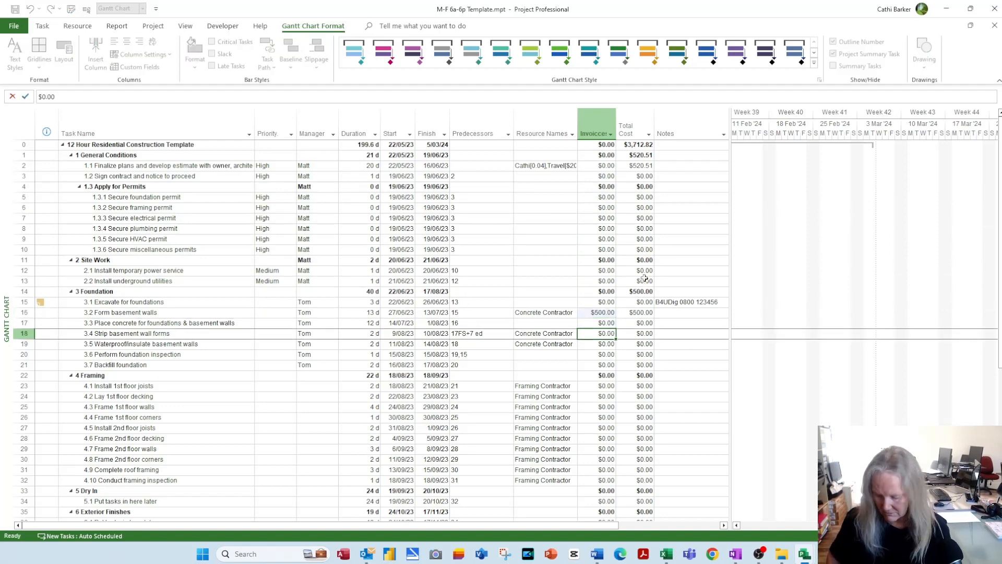
{"action": "type", "text": "1,000"}
{"action": "key", "text": "Return"}
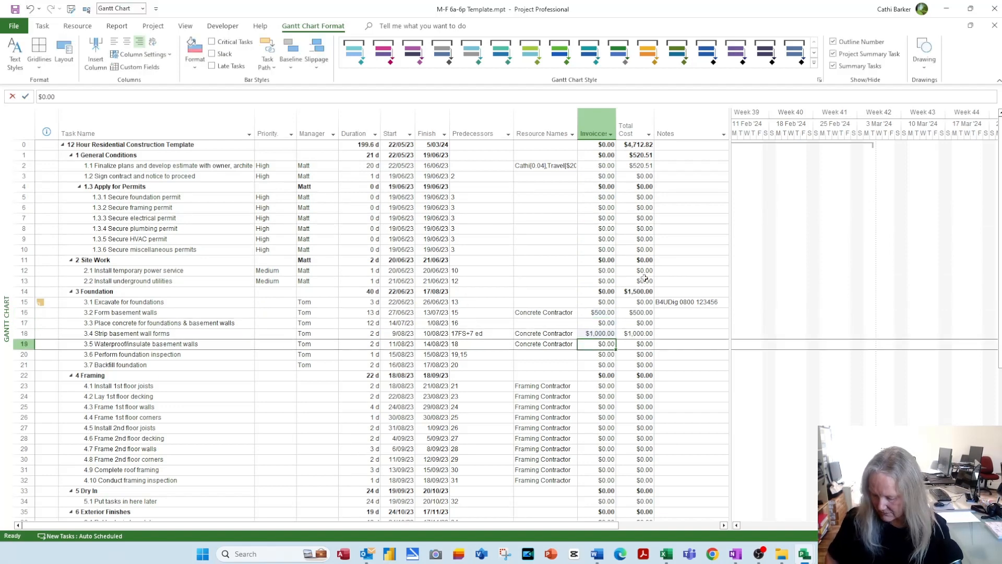
{"action": "type", "text": "1500"}
{"action": "key", "text": "Return"}
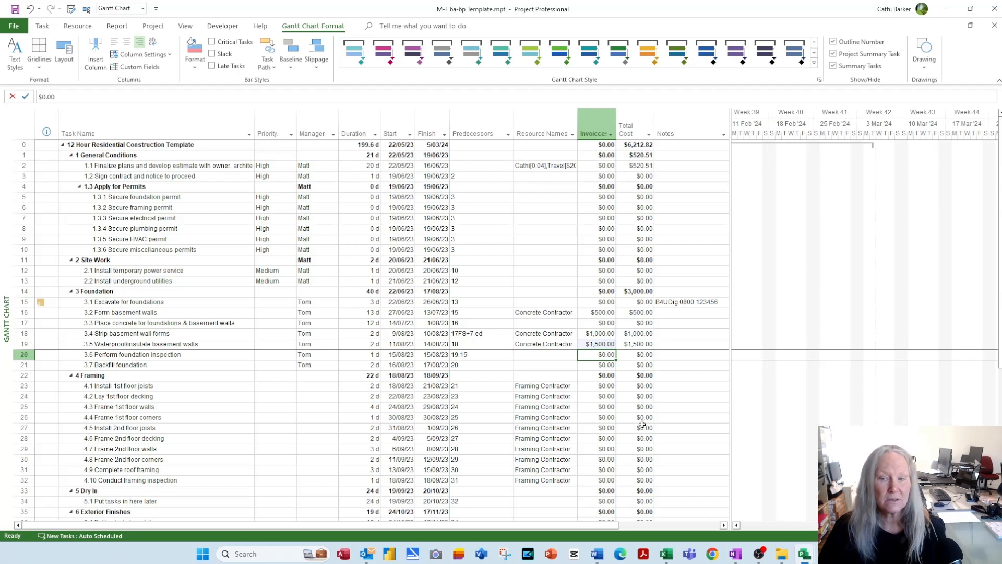
Step: Enter an invoice amount of 5000 for task 4.10 Conduct framing inspection and check the Total Cost of the task and its Framing summary
{"action": "left_click", "coordinate": [593, 387]}
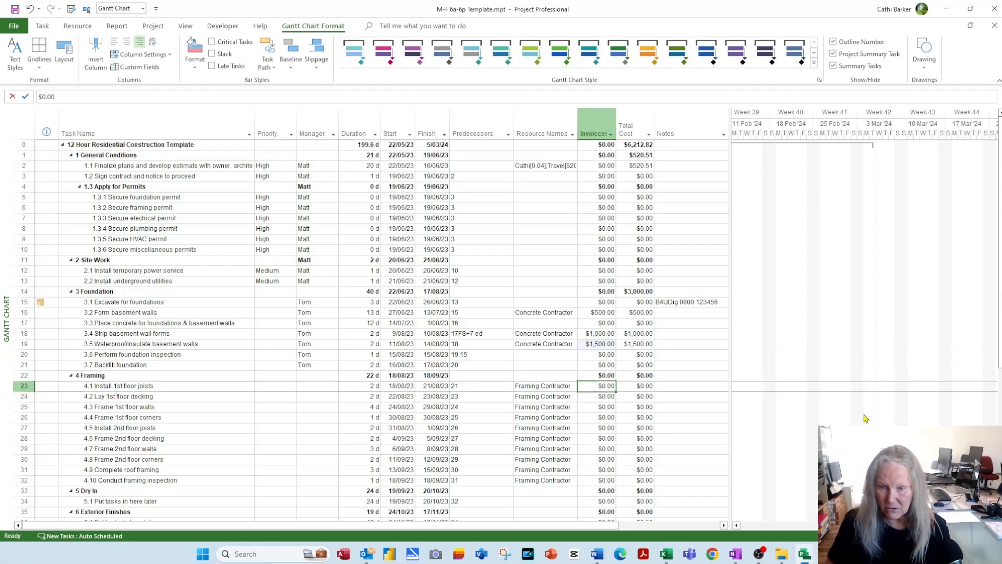
{"action": "key", "text": "Down"}
{"action": "key", "text": "Down"}
{"action": "key", "text": "Down"}
{"action": "key", "text": "Down"}
{"action": "key", "text": "Down"}
{"action": "key", "text": "Down"}
{"action": "key", "text": "Down"}
{"action": "key", "text": "Down"}
{"action": "key", "text": "Down"}
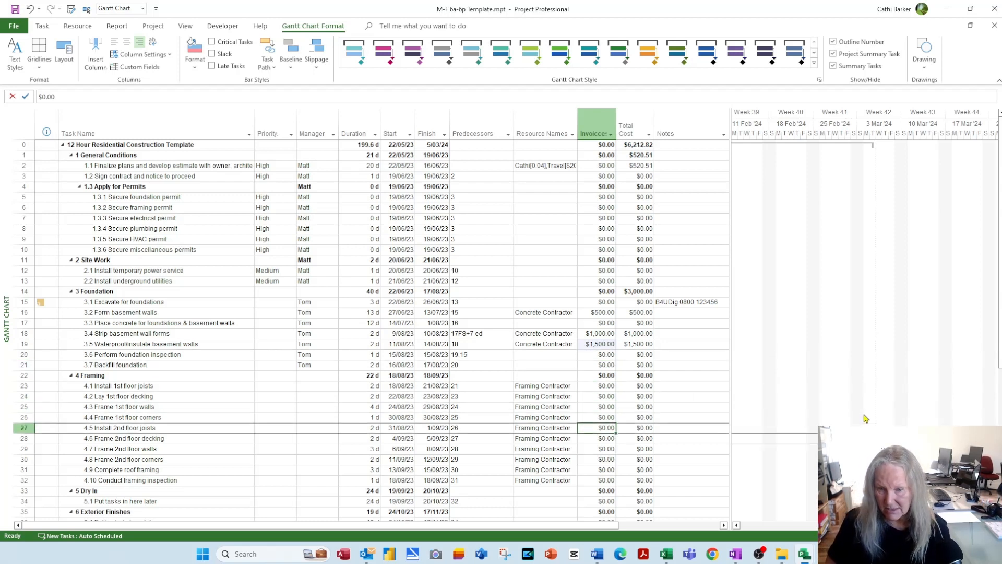
{"action": "type", "text": "5000"}
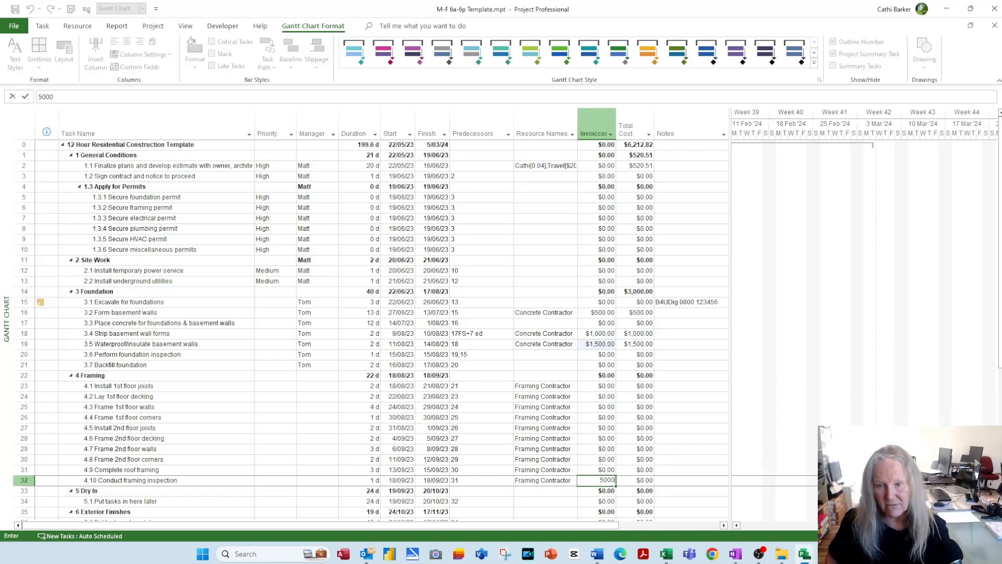
{"action": "key", "text": "Return"}
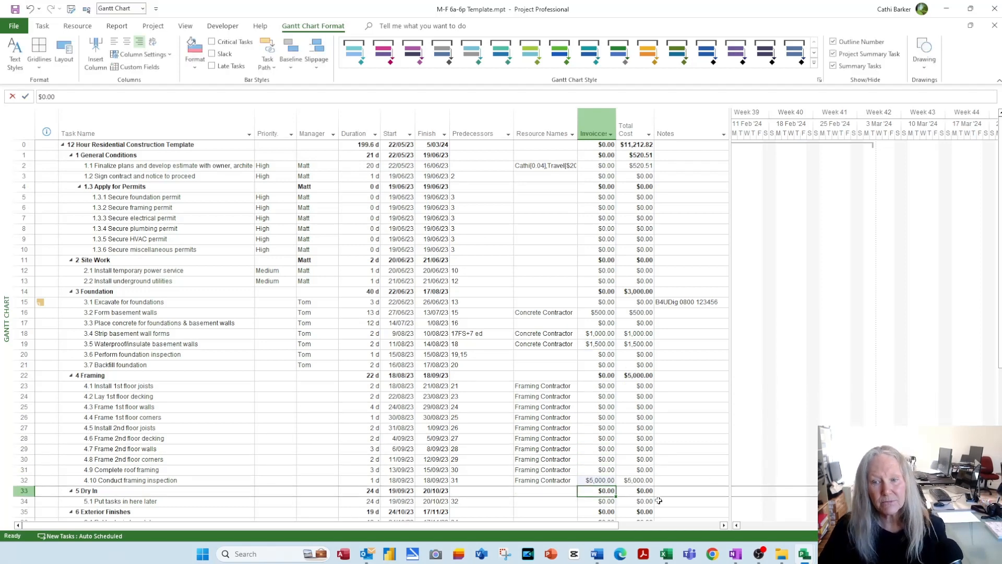
{"action": "left_click", "coordinate": [648, 482]}
{"action": "left_click", "coordinate": [639, 374]}
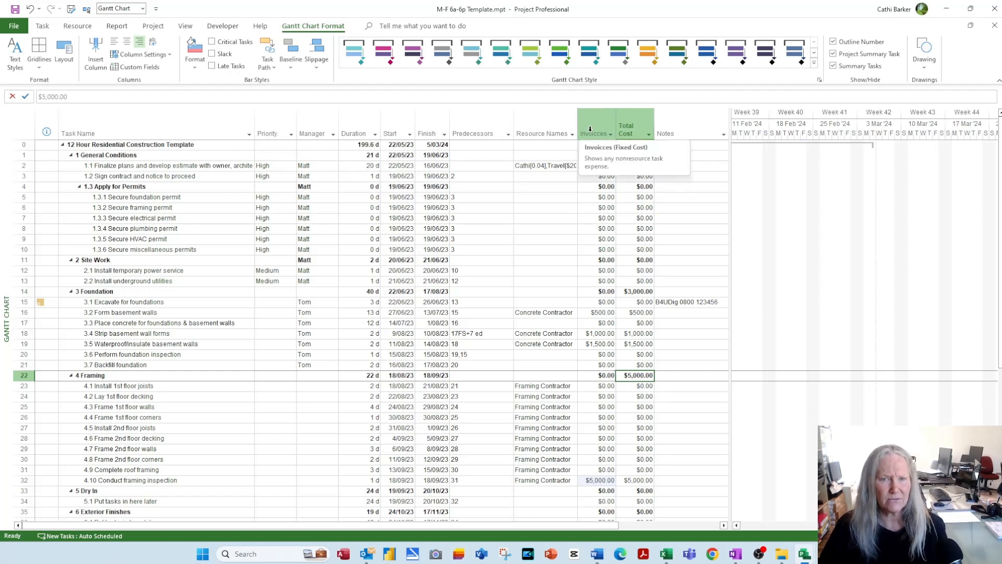
Step: Rename the custom task cost field Cost1 to "Resource Cost"
{"action": "left_click", "coordinate": [142, 68]}
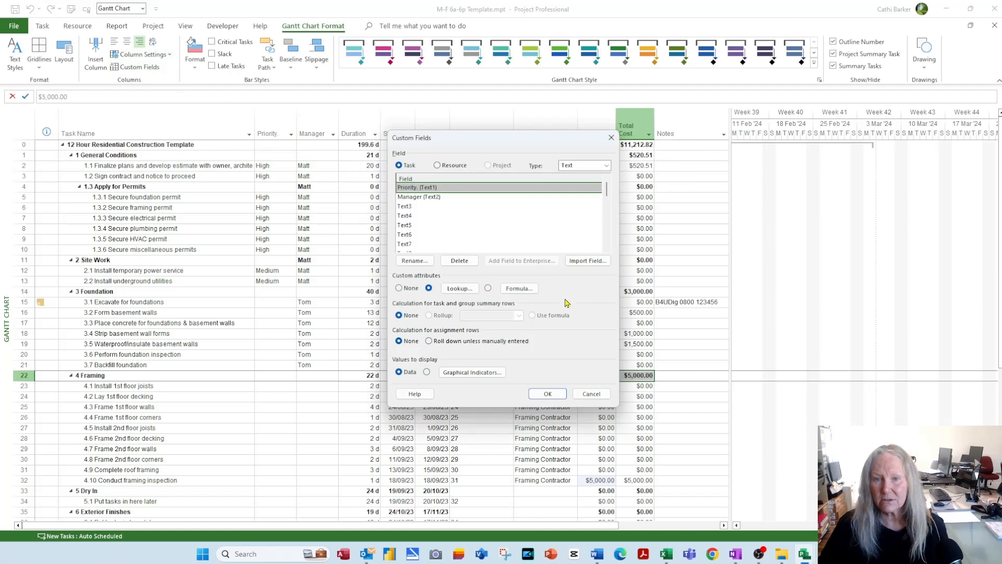
{"action": "left_click", "coordinate": [606, 165]}
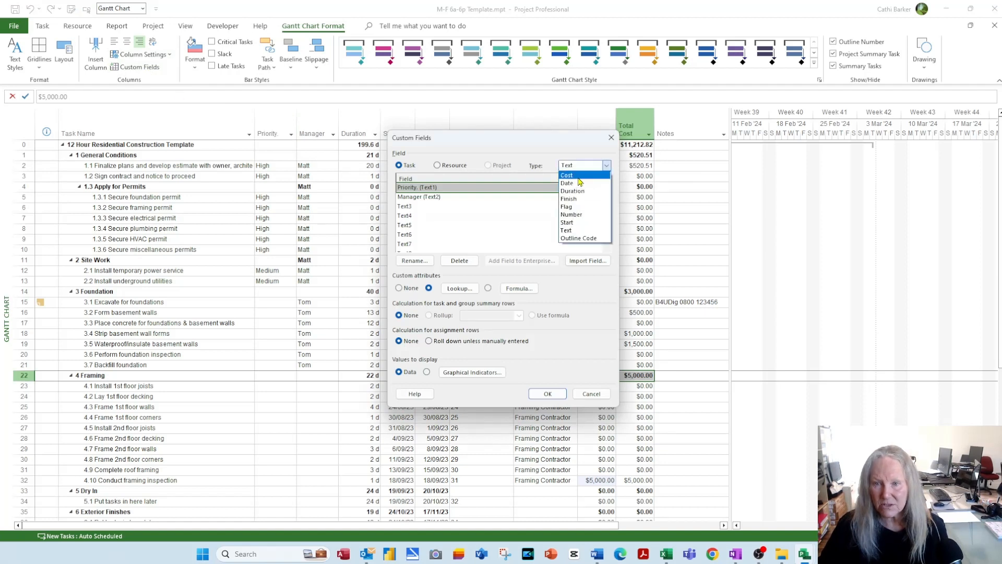
{"action": "left_click", "coordinate": [579, 178]}
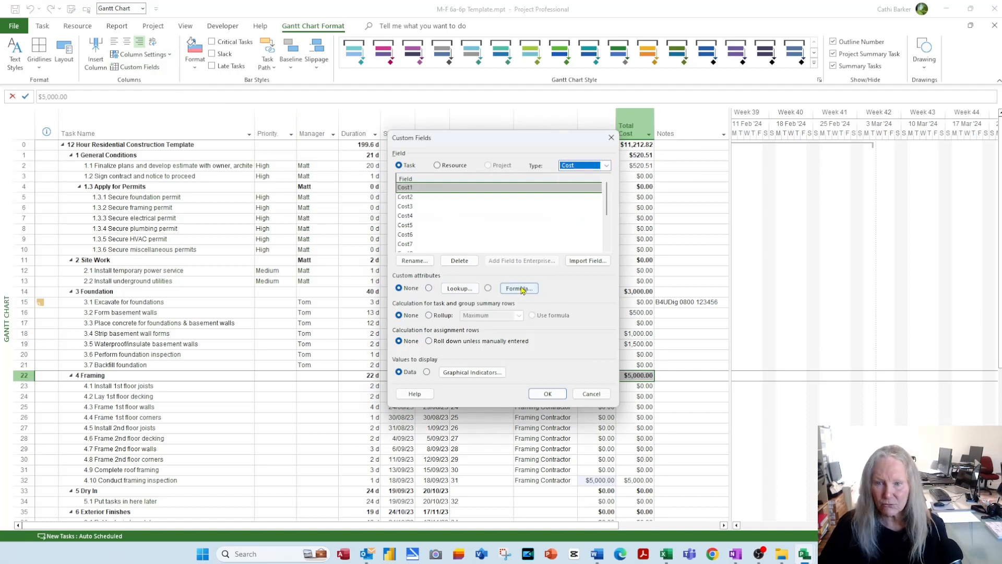
{"action": "left_click", "coordinate": [413, 261]}
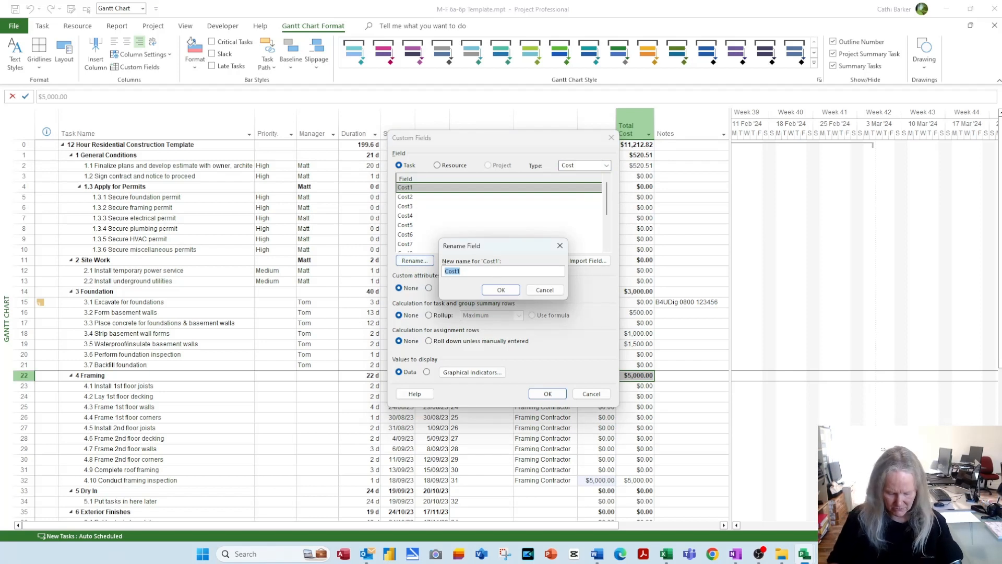
{"action": "type", "text": "Resource"}
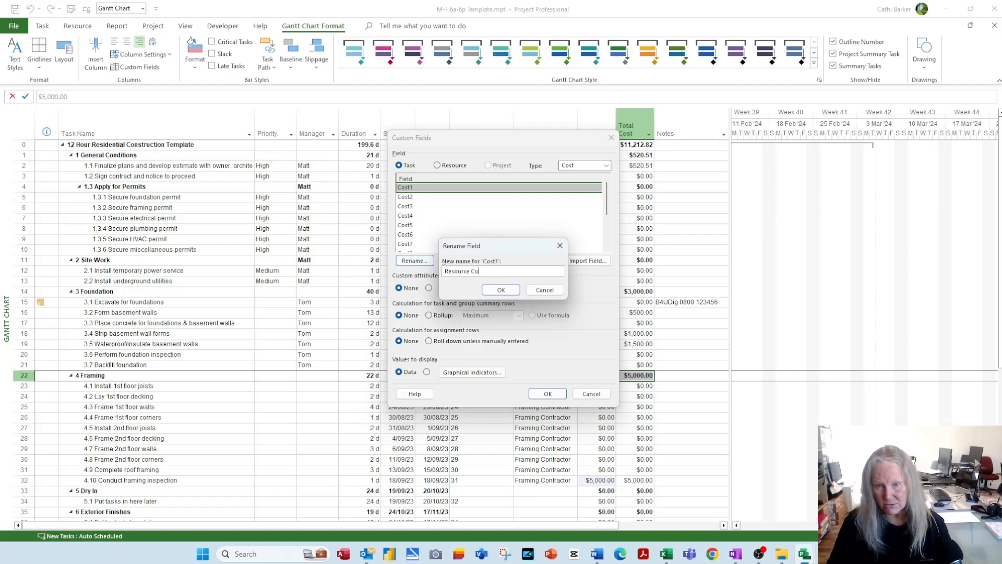
{"action": "left_click", "coordinate": [502, 290]}
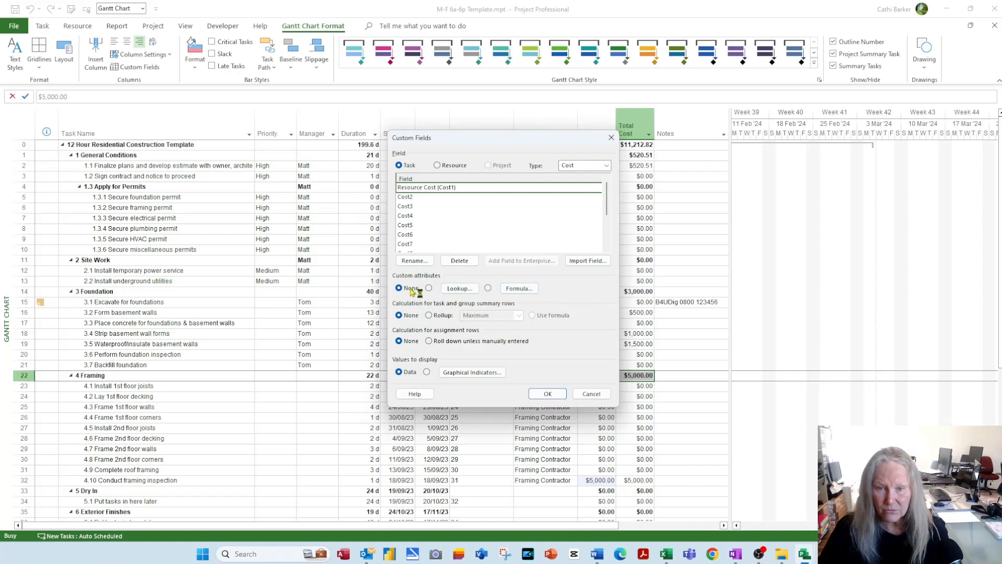
Step: Give the Resource Cost field the formula [Cost] - [Fixed Cost], accept replacing its existing data and save the custom field
{"action": "left_click", "coordinate": [529, 288]}
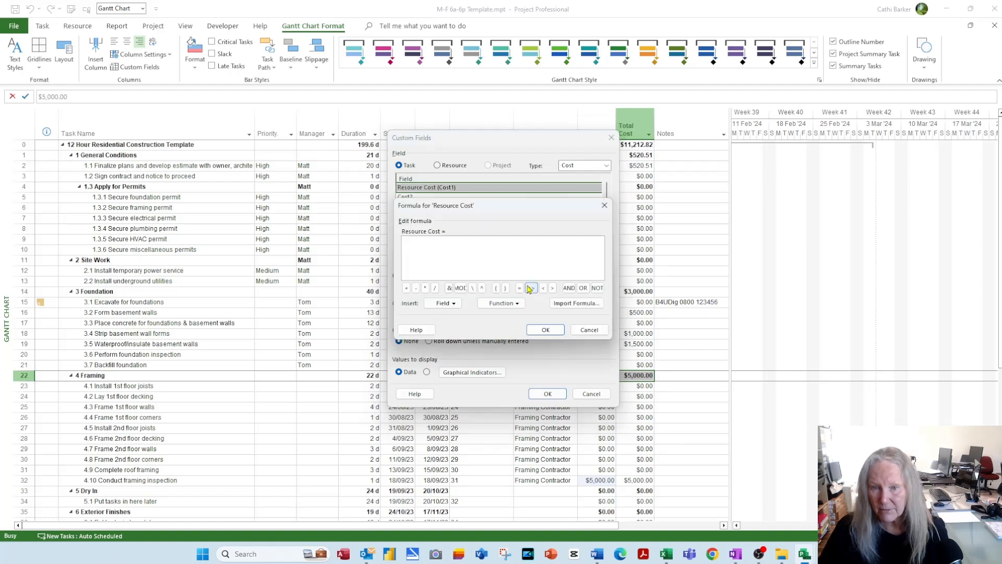
{"action": "left_click", "coordinate": [443, 304]}
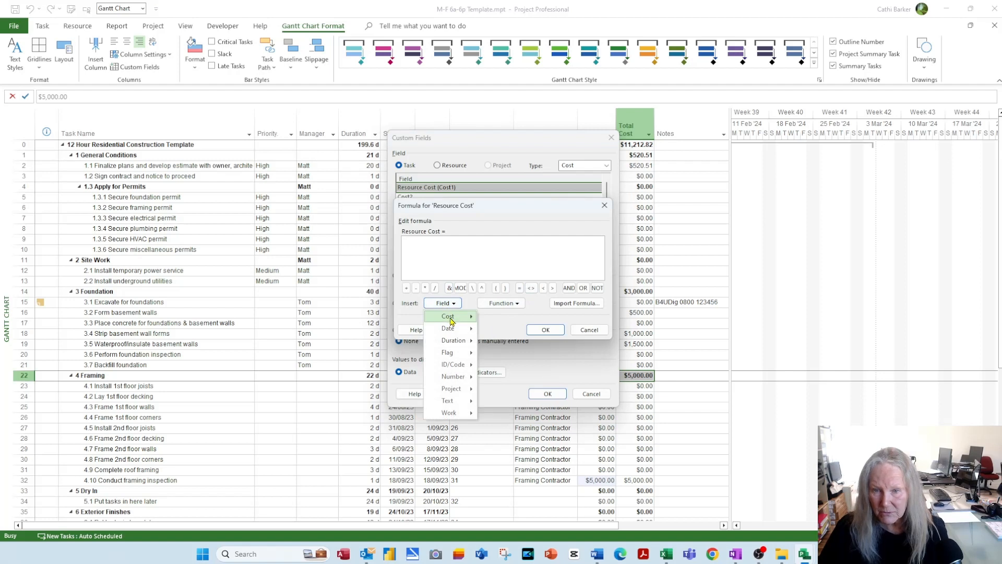
{"action": "mouse_move", "coordinate": [452, 321]}
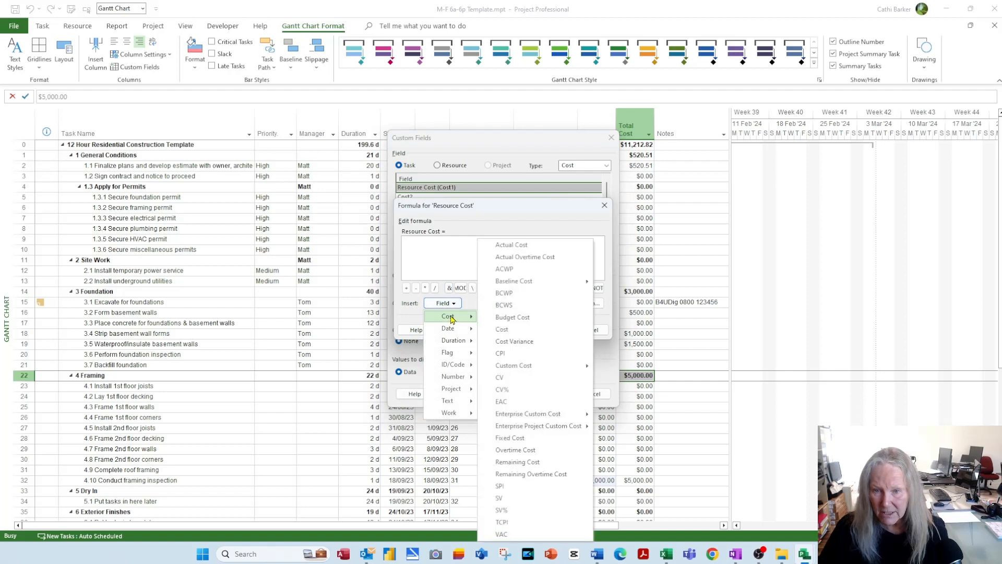
{"action": "left_click", "coordinate": [515, 330]}
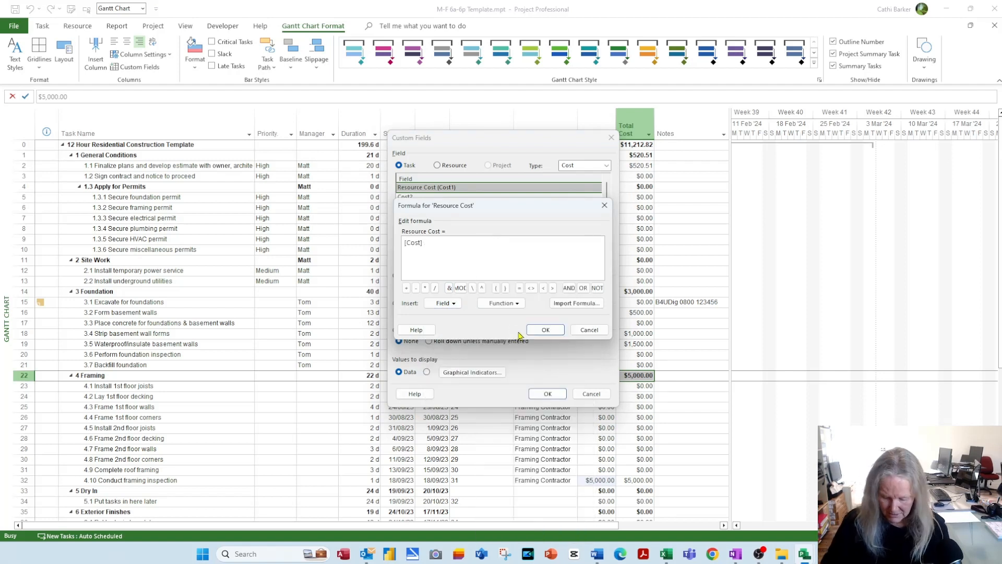
{"action": "left_click", "coordinate": [443, 303]}
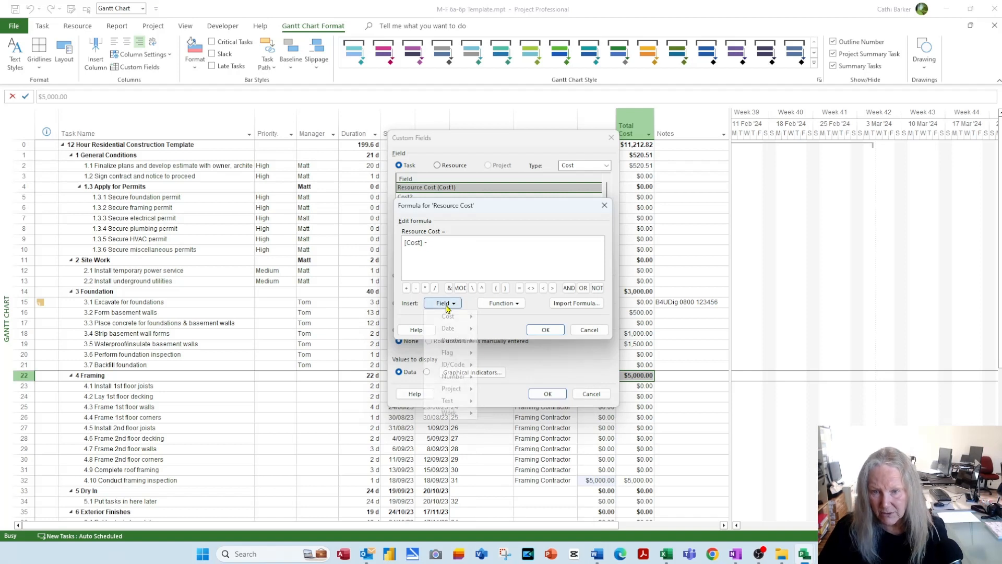
{"action": "mouse_move", "coordinate": [455, 322]}
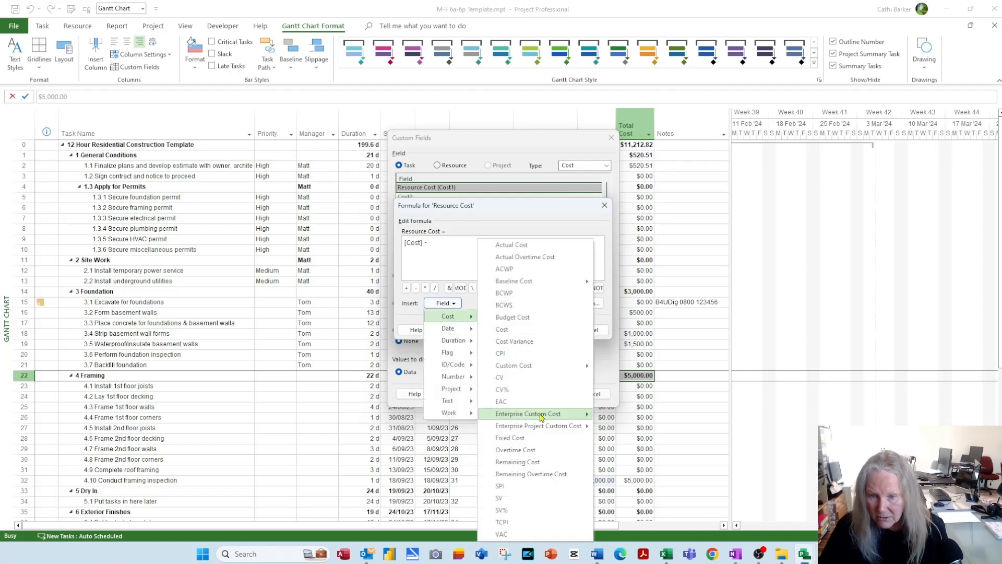
{"action": "left_click", "coordinate": [530, 440]}
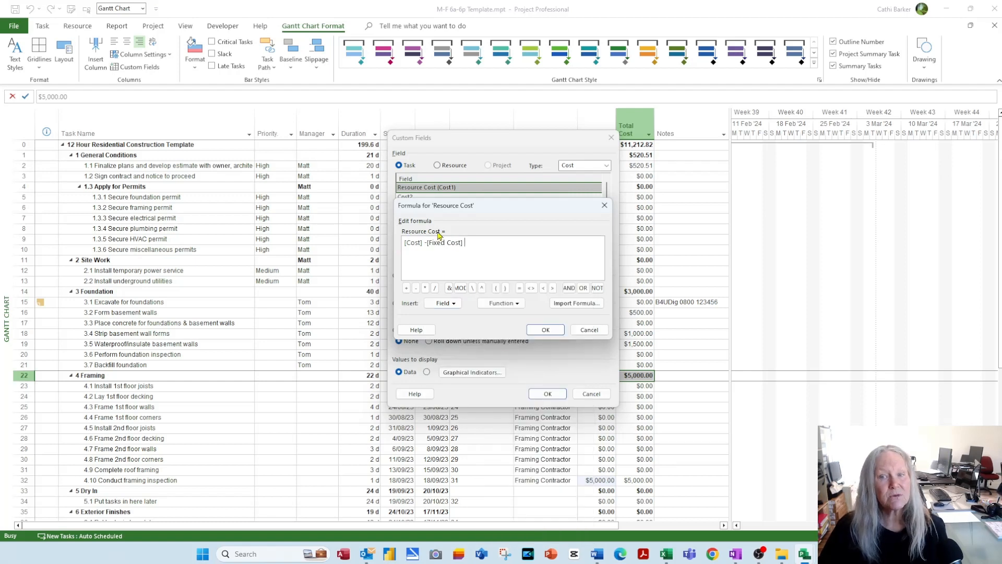
{"action": "left_click", "coordinate": [545, 329]}
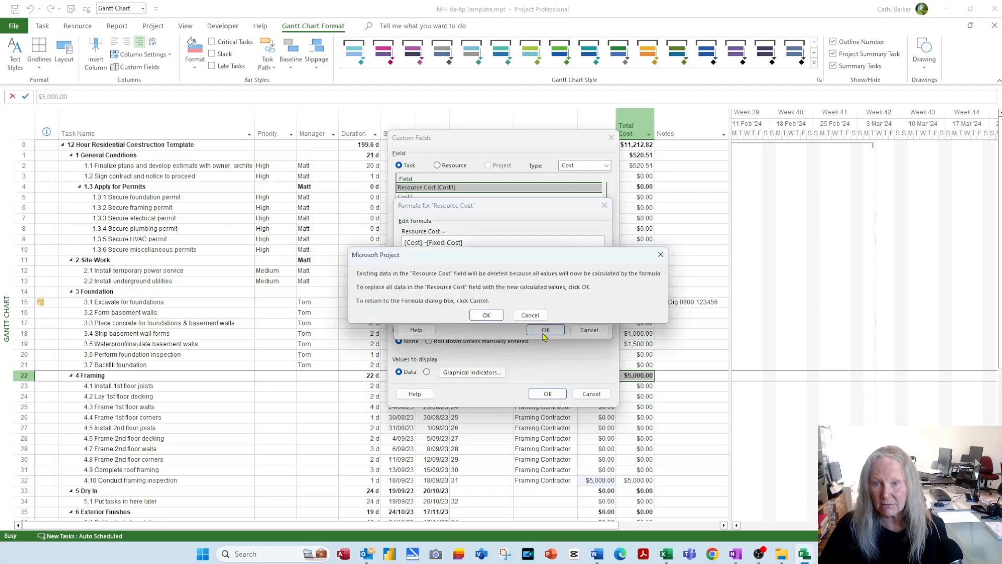
{"action": "left_click", "coordinate": [488, 315]}
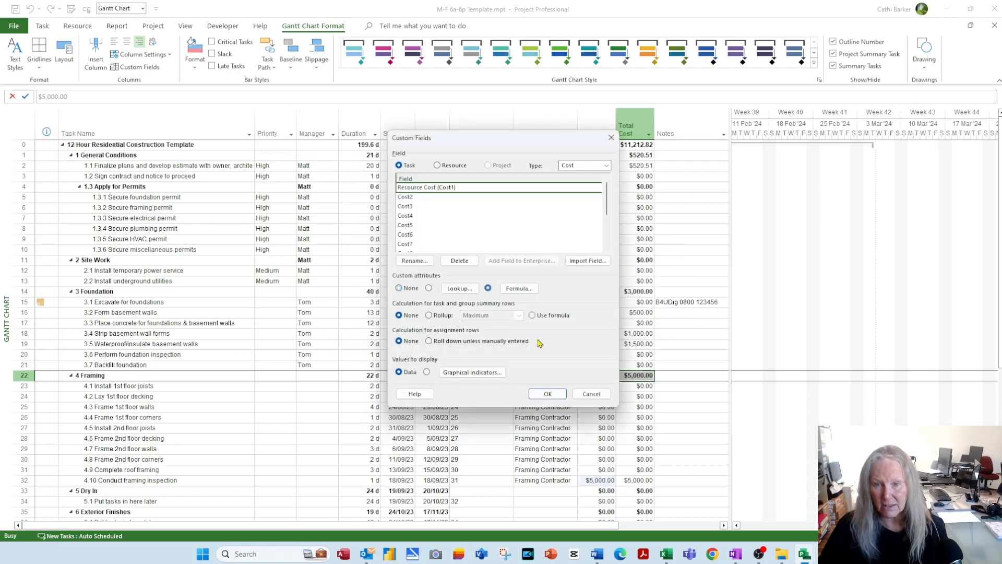
{"action": "left_click", "coordinate": [548, 393]}
Step: Insert the Resource Cost (Cost1) column before Total Cost and align its data right
{"action": "right_click", "coordinate": [634, 126]}
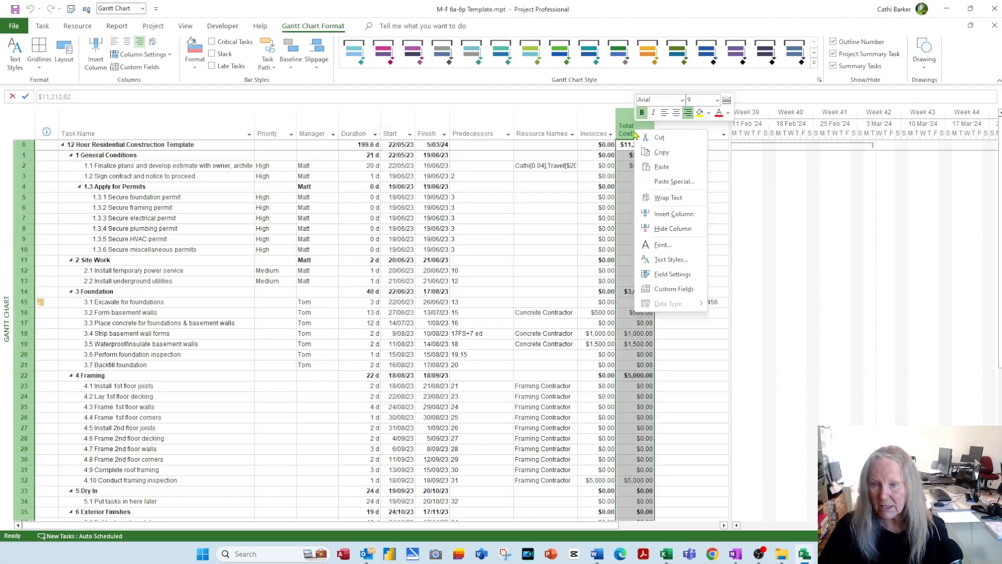
{"action": "left_click", "coordinate": [668, 227]}
{"action": "type", "text": "recurring"}
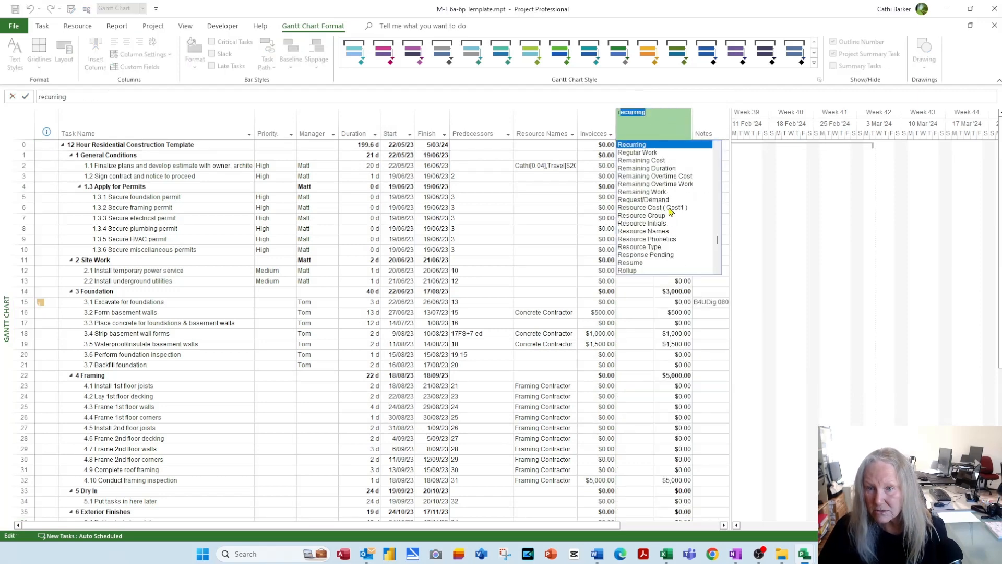
{"action": "left_click", "coordinate": [669, 208]}
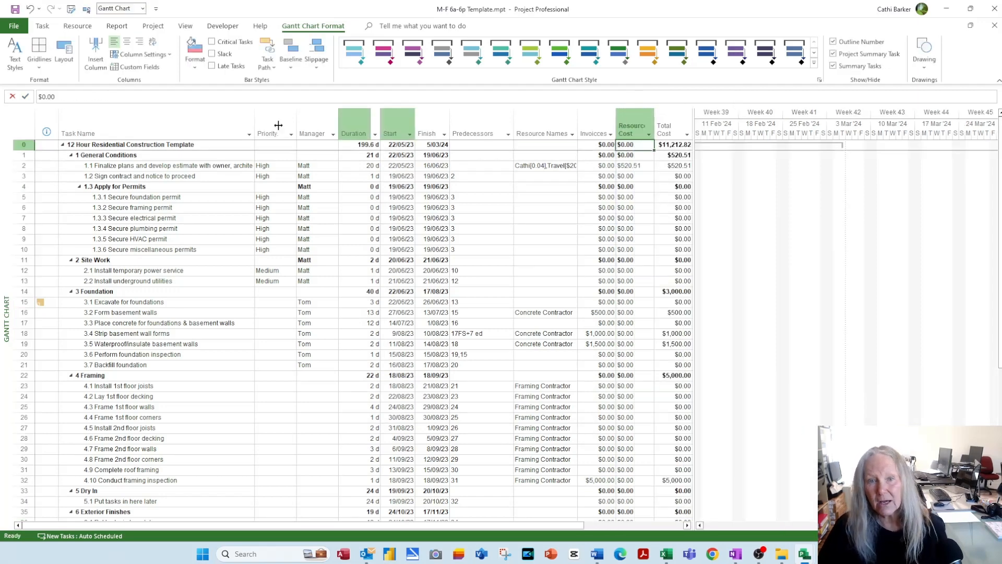
{"action": "left_click", "coordinate": [139, 42]}
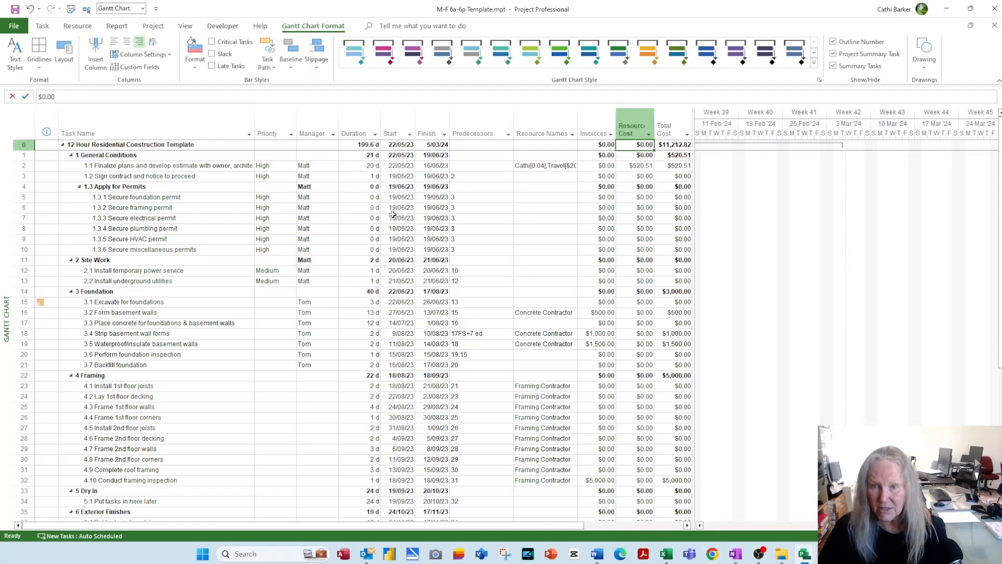
Step: Bring the Gantt bar of task 1.1 into view and review the cost columns down to the Final Acceptance tasks
{"action": "left_click", "coordinate": [214, 166]}
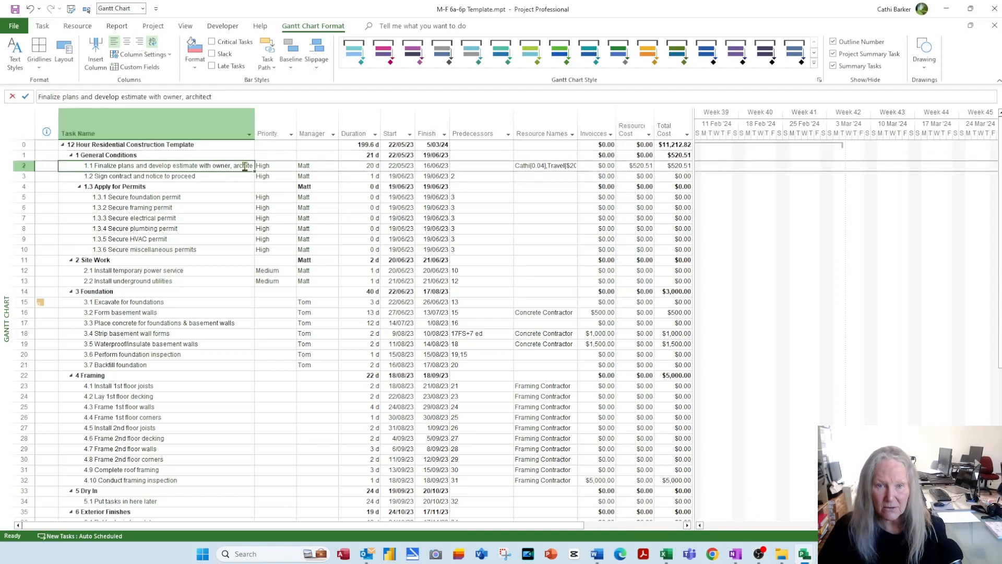
{"action": "left_click", "coordinate": [86, 9]}
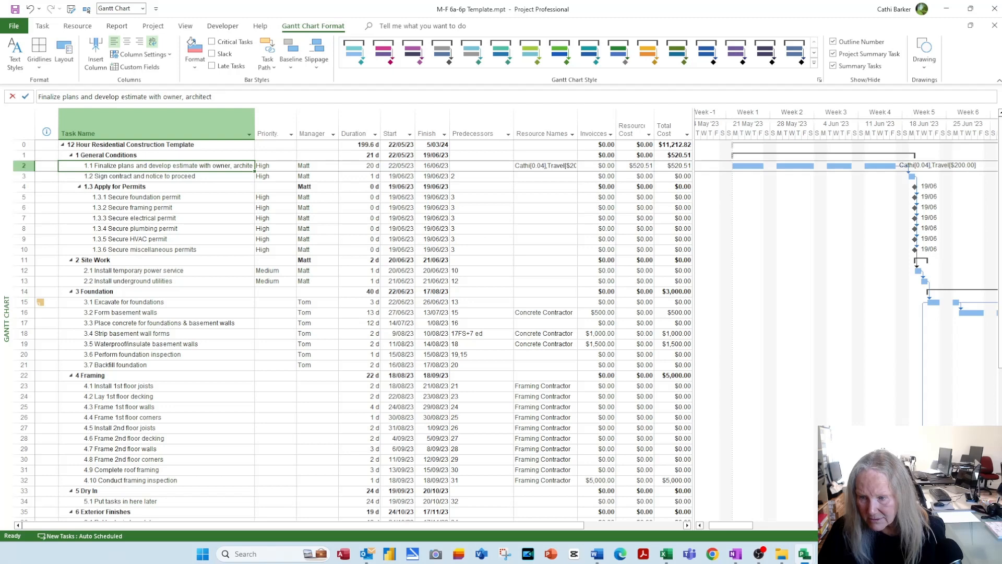
{"action": "scroll", "coordinate": [352, 313], "scroll_direction": "down", "scroll_amount": 8}
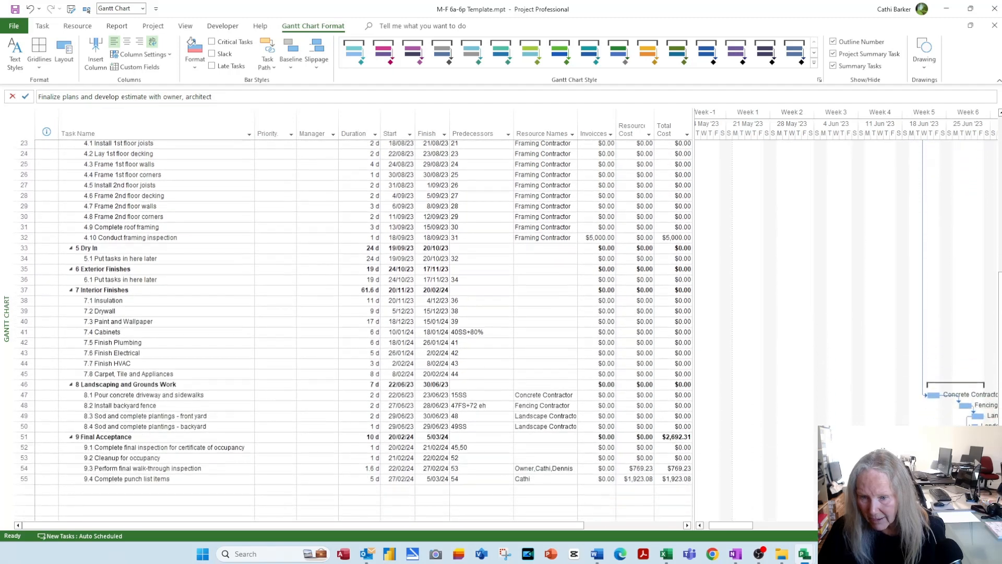
{"action": "scroll", "coordinate": [684, 417], "scroll_direction": "down", "scroll_amount": 2}
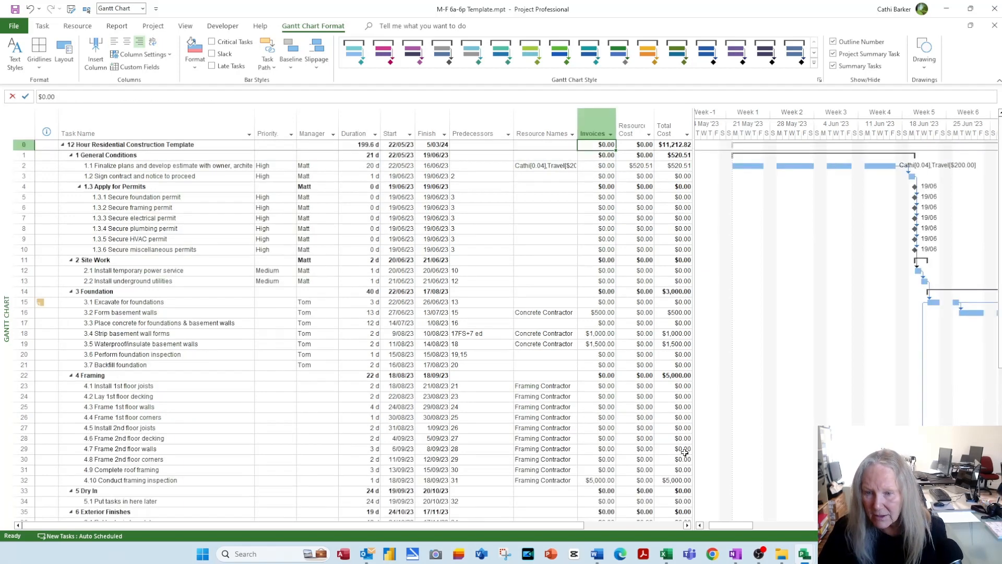
Step: Enter an invoice amount of 500 for task 9.3 Perform final walk-through inspection and bring its Gantt bar into view
{"action": "scroll", "coordinate": [684, 446], "scroll_direction": "down", "scroll_amount": 11}
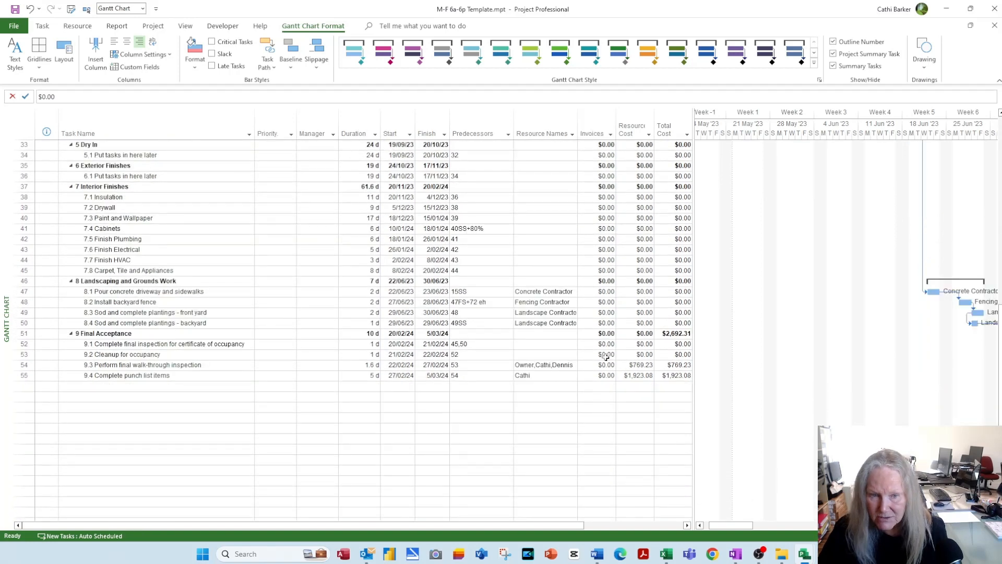
{"action": "left_click", "coordinate": [607, 355]}
{"action": "left_click", "coordinate": [605, 366]}
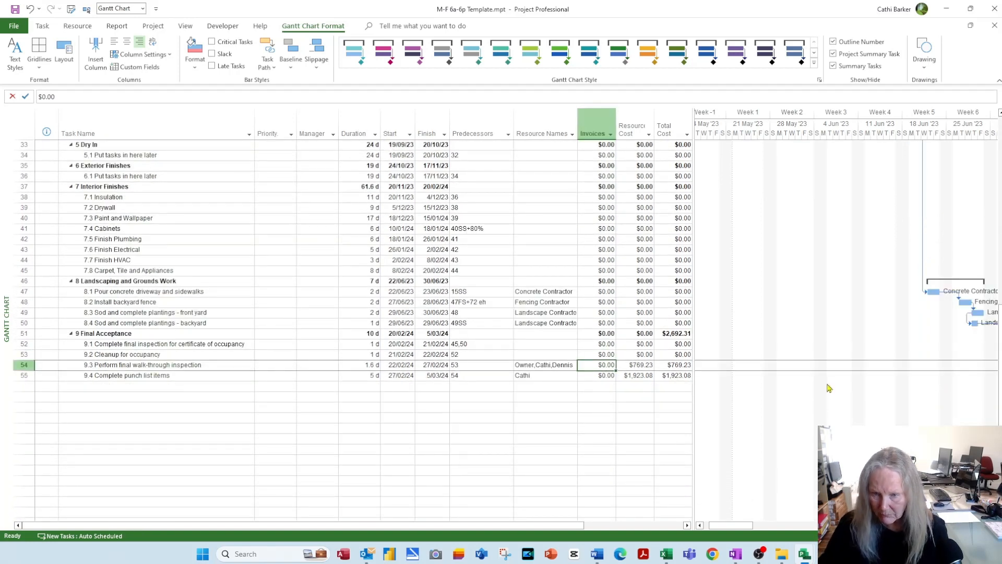
{"action": "type", "text": "500"}
{"action": "key", "text": "Return"}
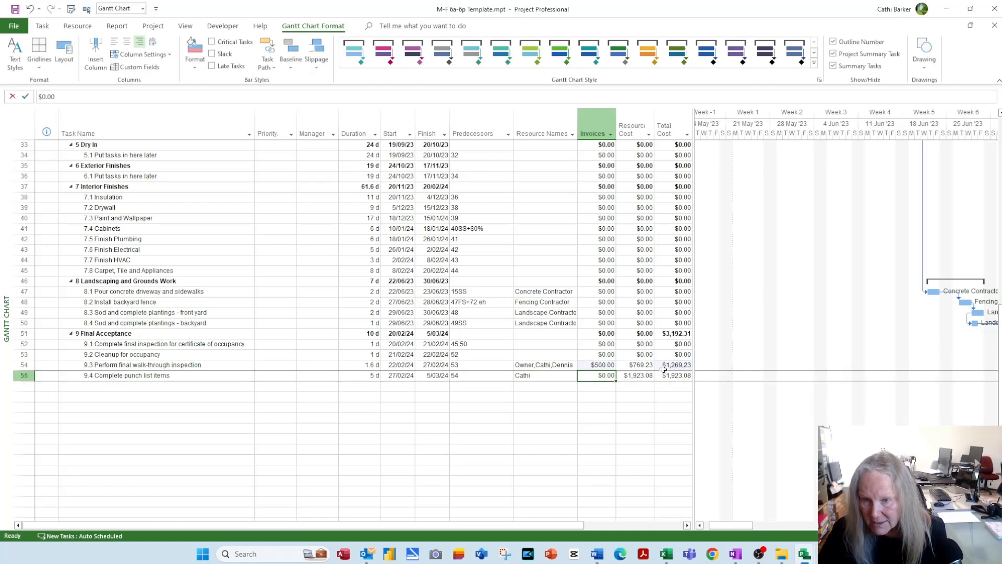
{"action": "left_click", "coordinate": [610, 365]}
{"action": "left_click", "coordinate": [87, 9]}
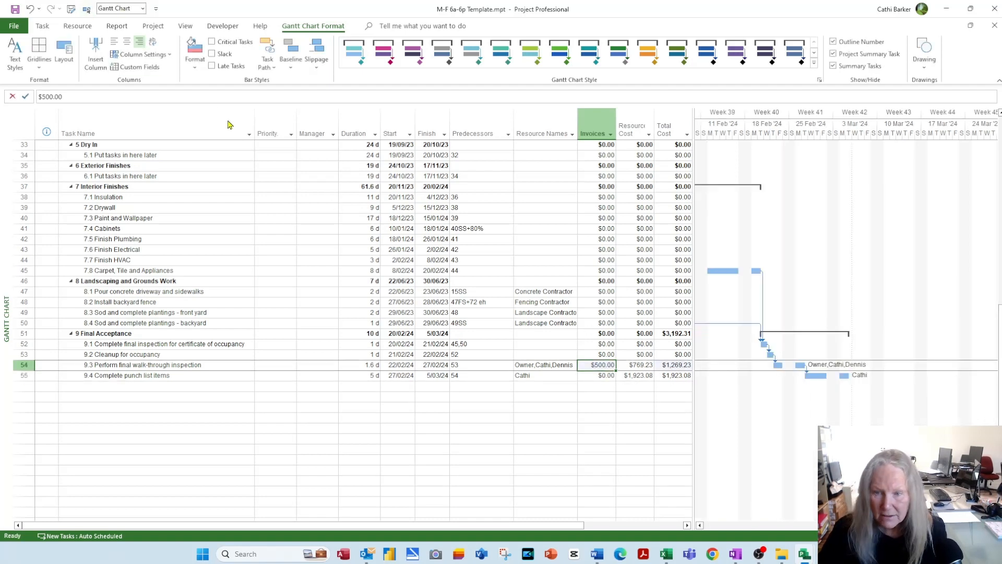
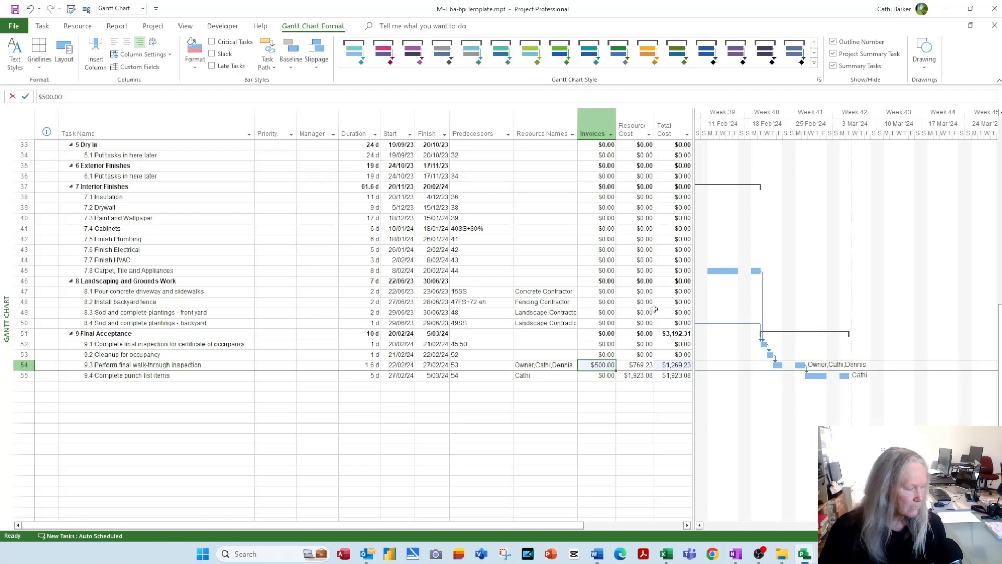
Step: Narrow the table area so that it ends after the Predecessors column and return to the start of the task list
{"action": "scroll", "coordinate": [542, 317], "scroll_direction": "up", "scroll_amount": 1}
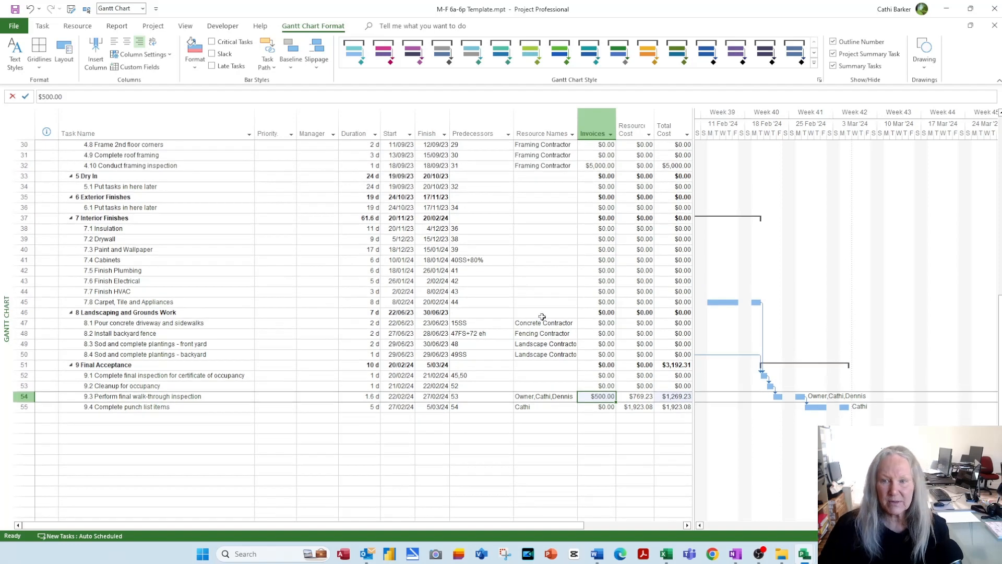
{"action": "left_click_drag", "start_coordinate": [690, 438], "coordinate": [516, 470]}
{"action": "scroll", "coordinate": [700, 394], "scroll_direction": "up", "scroll_amount": 10}
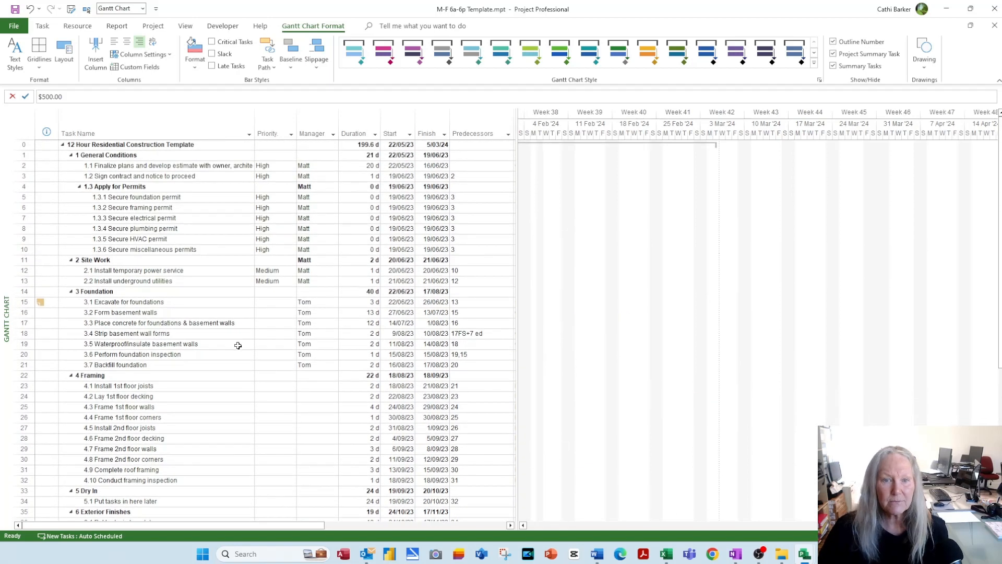
Step: Bring the Gantt bar of task 3.6 Perform foundation inspection into view and turn on critical task formatting for the bars
{"action": "left_click", "coordinate": [157, 354]}
{"action": "left_click", "coordinate": [86, 10]}
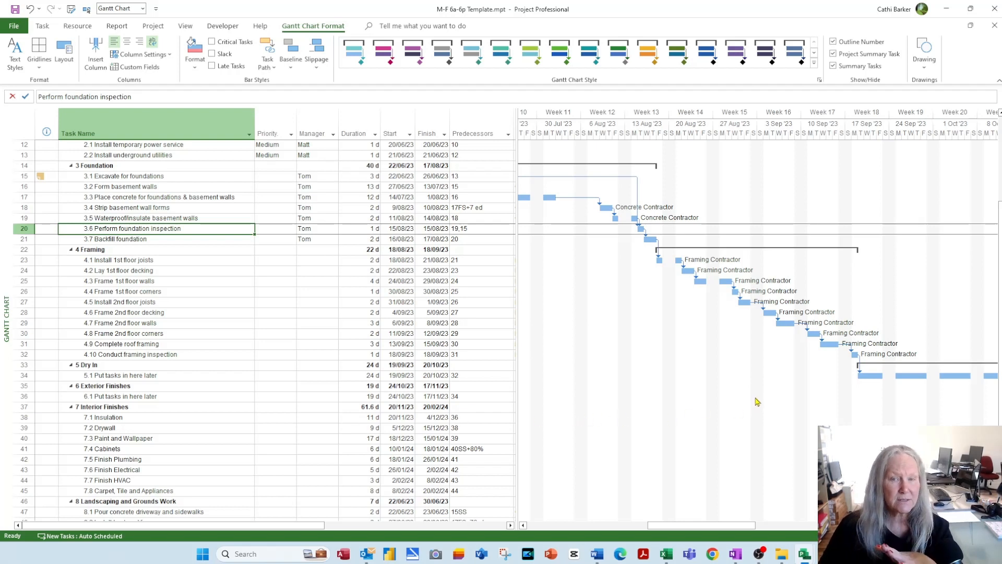
{"action": "left_click", "coordinate": [224, 44]}
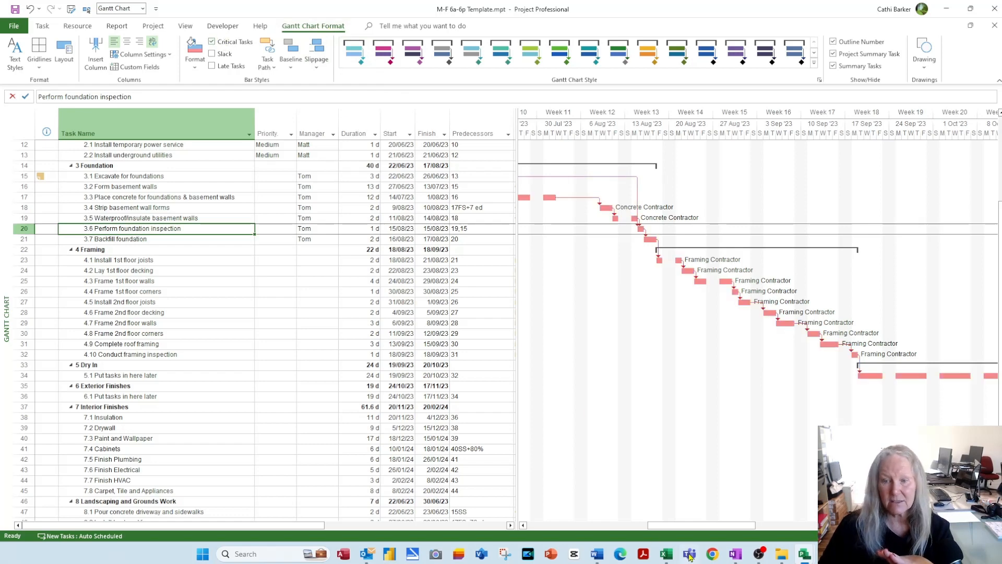
Step: Compare the critical bars with the non-critical Landscaping and Grounds Work bars and follow their link to the Final Acceptance tasks
{"action": "left_click_drag", "start_coordinate": [687, 525], "coordinate": [586, 532]}
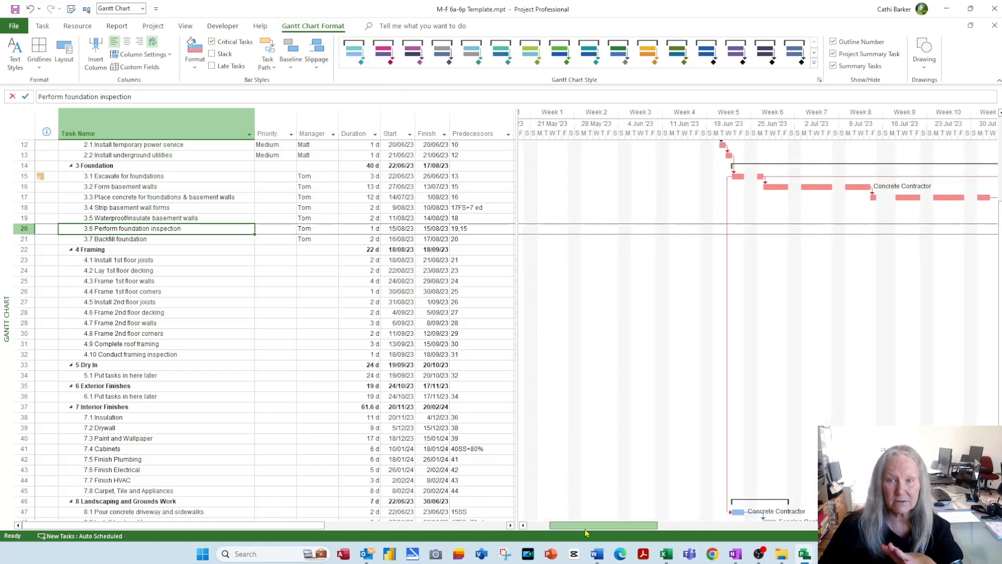
{"action": "scroll", "coordinate": [754, 476], "scroll_direction": "up", "scroll_amount": 4}
{"action": "scroll", "coordinate": [753, 476], "scroll_direction": "down", "scroll_amount": 2}
{"action": "scroll", "coordinate": [754, 477], "scroll_direction": "down", "scroll_amount": 3}
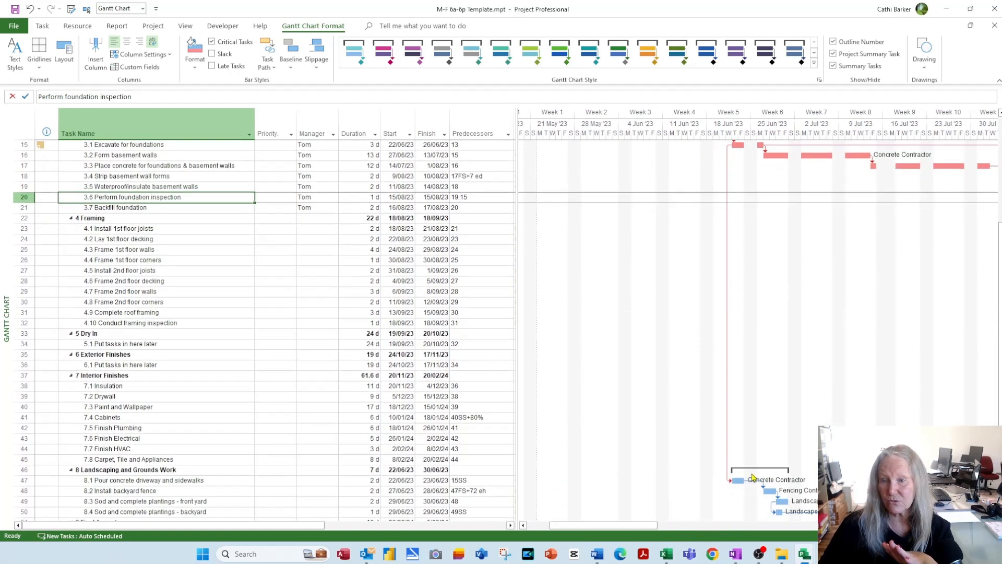
{"action": "left_click_drag", "start_coordinate": [640, 526], "coordinate": [711, 509]}
{"action": "scroll", "coordinate": [733, 492], "scroll_direction": "down", "scroll_amount": 3}
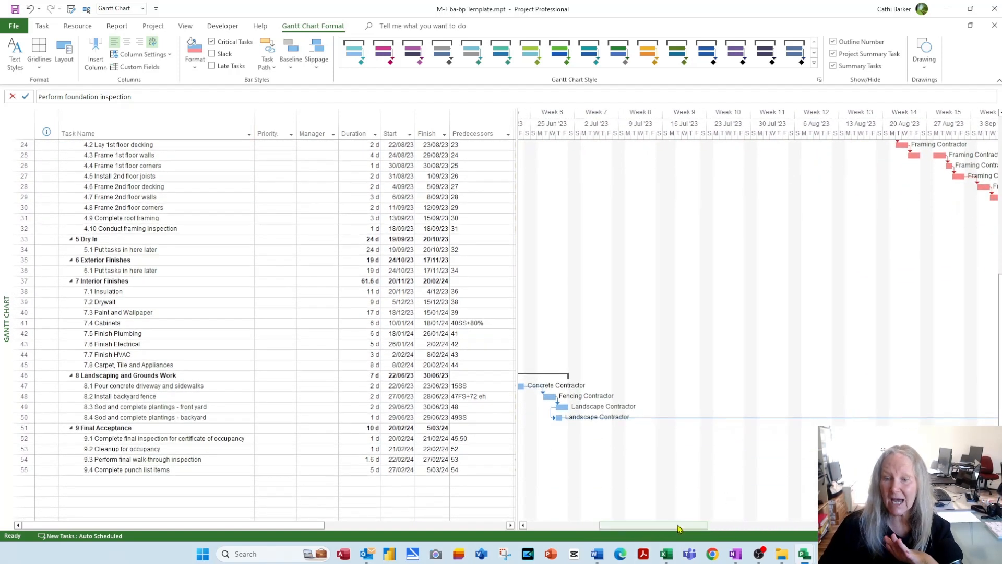
{"action": "scroll", "coordinate": [681, 520], "scroll_direction": "up", "scroll_amount": 1}
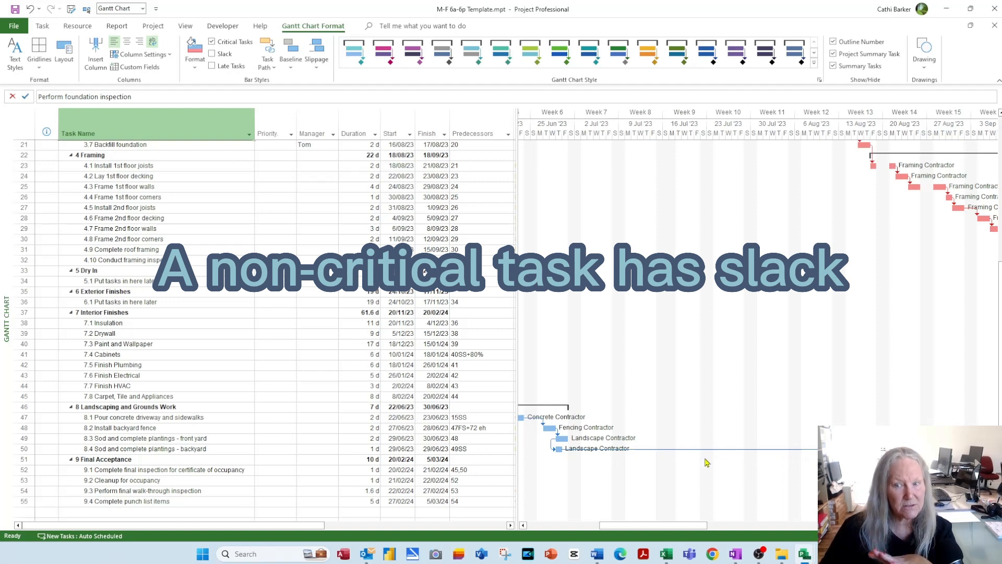
{"action": "left_click_drag", "start_coordinate": [609, 526], "coordinate": [914, 515]}
{"action": "scroll", "coordinate": [508, 329], "scroll_direction": "down", "scroll_amount": 2}
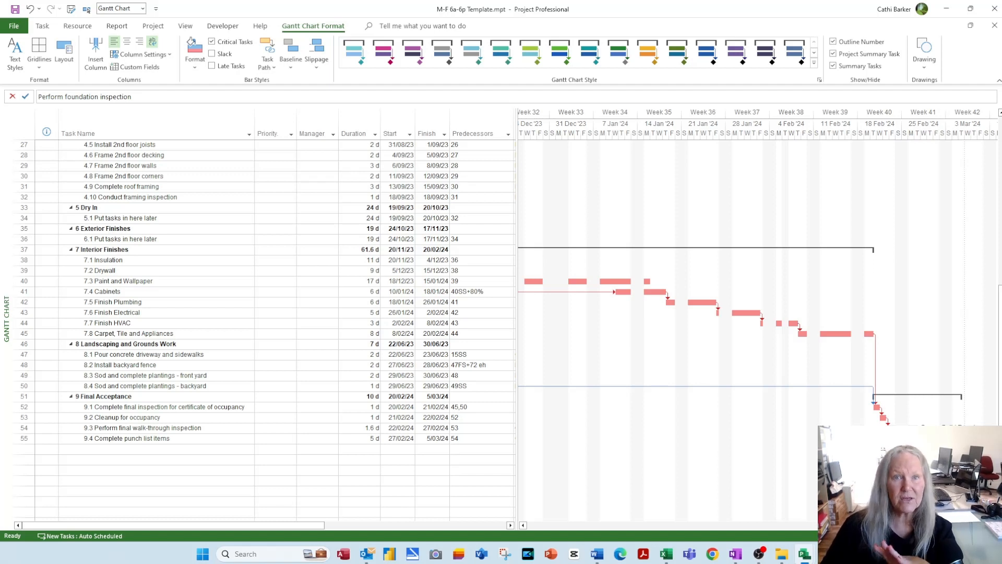
{"action": "left_click_drag", "start_coordinate": [893, 526], "coordinate": [617, 534]}
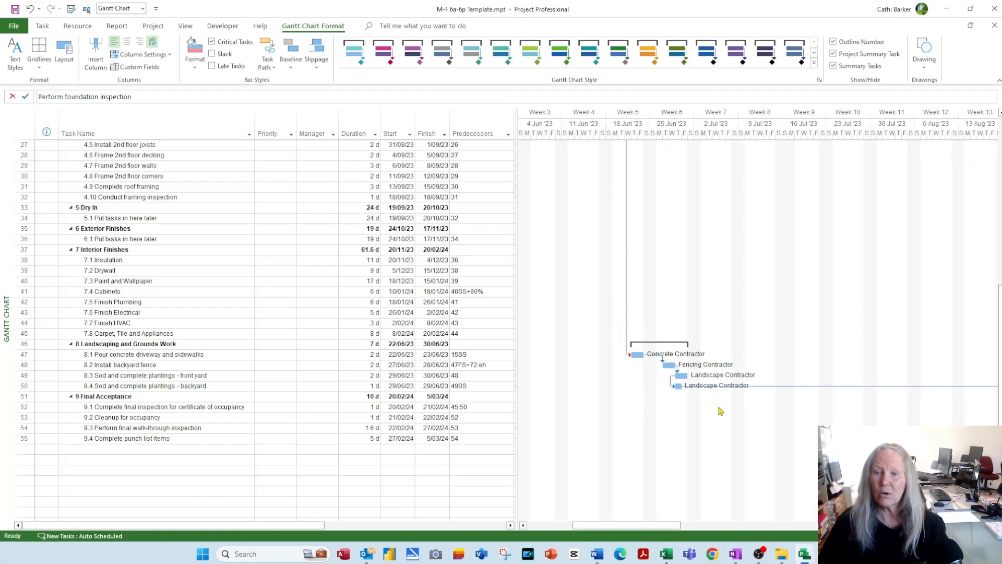
{"action": "left_click_drag", "start_coordinate": [646, 529], "coordinate": [669, 529]}
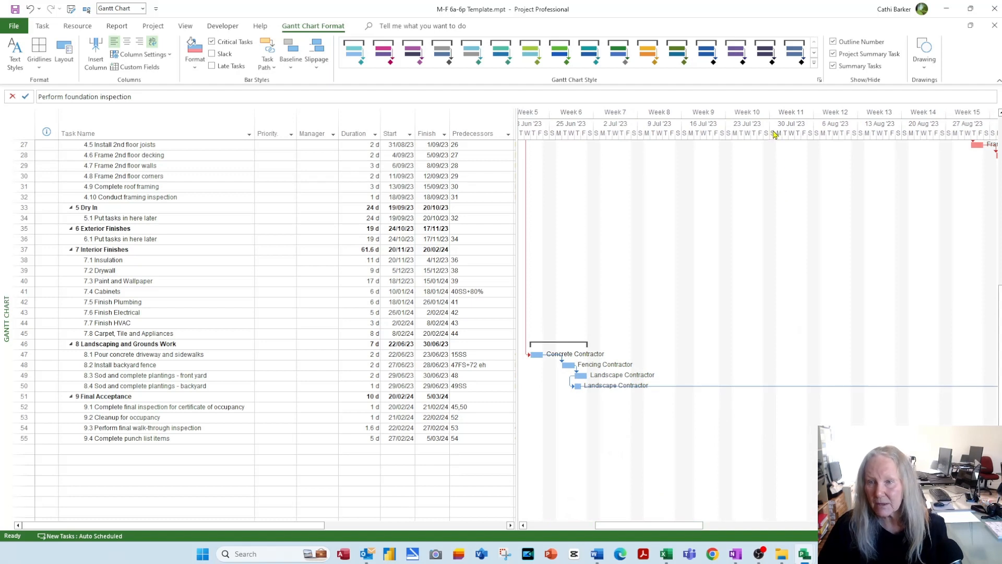
Step: Narrow the table area so that it ends after the Manager column
{"action": "left_click_drag", "start_coordinate": [515, 158], "coordinate": [340, 189]}
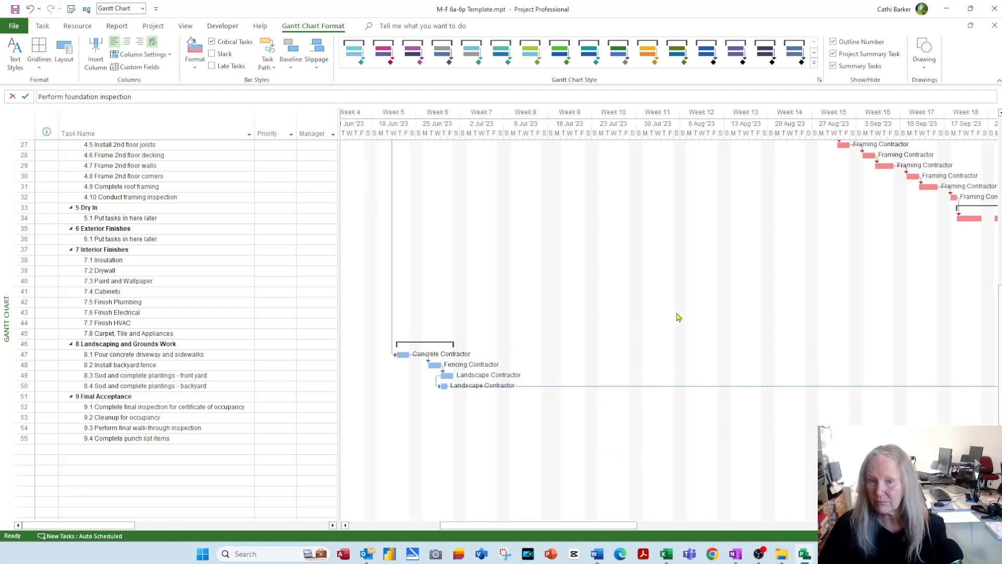
{"action": "scroll", "coordinate": [678, 317], "scroll_direction": "up", "scroll_amount": 2}
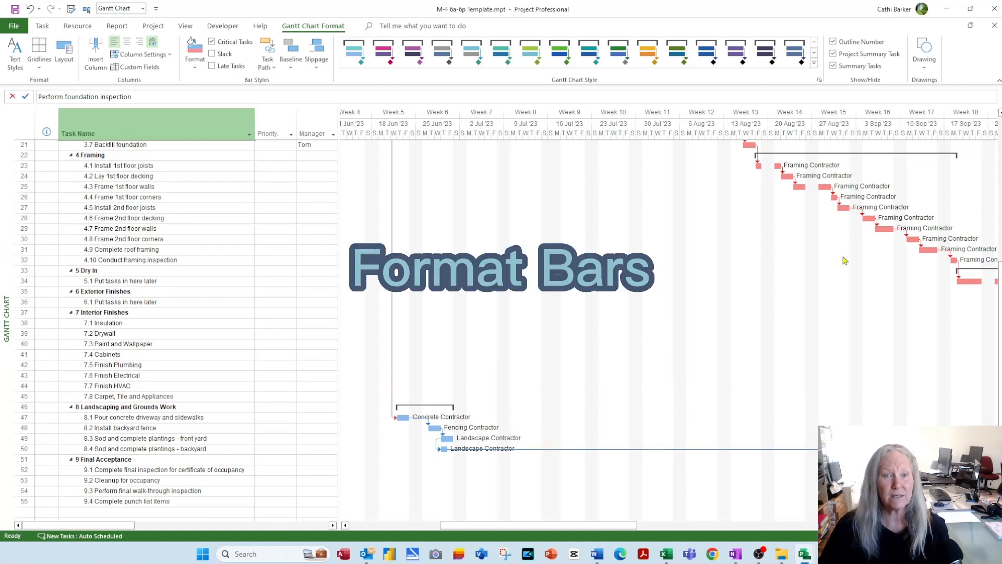
Step: Change the middle colour of the Task bar style to dark blue, checking the style's bar text settings before applying it
{"action": "left_click", "coordinate": [194, 58]}
{"action": "left_click", "coordinate": [222, 97]}
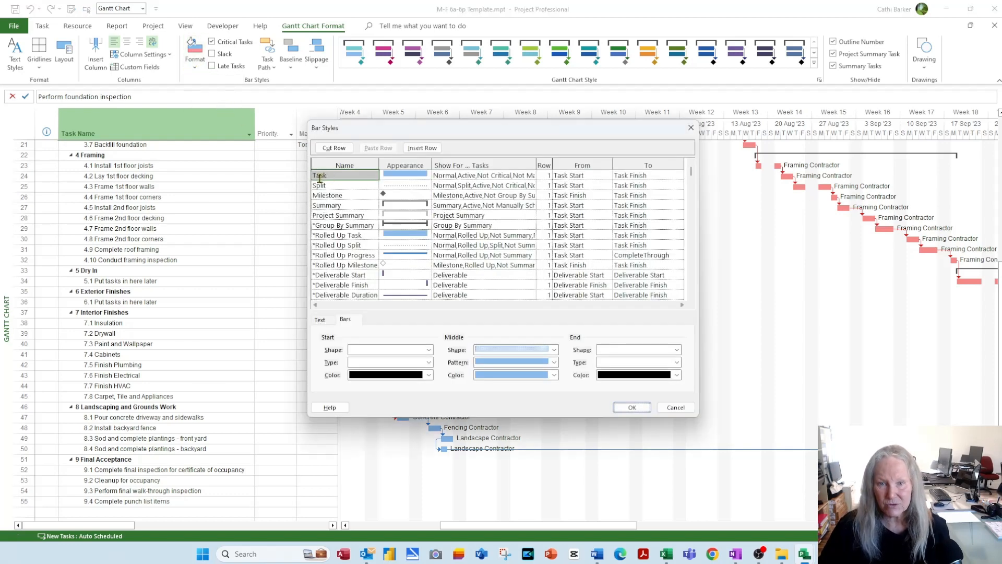
{"action": "left_click", "coordinate": [555, 375]}
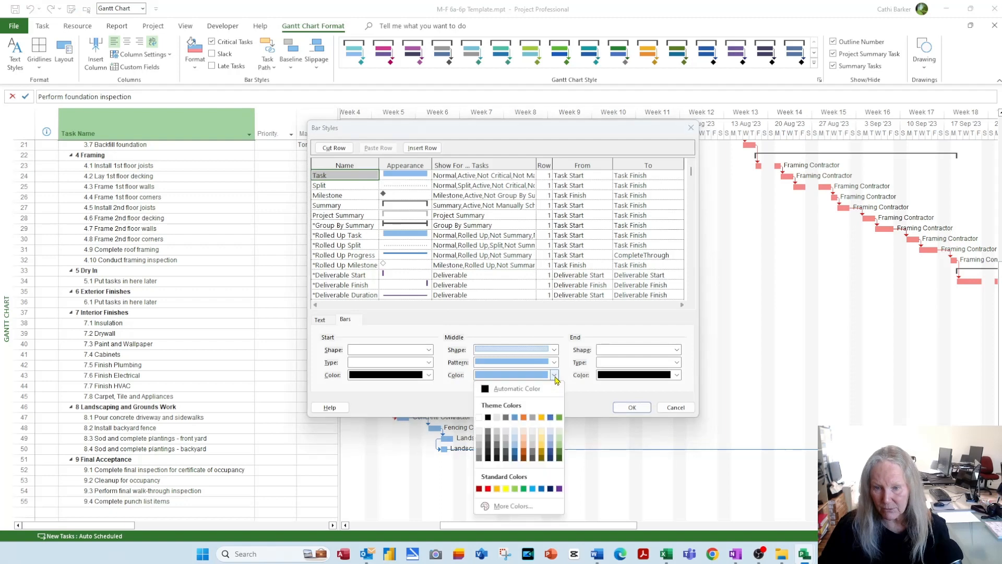
{"action": "left_click", "coordinate": [551, 457]}
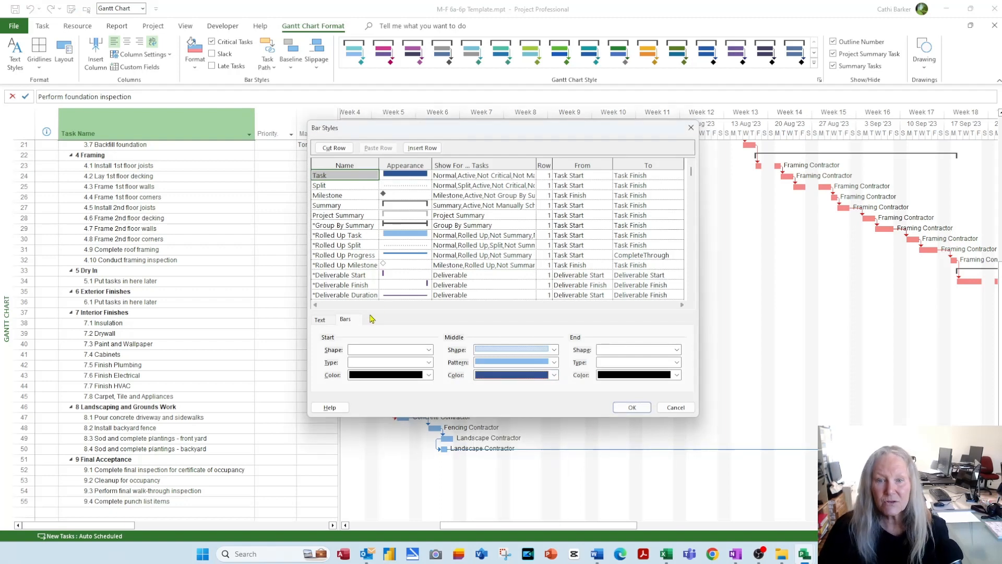
{"action": "left_click", "coordinate": [320, 319]}
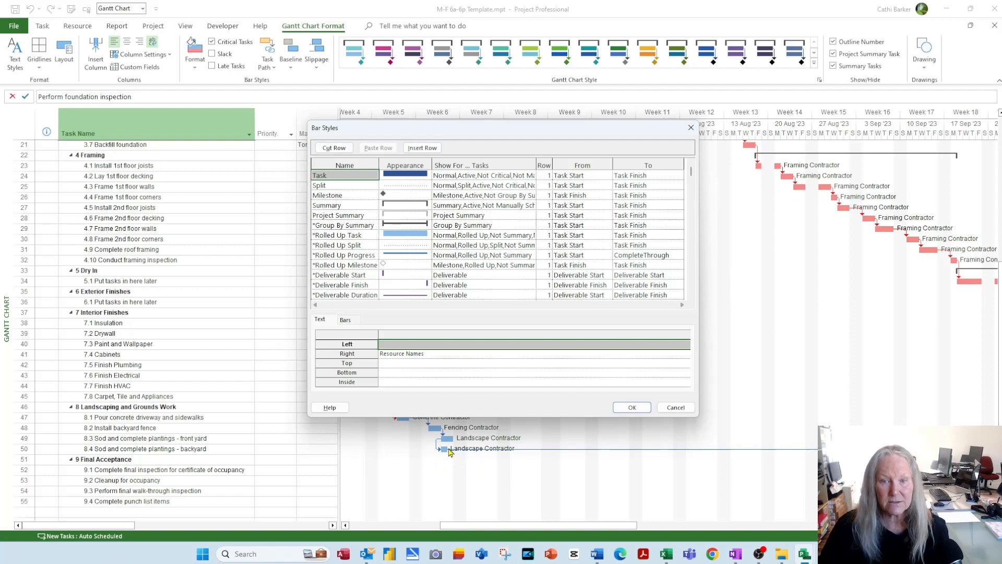
{"action": "left_click", "coordinate": [347, 320]}
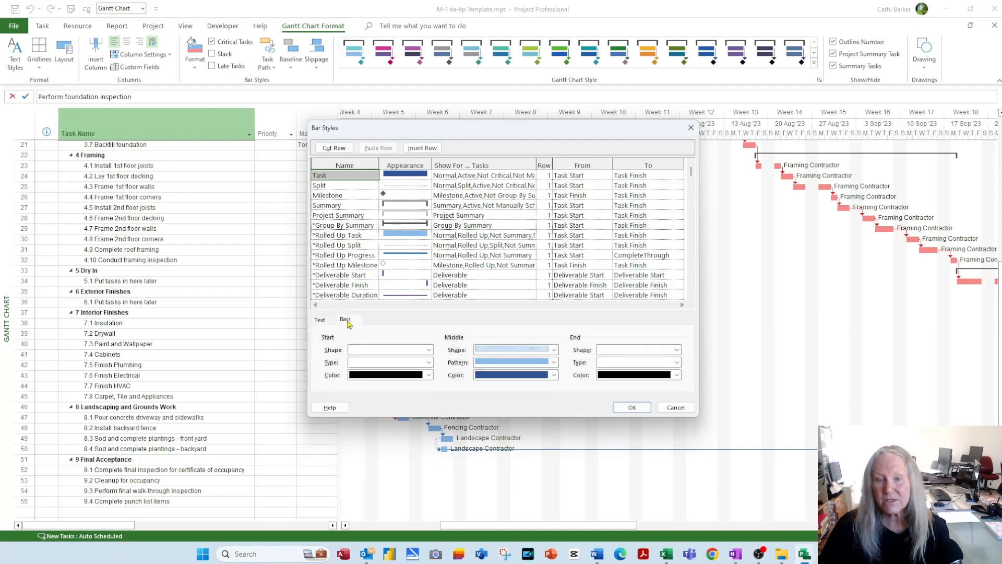
{"action": "left_click", "coordinate": [632, 409]}
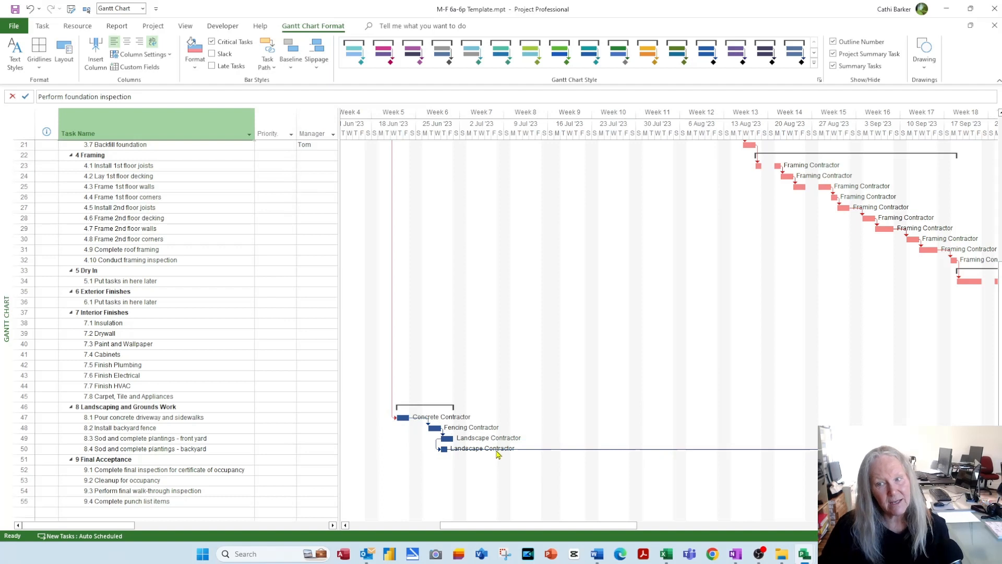
Step: Set the middle colour of the Critical bar style to standard red and apply it
{"action": "scroll", "coordinate": [520, 457], "scroll_direction": "up", "scroll_amount": 1}
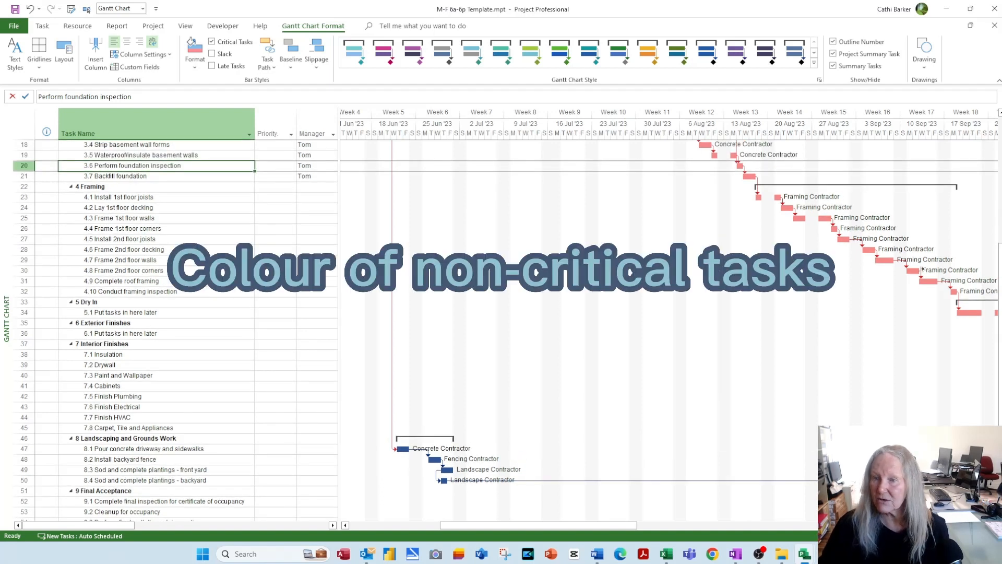
{"action": "left_click", "coordinate": [194, 58]}
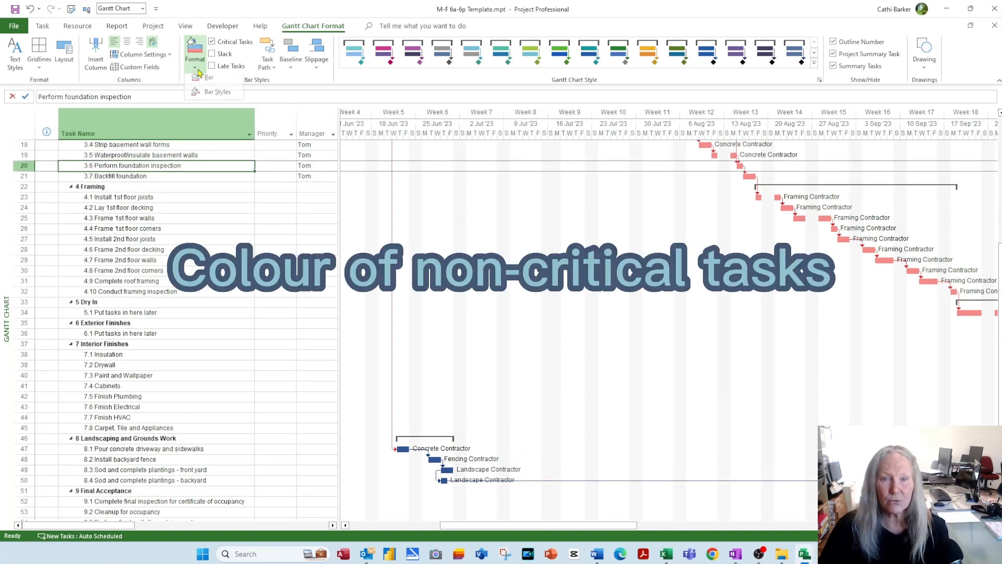
{"action": "left_click", "coordinate": [216, 98]}
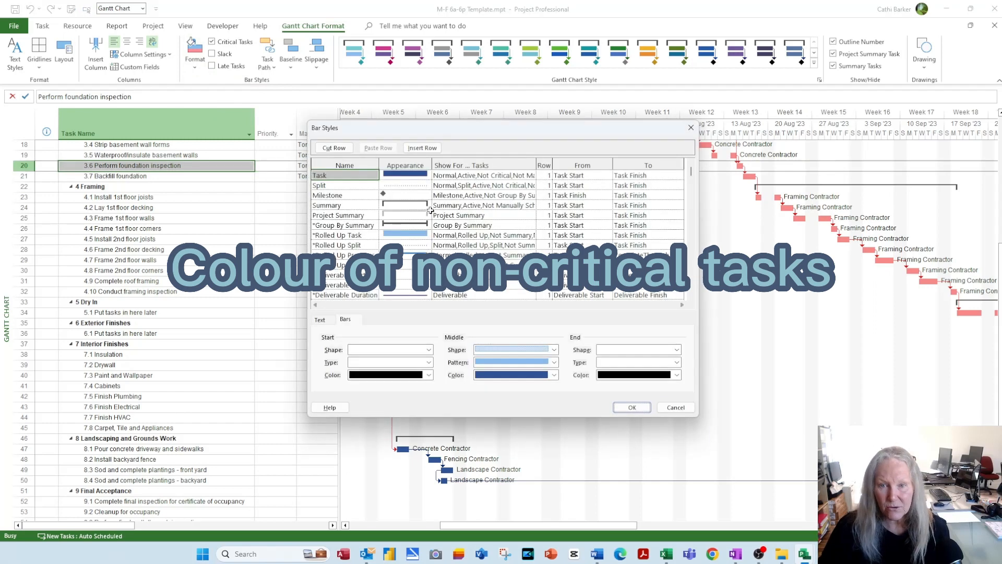
{"action": "left_click_drag", "start_coordinate": [692, 175], "coordinate": [692, 192]}
{"action": "left_click", "coordinate": [334, 225]}
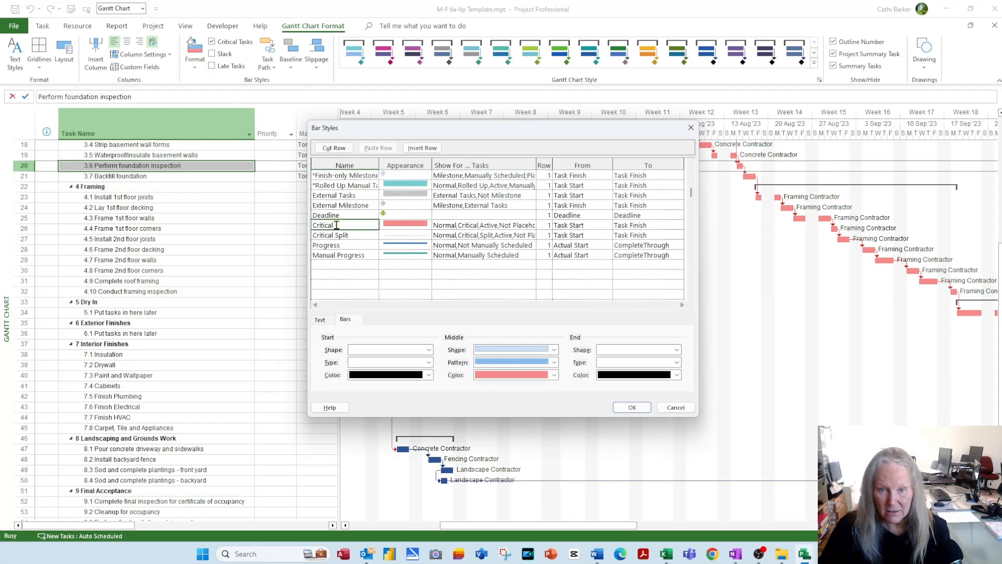
{"action": "left_click", "coordinate": [554, 375]}
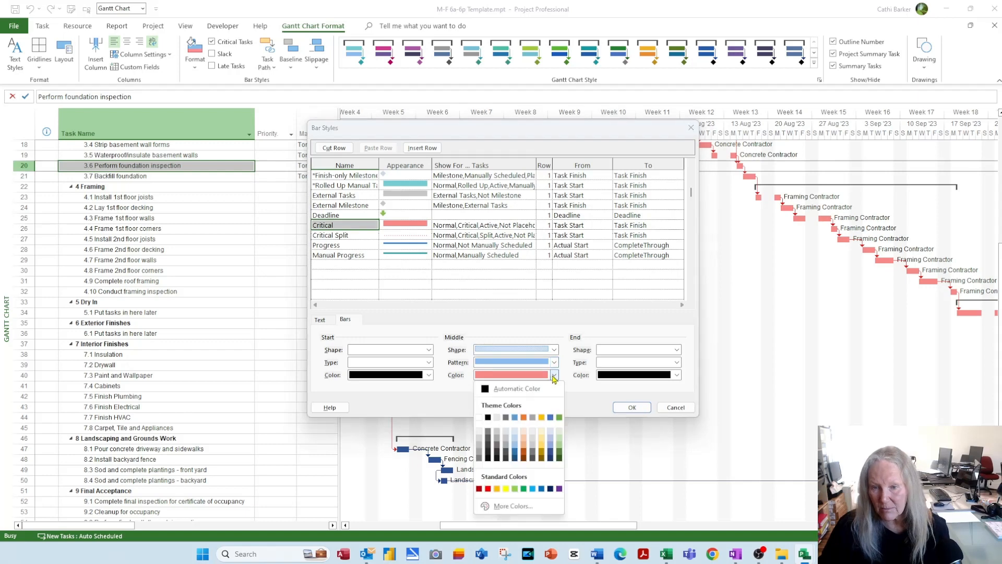
{"action": "left_click", "coordinate": [488, 488]}
{"action": "left_click", "coordinate": [629, 409]}
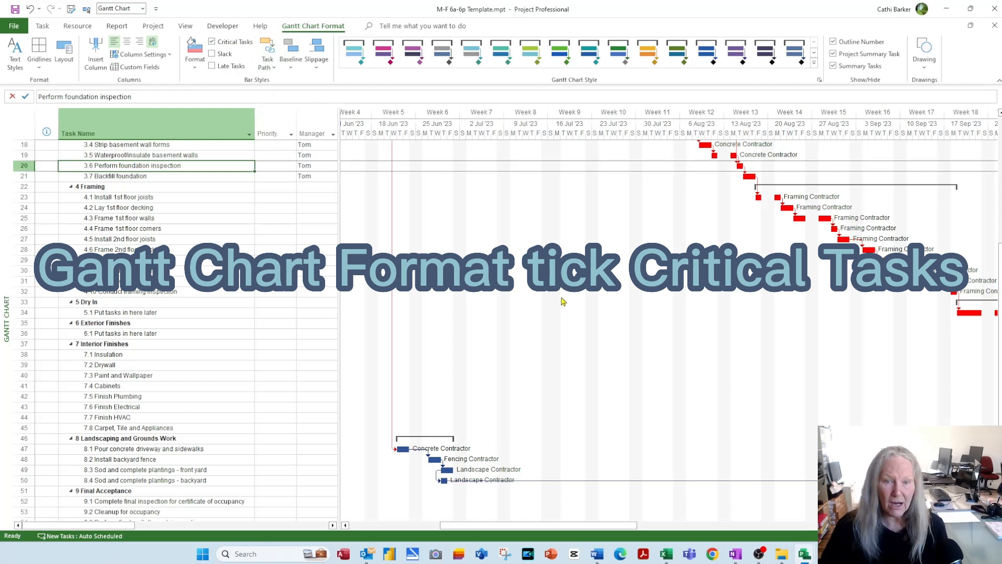
Step: Apply the built-in Summary Tasks highlight filter and check the highlighted rows down to Final Acceptance
{"action": "scroll", "coordinate": [583, 318], "scroll_direction": "up", "scroll_amount": 6}
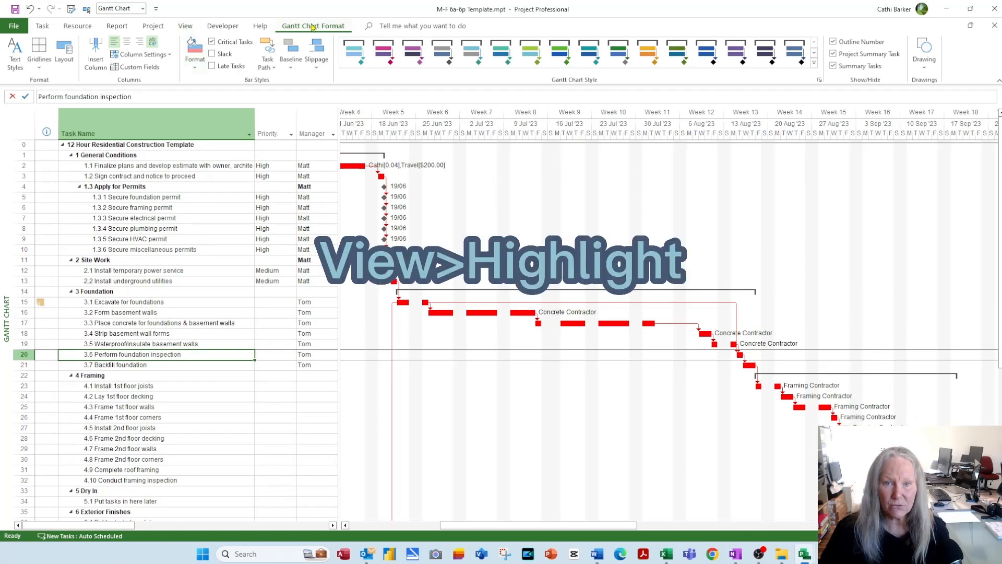
{"action": "left_click", "coordinate": [186, 27]}
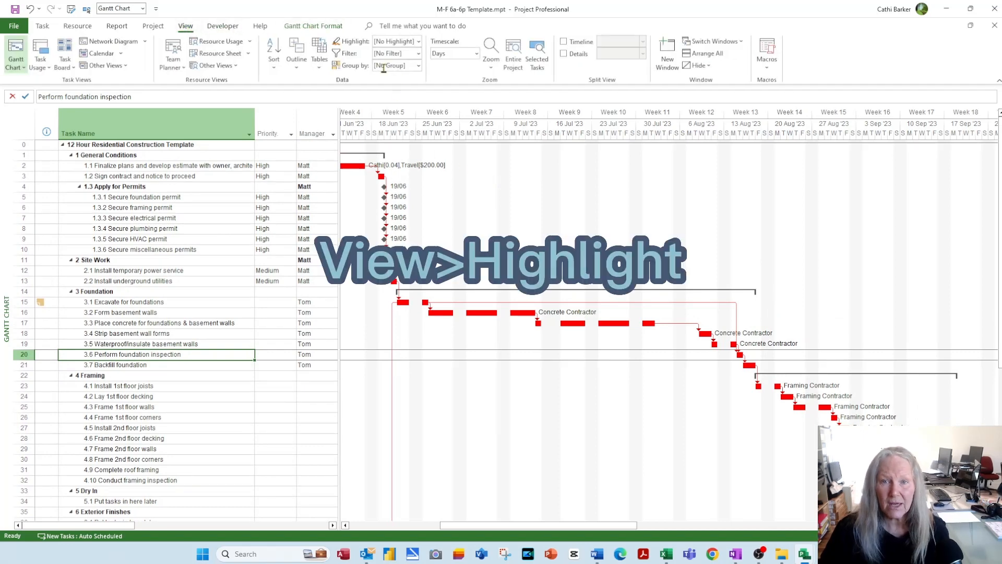
{"action": "left_click", "coordinate": [419, 41]}
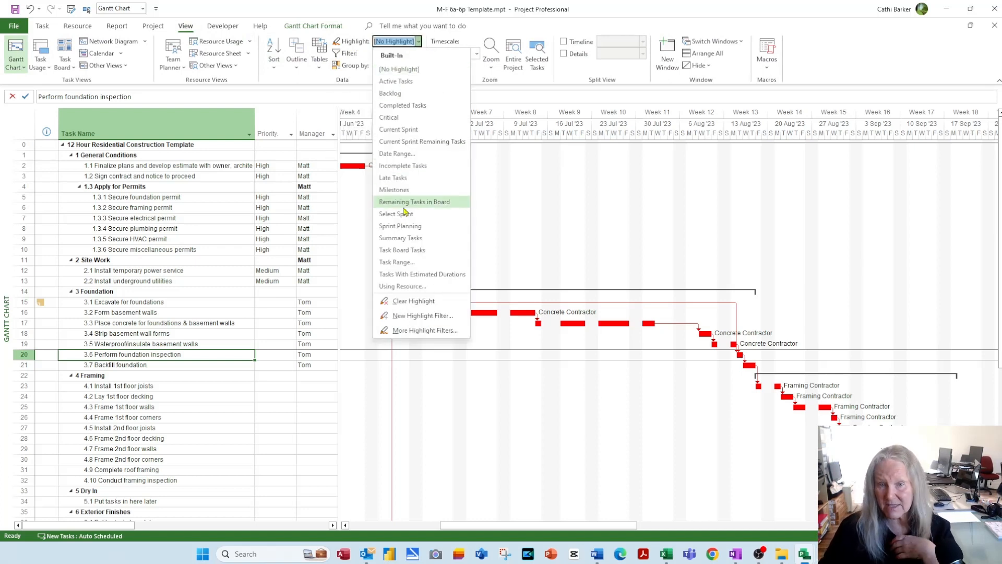
{"action": "left_click", "coordinate": [407, 238]}
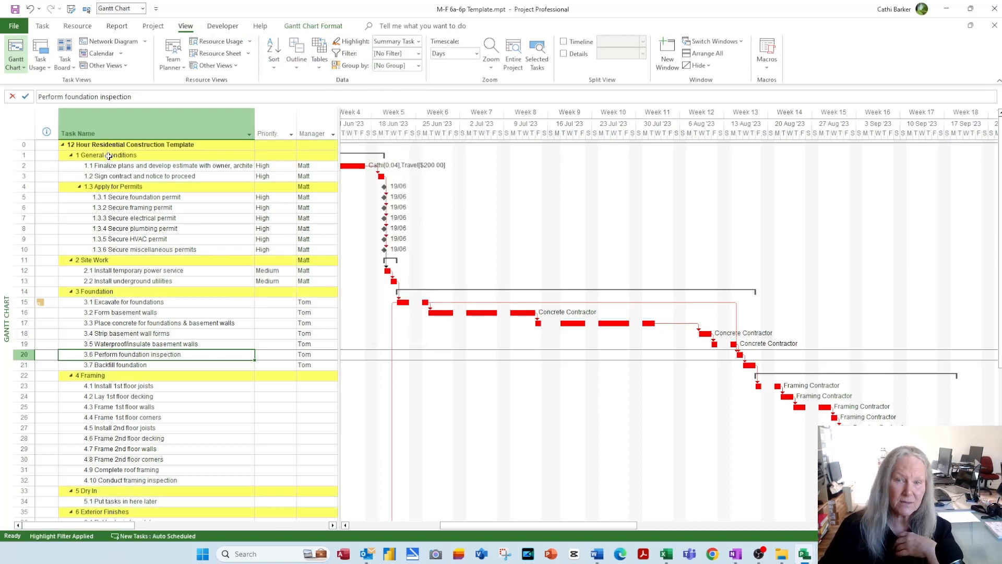
{"action": "scroll", "coordinate": [172, 493], "scroll_direction": "down", "scroll_amount": 4}
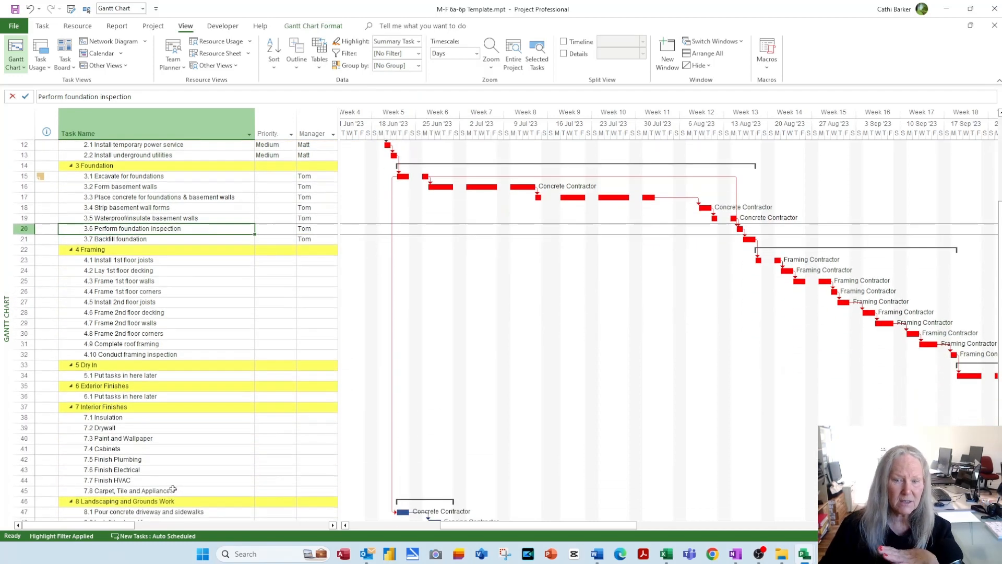
{"action": "scroll", "coordinate": [173, 489], "scroll_direction": "down", "scroll_amount": 3}
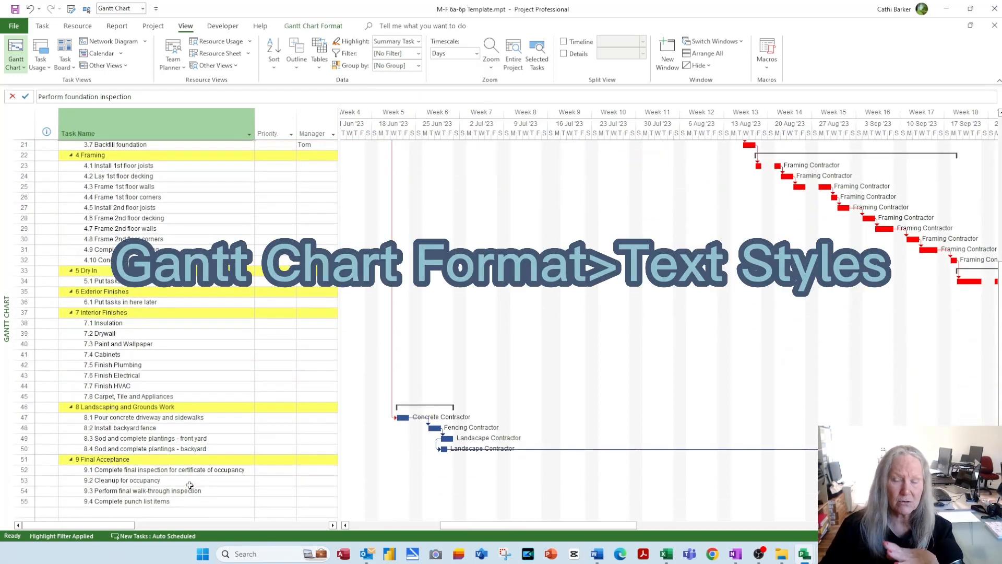
Step: Set the Highlighted Tasks text style to a light blue theme background colour and apply it
{"action": "left_click", "coordinate": [313, 26]}
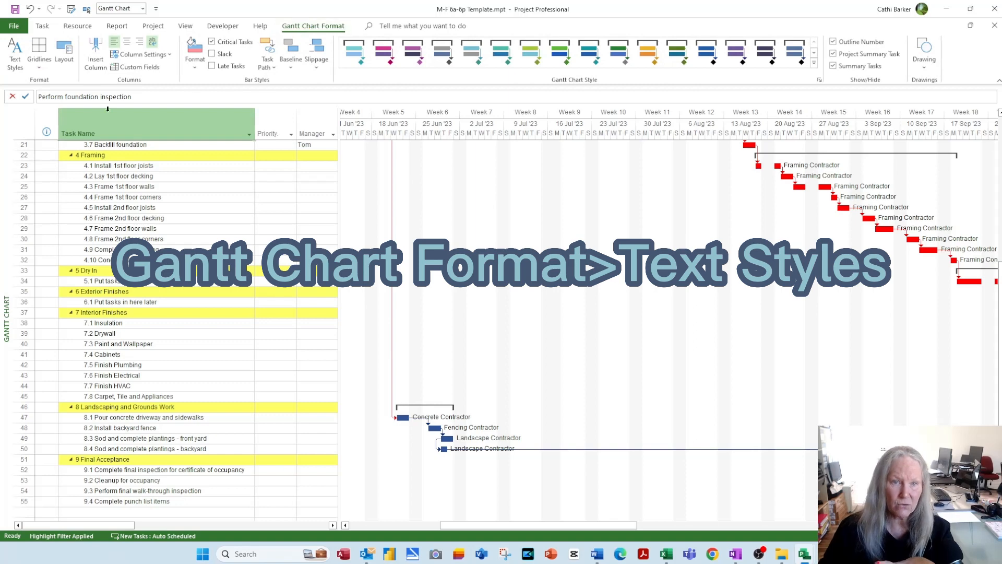
{"action": "left_click", "coordinate": [15, 55]}
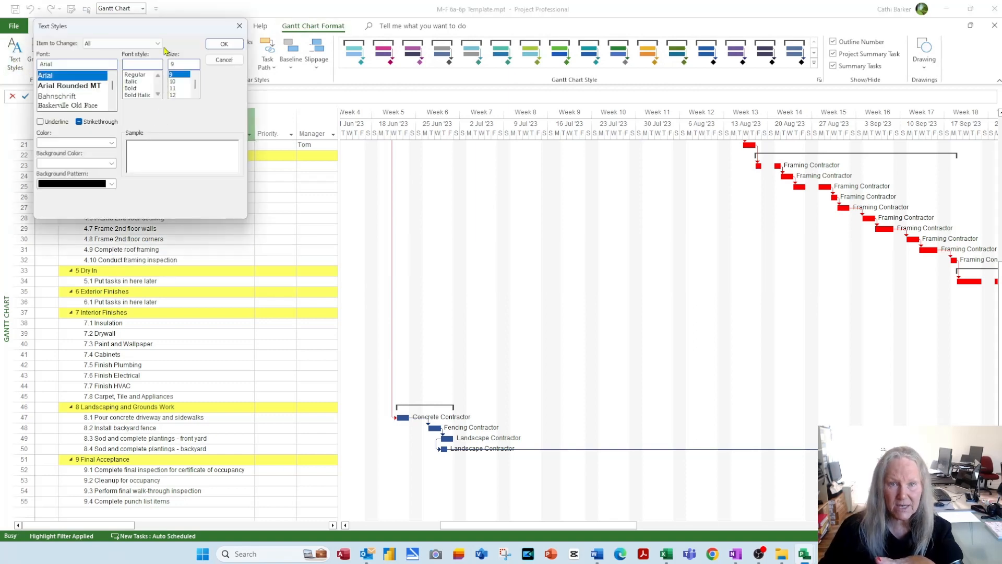
{"action": "left_click", "coordinate": [158, 44]}
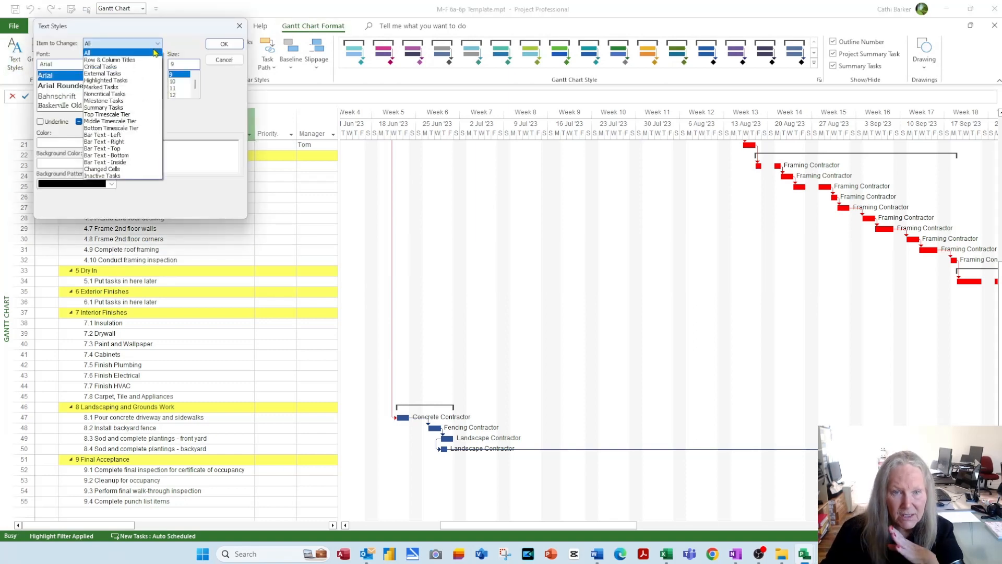
{"action": "left_click", "coordinate": [129, 81]}
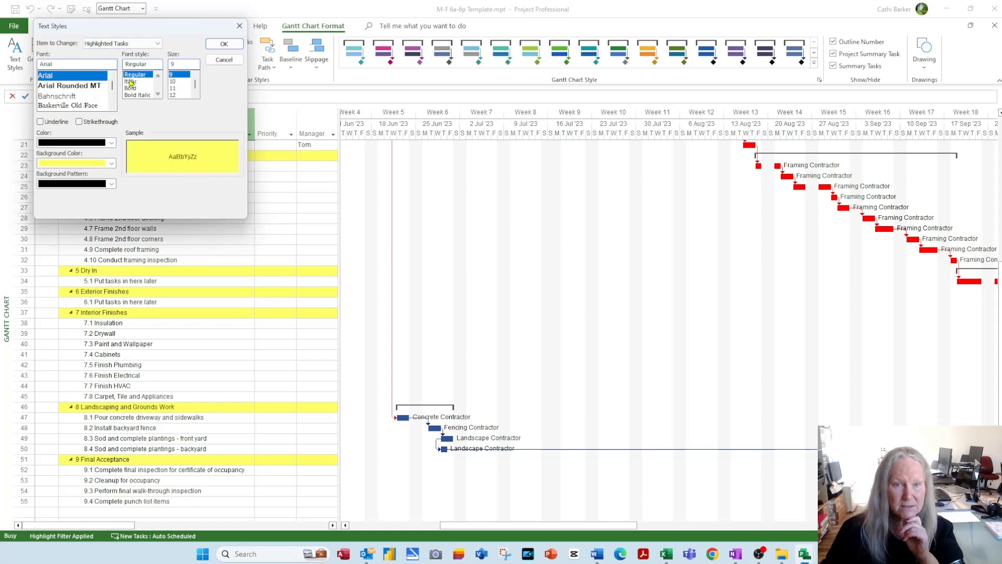
{"action": "left_click", "coordinate": [112, 163]}
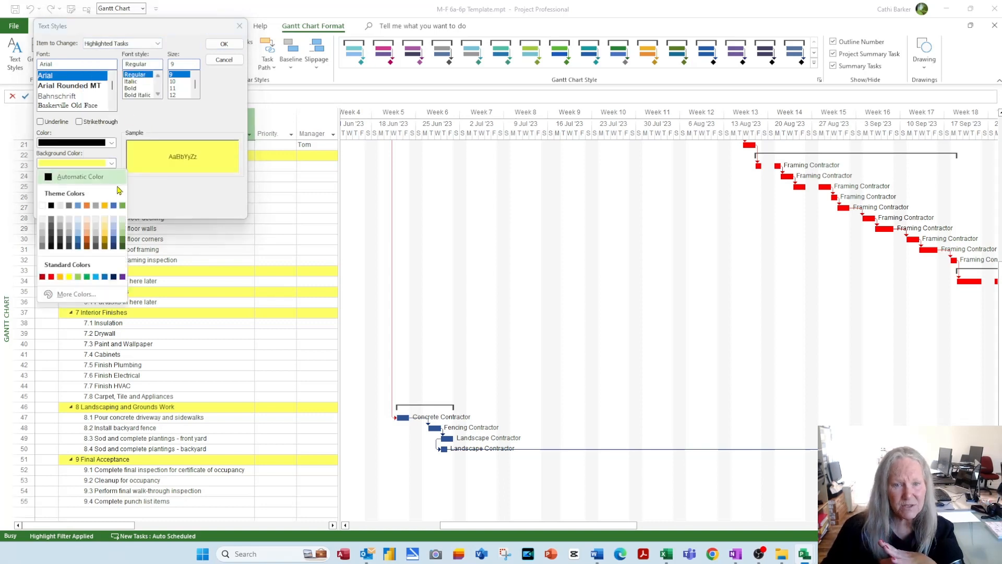
{"action": "left_click", "coordinate": [115, 219]}
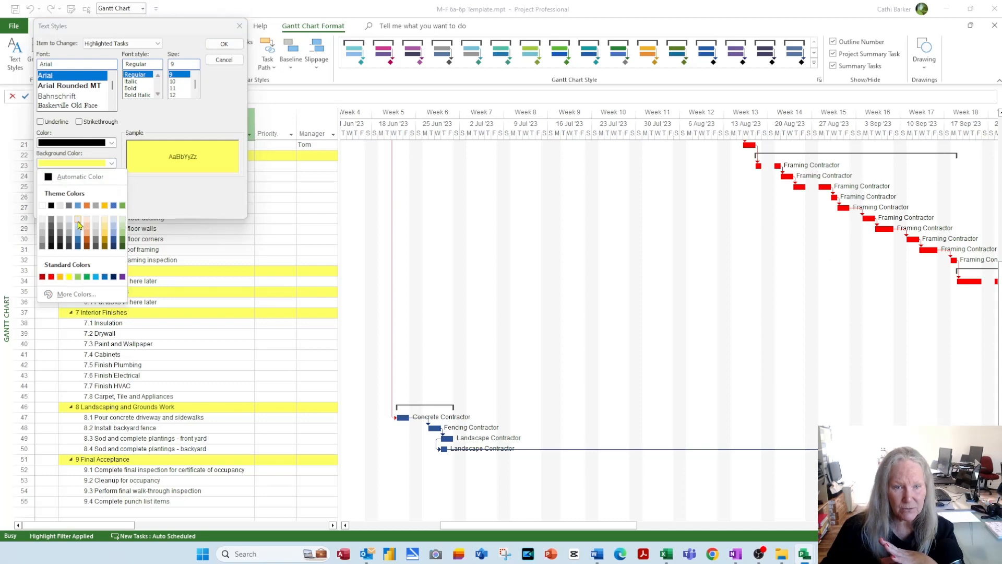
{"action": "left_click", "coordinate": [224, 46]}
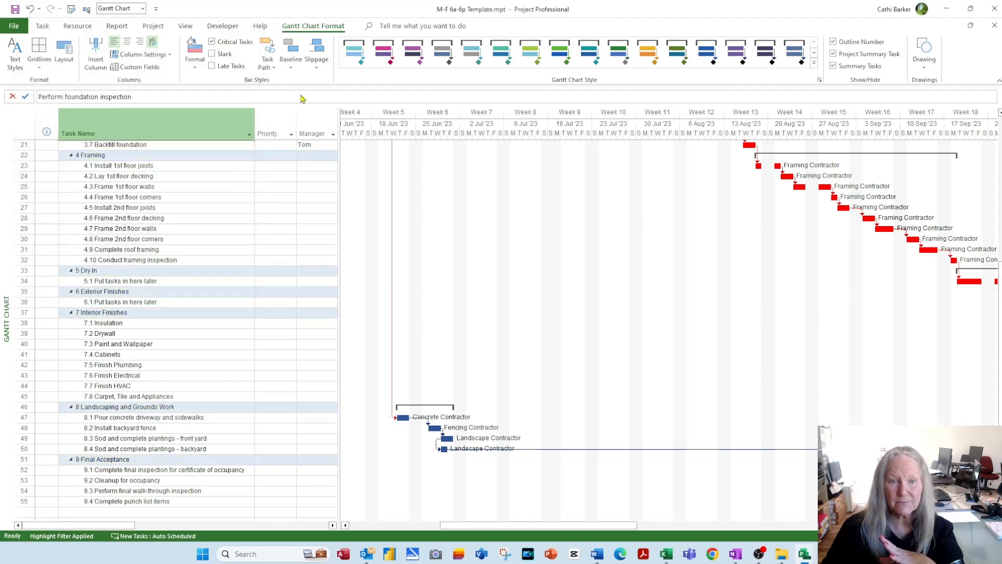
Step: Set the font style of the Highlighted Tasks text style to Bold and apply it
{"action": "scroll", "coordinate": [198, 455], "scroll_direction": "up", "scroll_amount": 4}
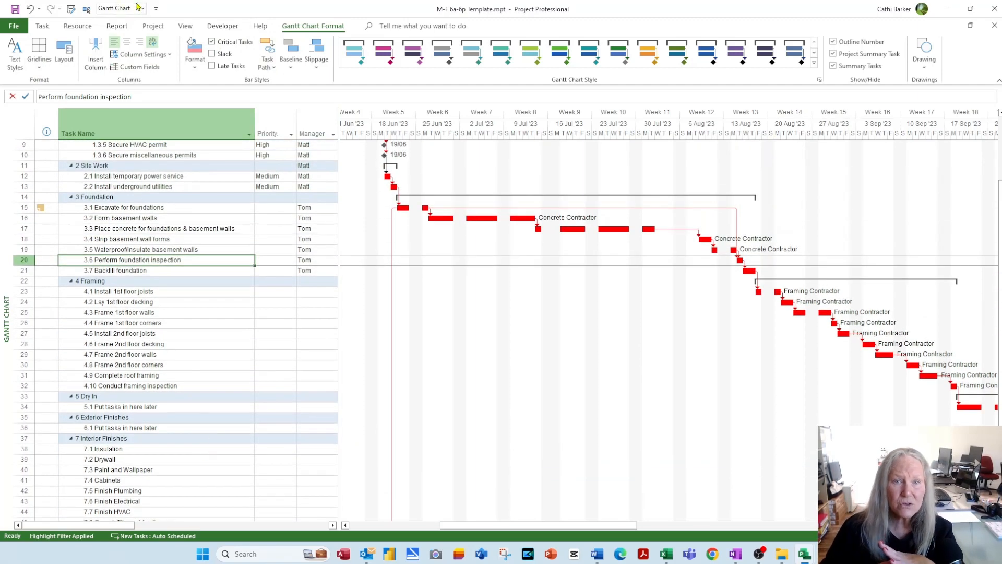
{"action": "left_click", "coordinate": [21, 68]}
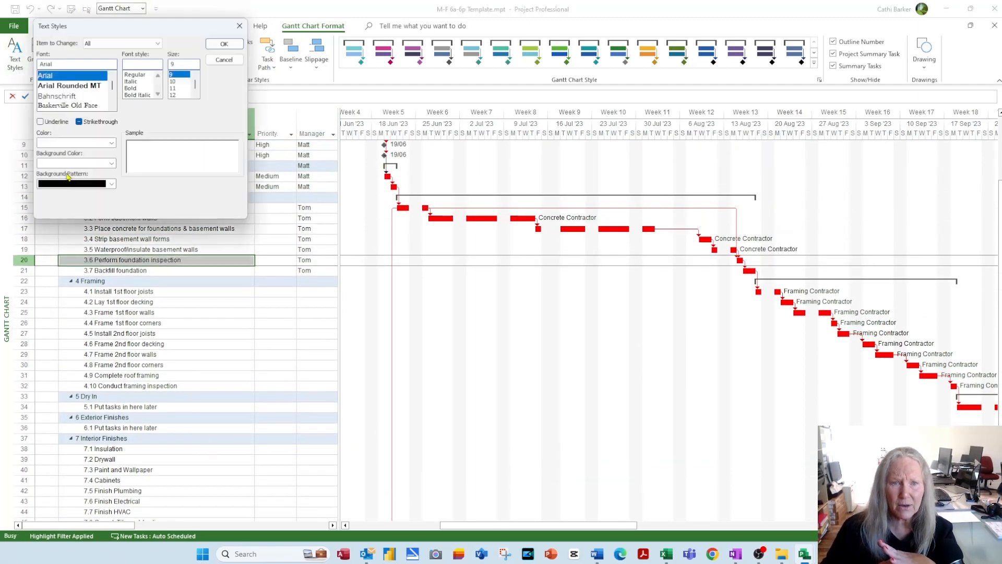
{"action": "left_click", "coordinate": [157, 44]}
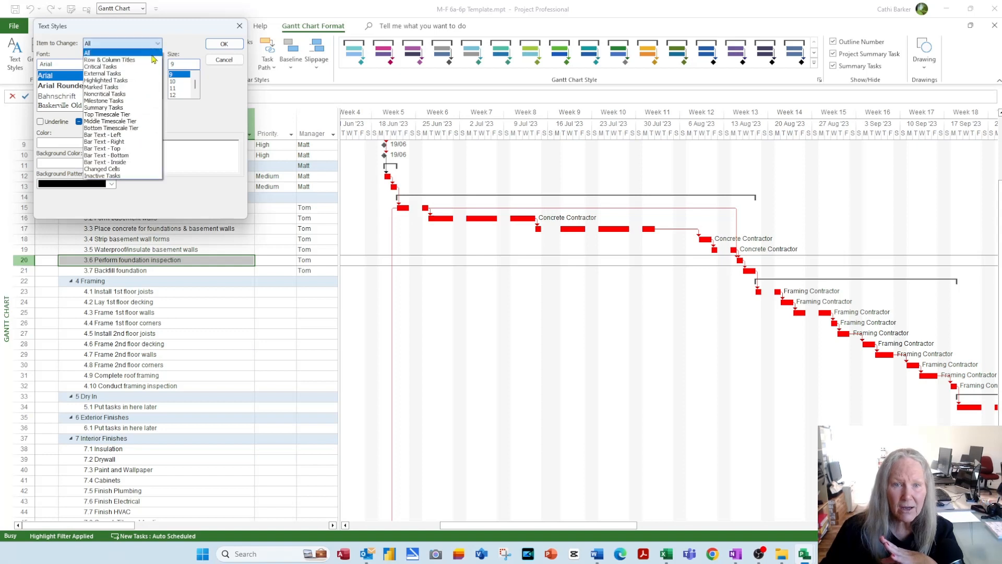
{"action": "left_click", "coordinate": [140, 81]}
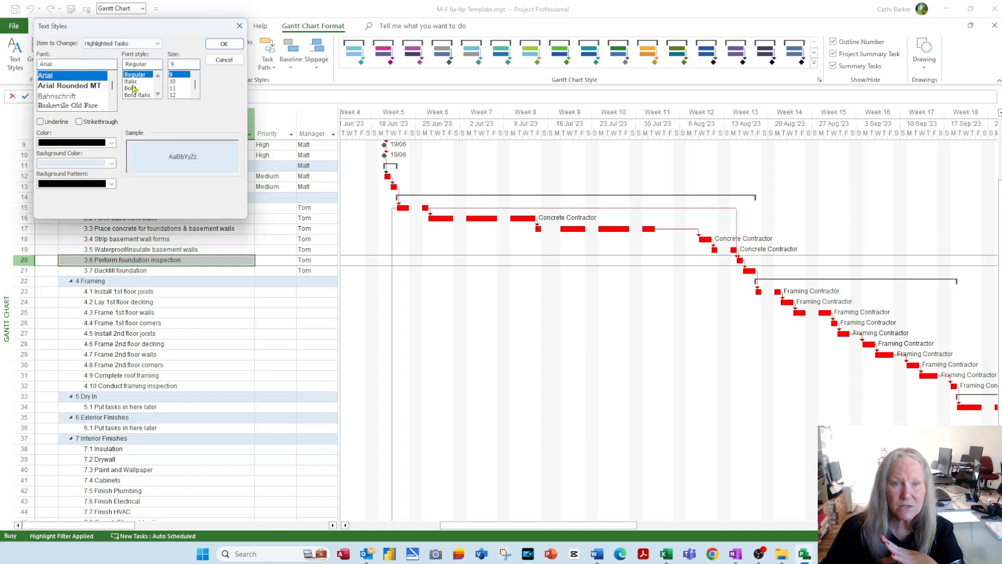
{"action": "left_click", "coordinate": [131, 89]}
{"action": "left_click", "coordinate": [223, 44]}
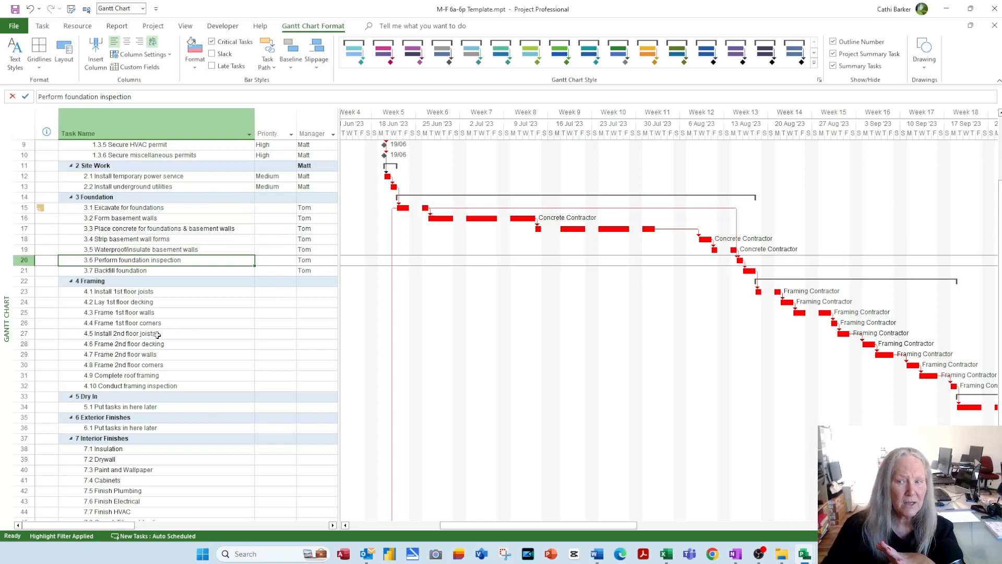
Step: Set the Critical Tasks text style to the standard dark red font colour, apply it, and check the task names throughout the table
{"action": "scroll", "coordinate": [157, 334], "scroll_direction": "down", "scroll_amount": 4}
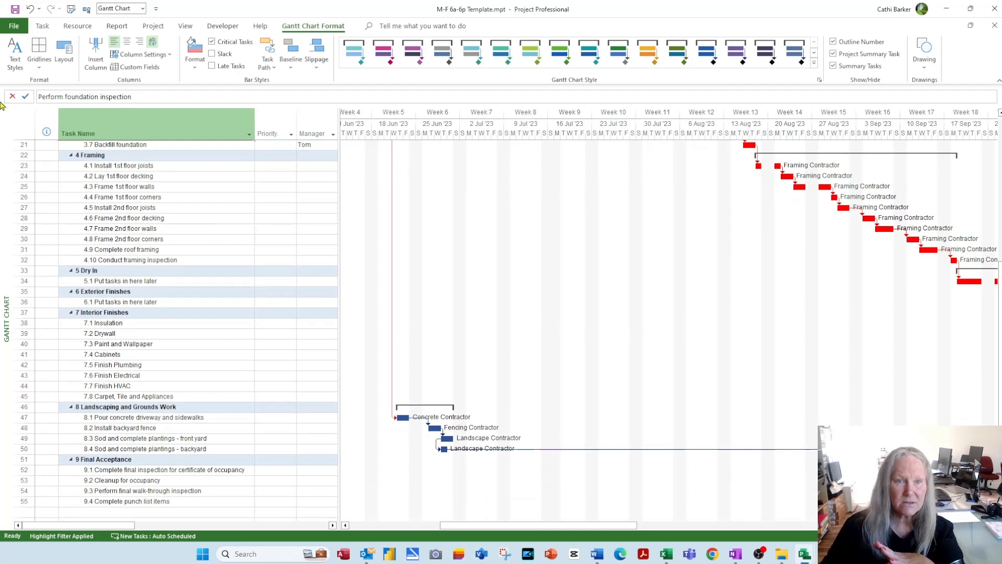
{"action": "left_click", "coordinate": [15, 52]}
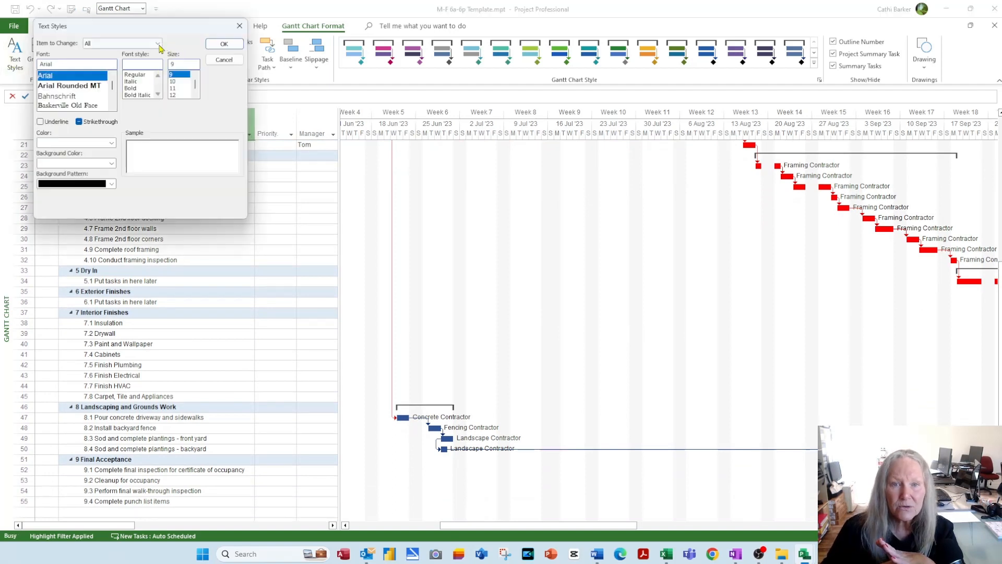
{"action": "left_click", "coordinate": [158, 44]}
{"action": "left_click", "coordinate": [104, 66]}
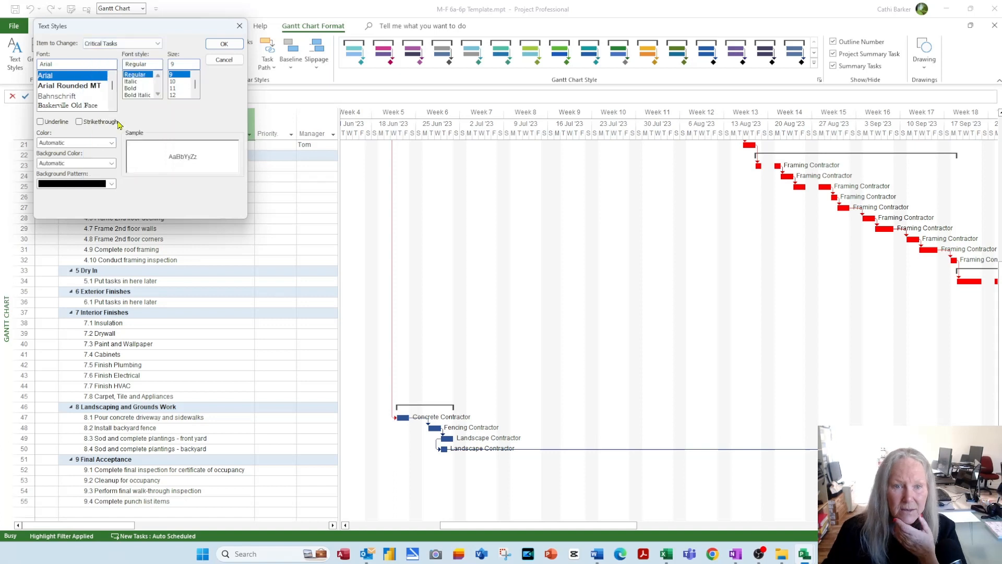
{"action": "left_click", "coordinate": [111, 143]}
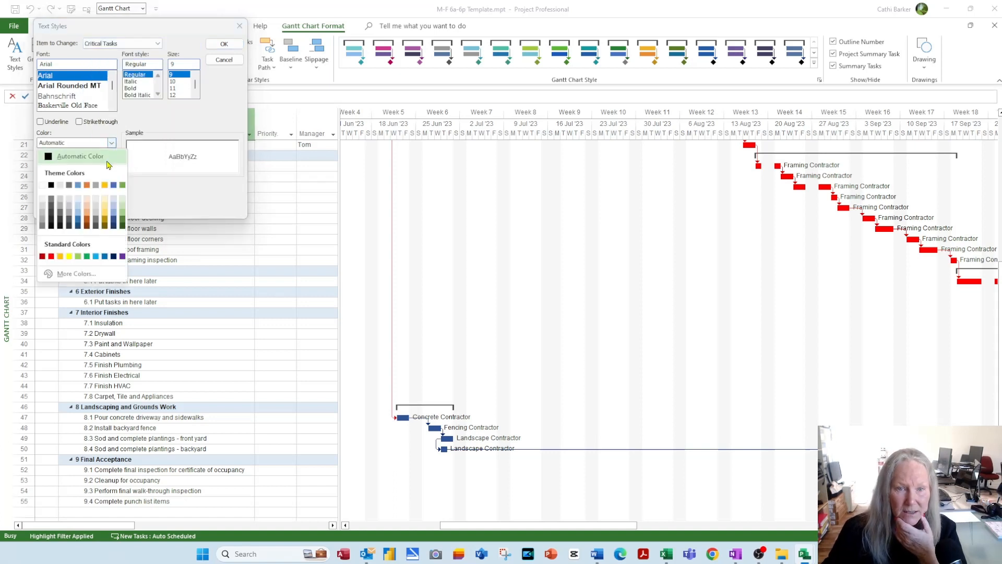
{"action": "left_click", "coordinate": [42, 257]}
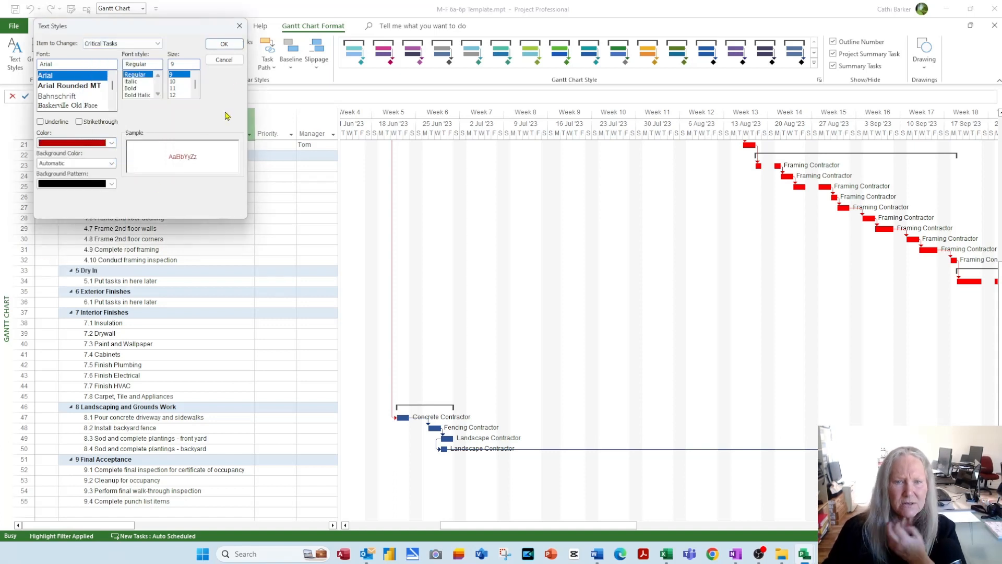
{"action": "left_click", "coordinate": [224, 44]}
{"action": "scroll", "coordinate": [203, 389], "scroll_direction": "down", "scroll_amount": 2}
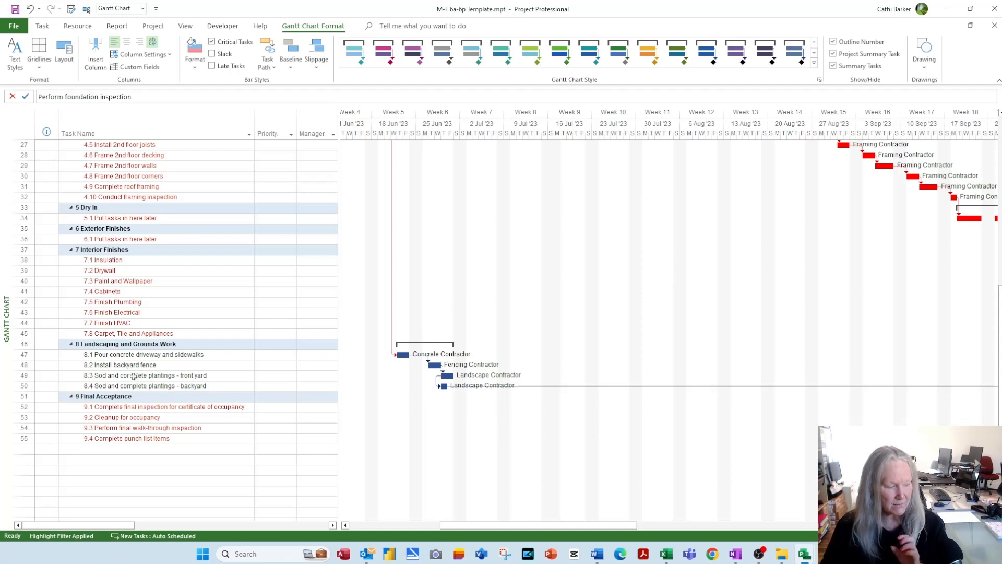
{"action": "scroll", "coordinate": [237, 380], "scroll_direction": "up", "scroll_amount": 9}
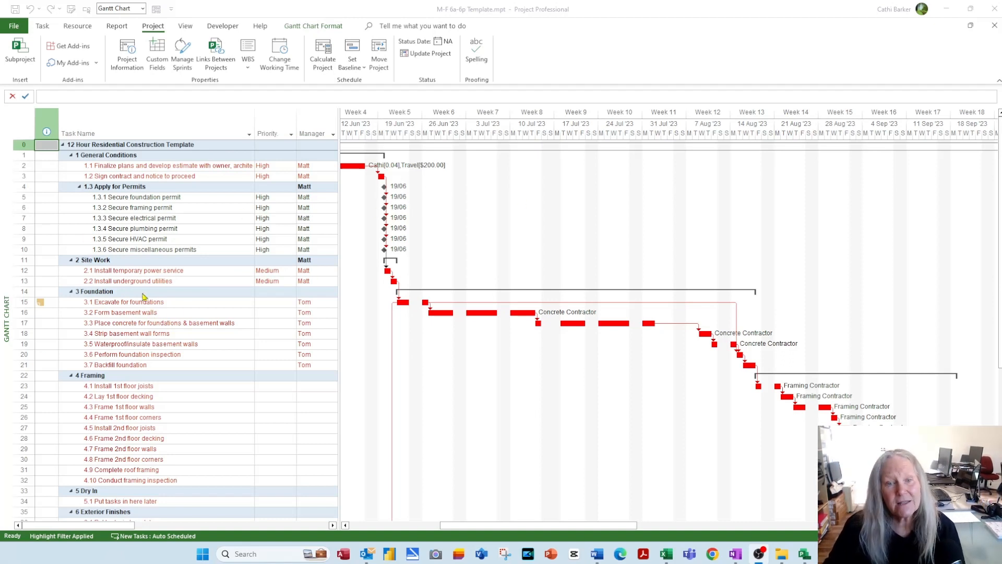
Step: Save and close the template file, and start a new project from M-F 6a-6p Template.mpt
{"action": "left_click", "coordinate": [152, 240]}
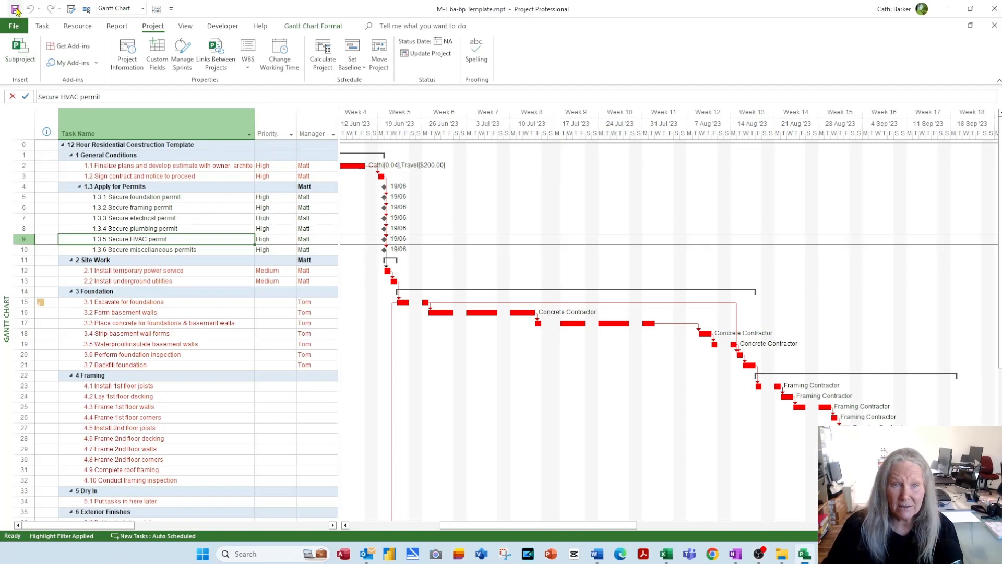
{"action": "left_click", "coordinate": [16, 30]}
{"action": "left_click", "coordinate": [32, 251]}
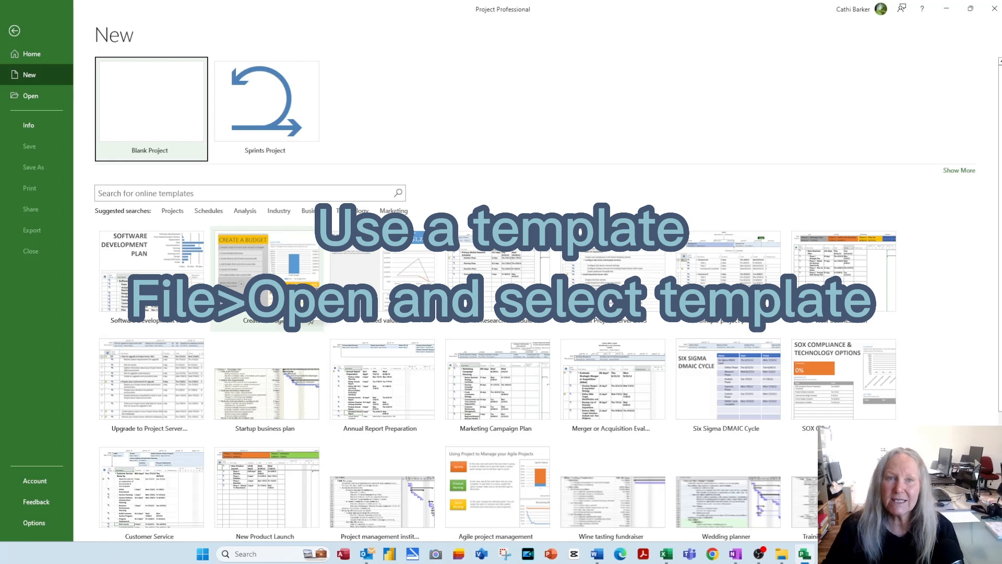
{"action": "left_click", "coordinate": [32, 96]}
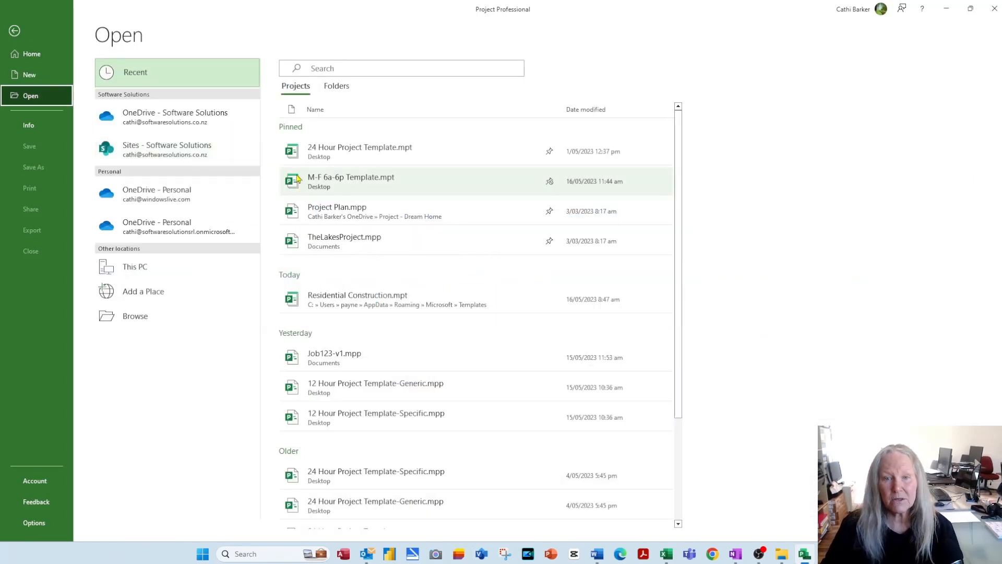
{"action": "left_click", "coordinate": [405, 191]}
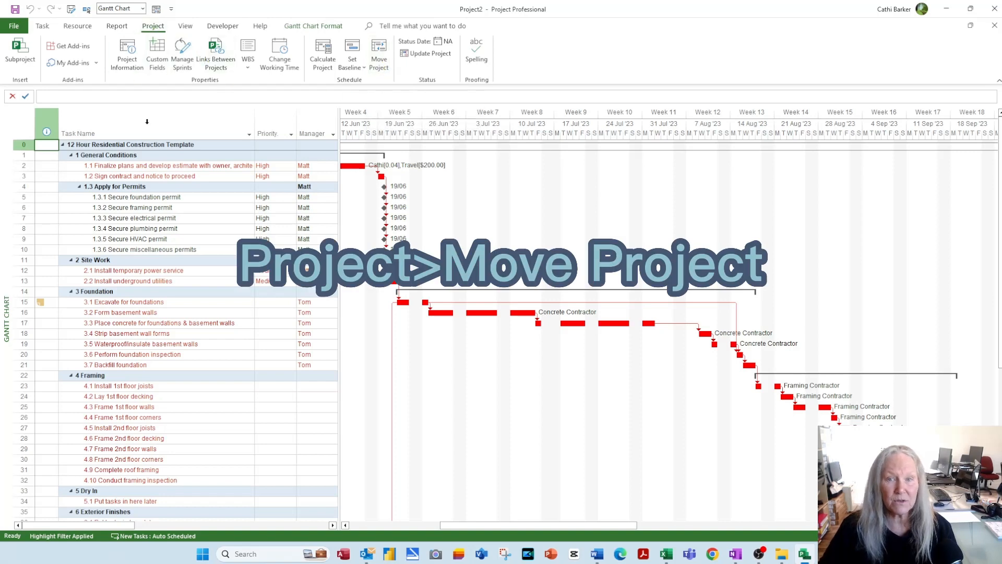
Step: Move the whole project to a new start date of 22/01/2024, with deadlines moved along
{"action": "left_click", "coordinate": [380, 57]}
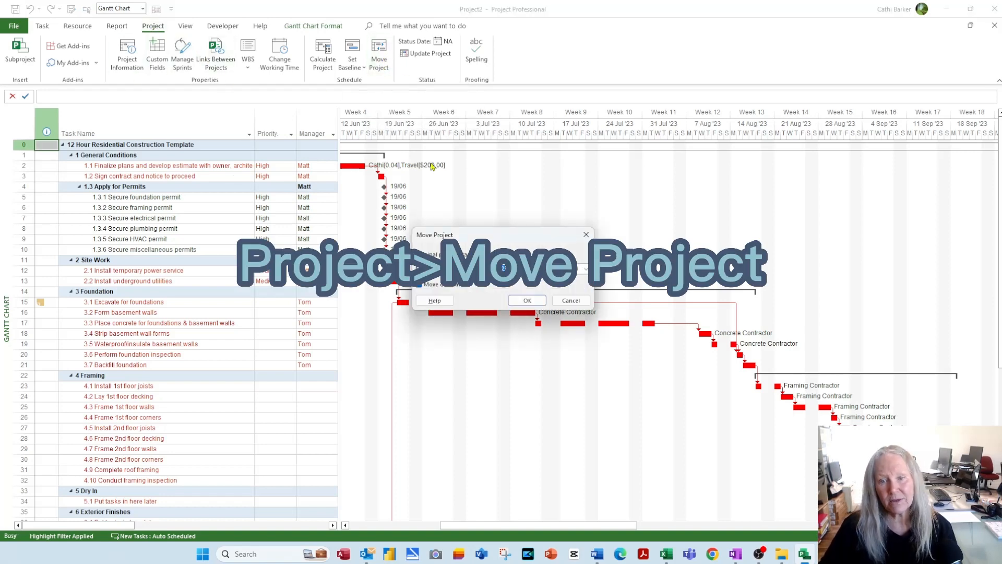
{"action": "left_click", "coordinate": [586, 269]}
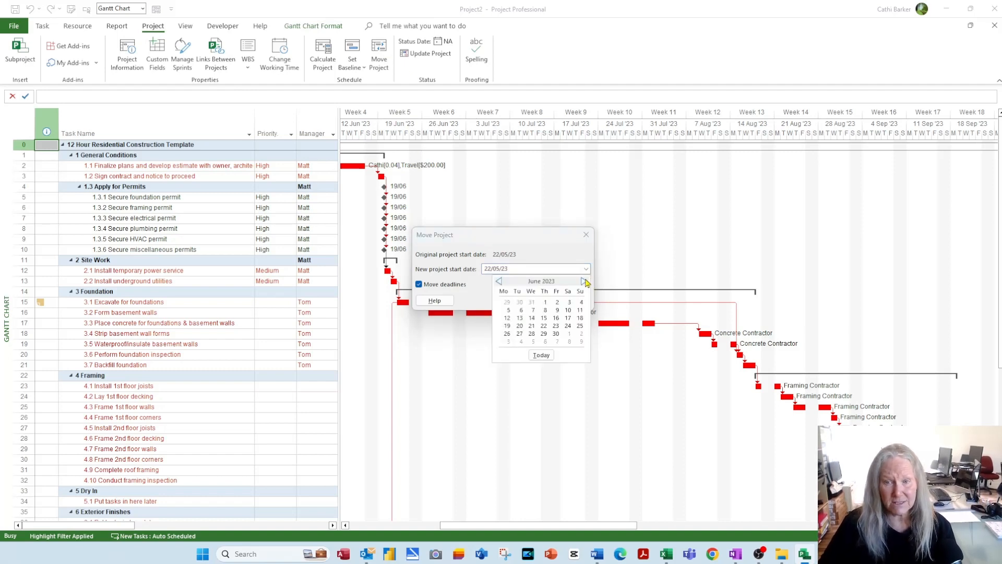
{"action": "left_click", "coordinate": [584, 281]}
{"action": "left_click", "coordinate": [584, 282]}
{"action": "left_click", "coordinate": [584, 282]}
{"action": "left_click", "coordinate": [584, 281]}
{"action": "left_click", "coordinate": [584, 282]}
{"action": "left_click", "coordinate": [585, 282]}
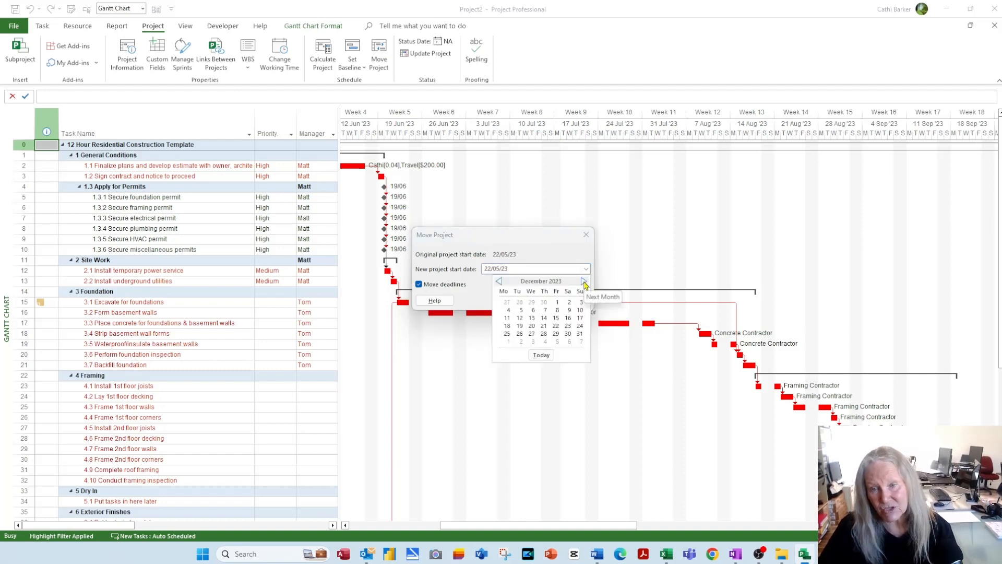
{"action": "left_click", "coordinate": [584, 281]}
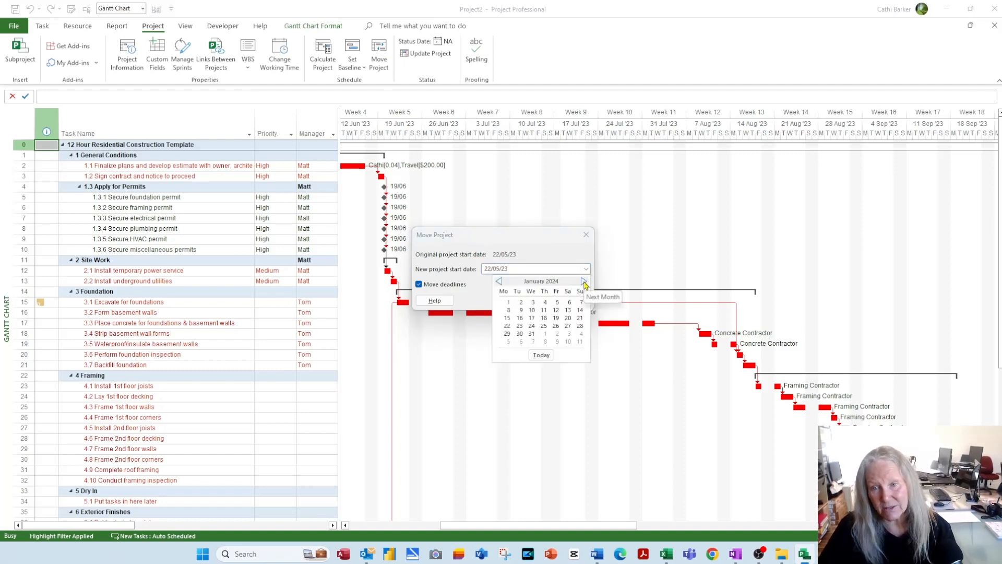
{"action": "left_click", "coordinate": [507, 327]}
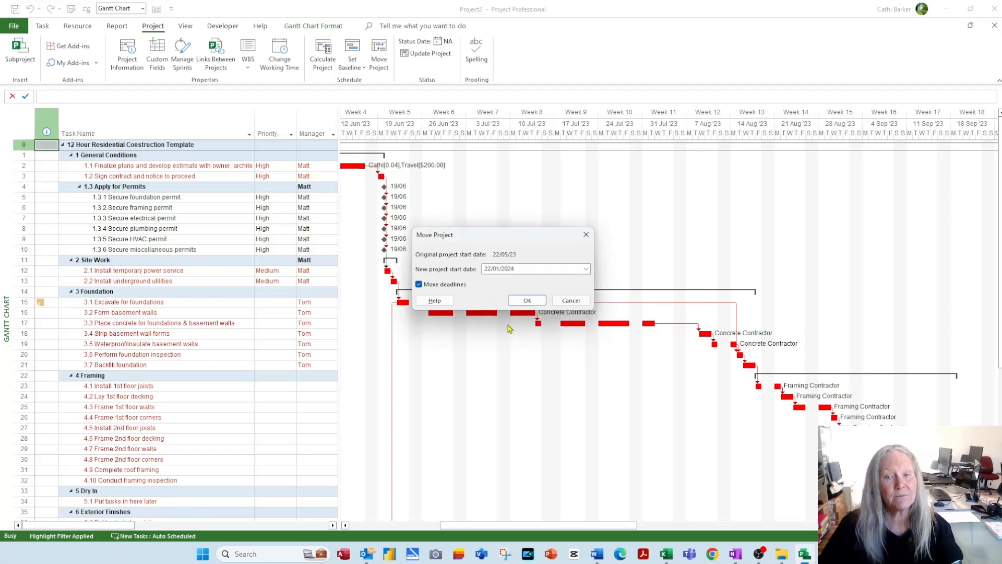
{"action": "left_click", "coordinate": [529, 300]}
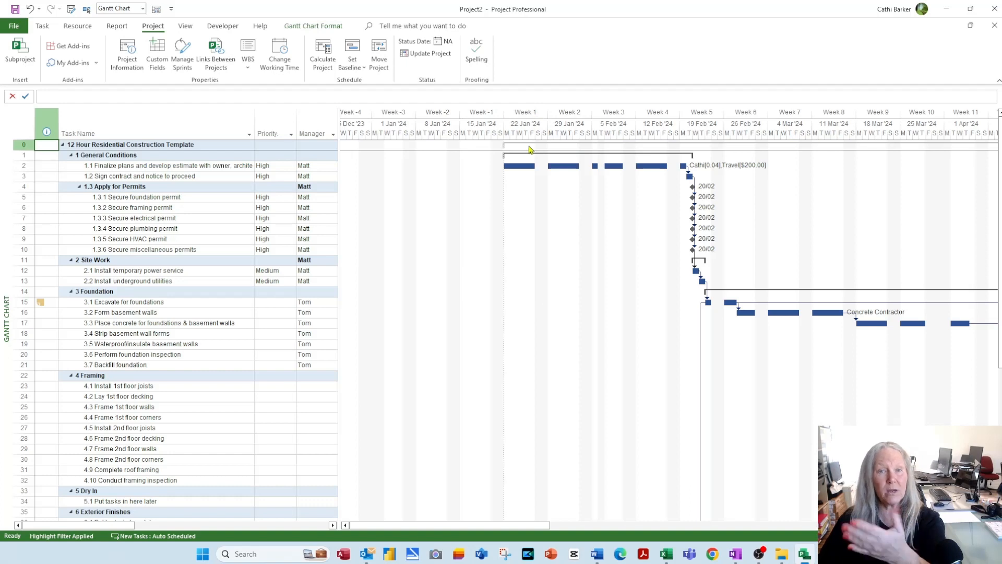
Step: Examine the rescheduled Gantt bars through Final Acceptance and review the Move Project settings without changing them
{"action": "left_click", "coordinate": [993, 525]}
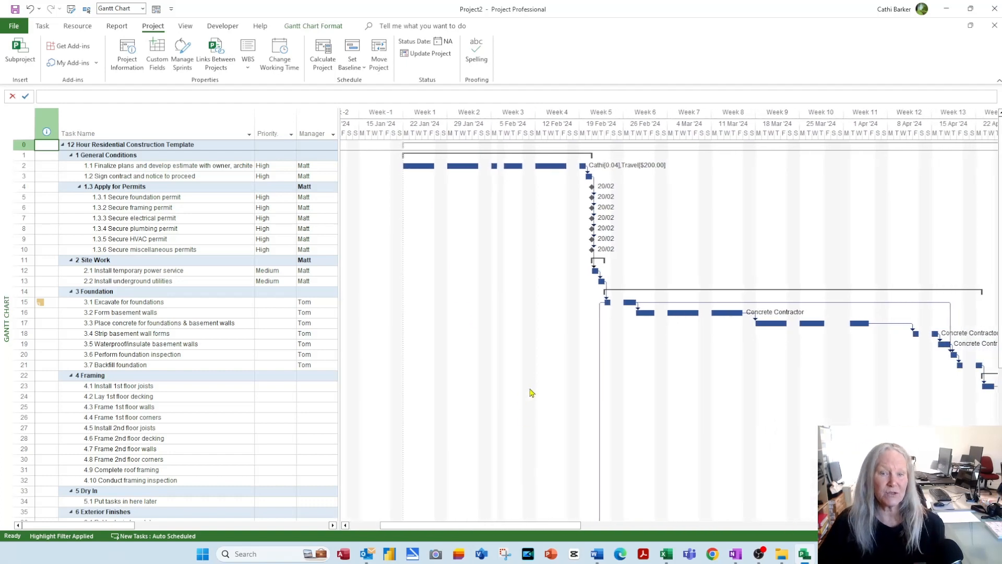
{"action": "scroll", "coordinate": [386, 421], "scroll_direction": "down", "scroll_amount": 7}
{"action": "scroll", "coordinate": [175, 454], "scroll_direction": "down", "scroll_amount": 1}
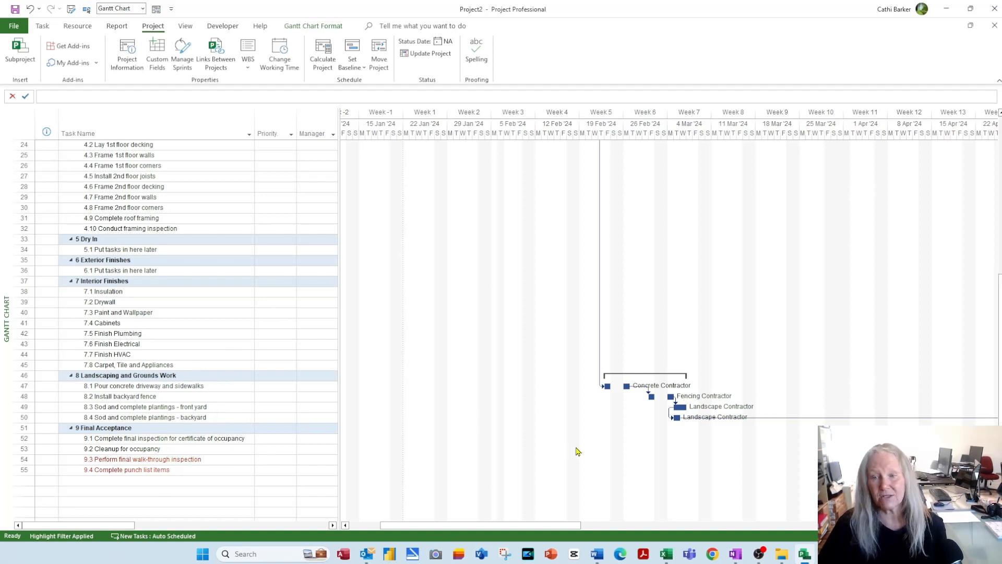
{"action": "left_click_drag", "start_coordinate": [549, 526], "coordinate": [966, 526]}
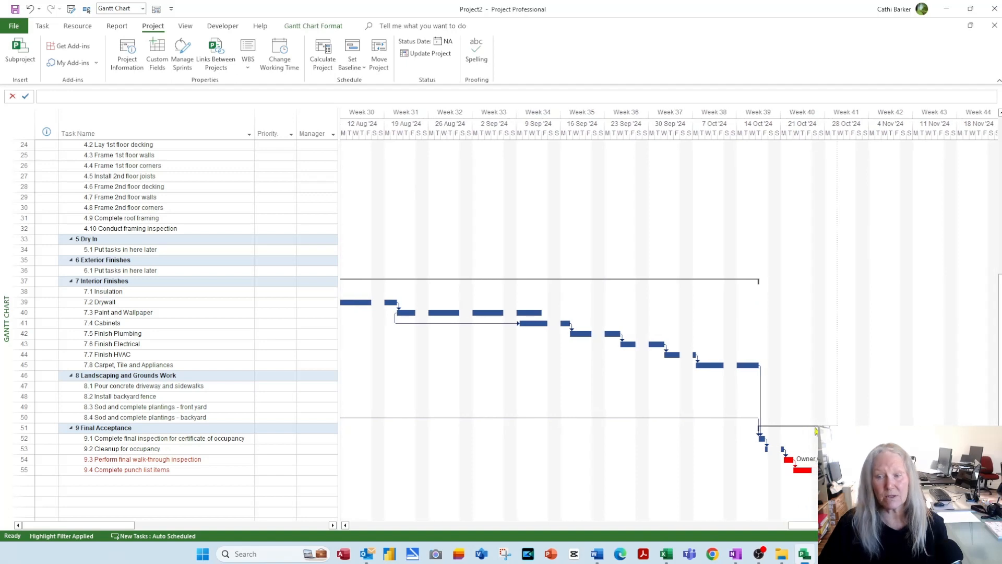
{"action": "left_click_drag", "start_coordinate": [823, 526], "coordinate": [465, 532]}
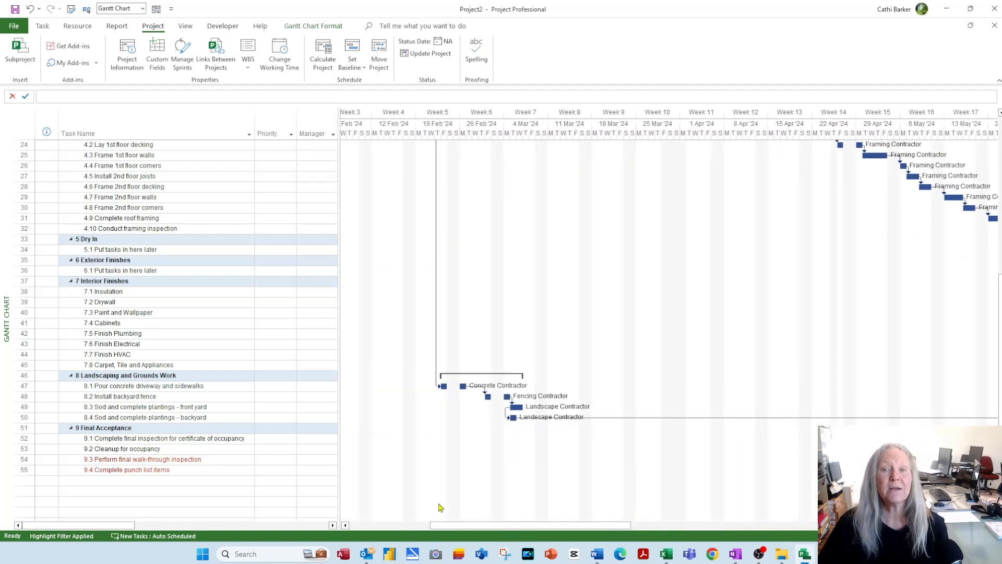
{"action": "left_click", "coordinate": [378, 55]}
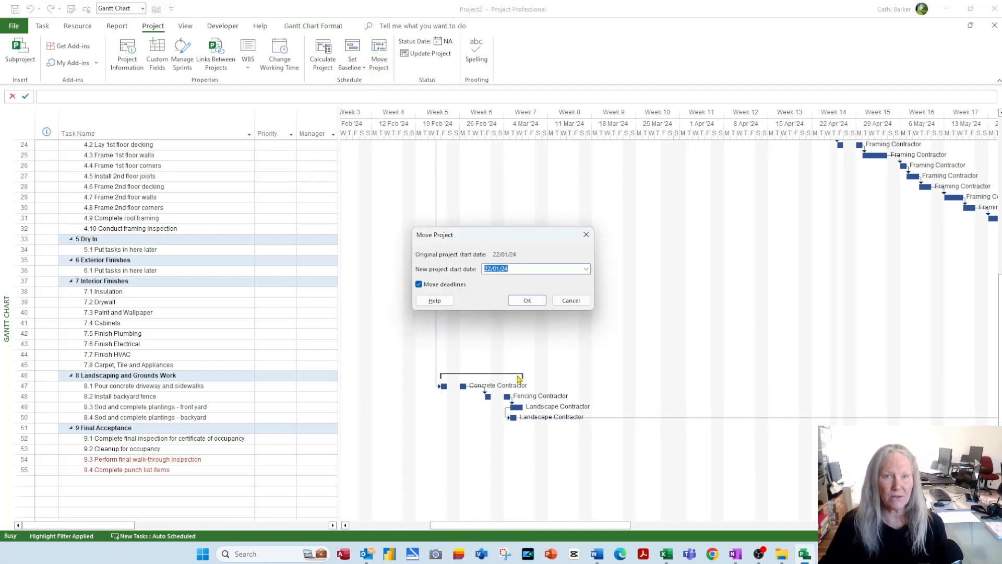
{"action": "left_click", "coordinate": [571, 303]}
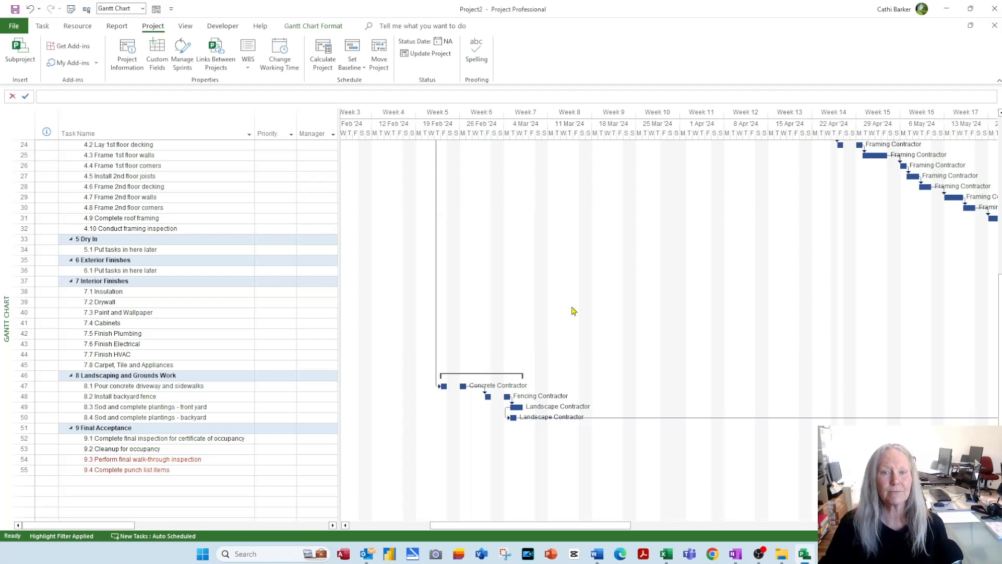